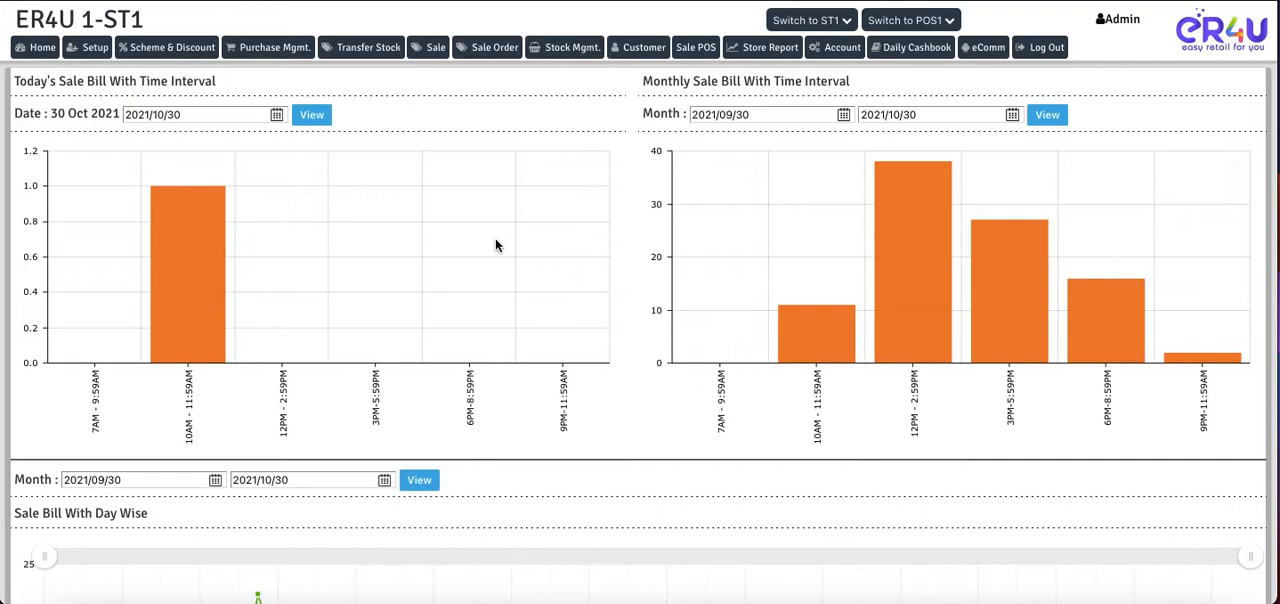
# - Open the new sale bill form and check it for finance fields
pyautogui.click(436, 48)
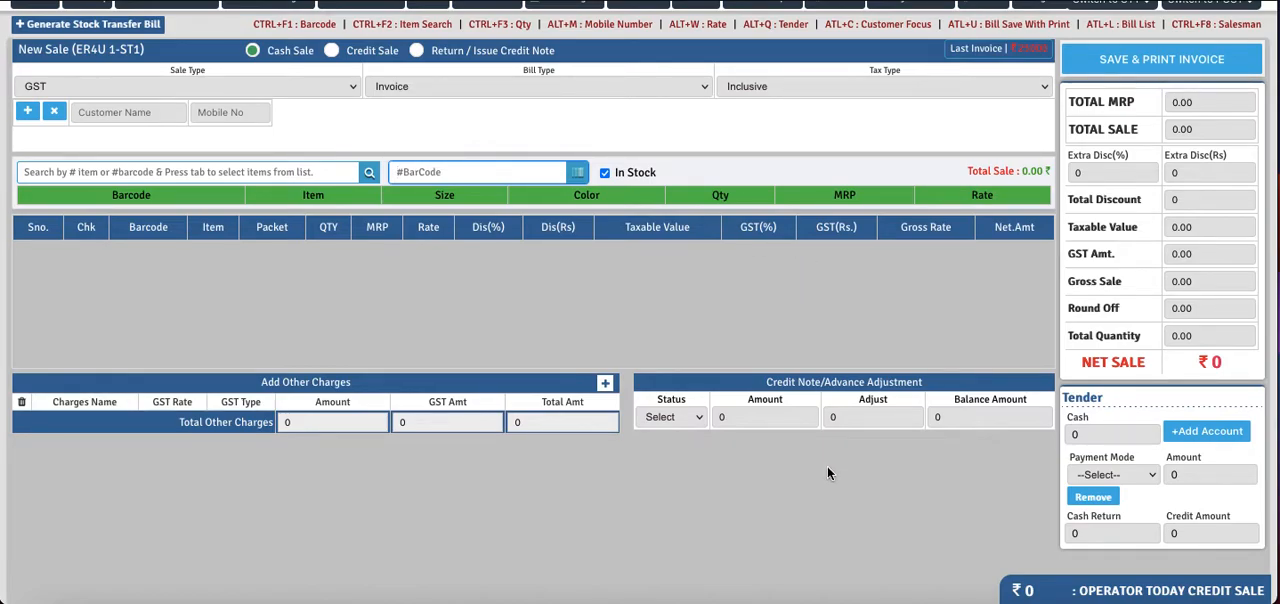
pyautogui.scroll(1, 827, 468)
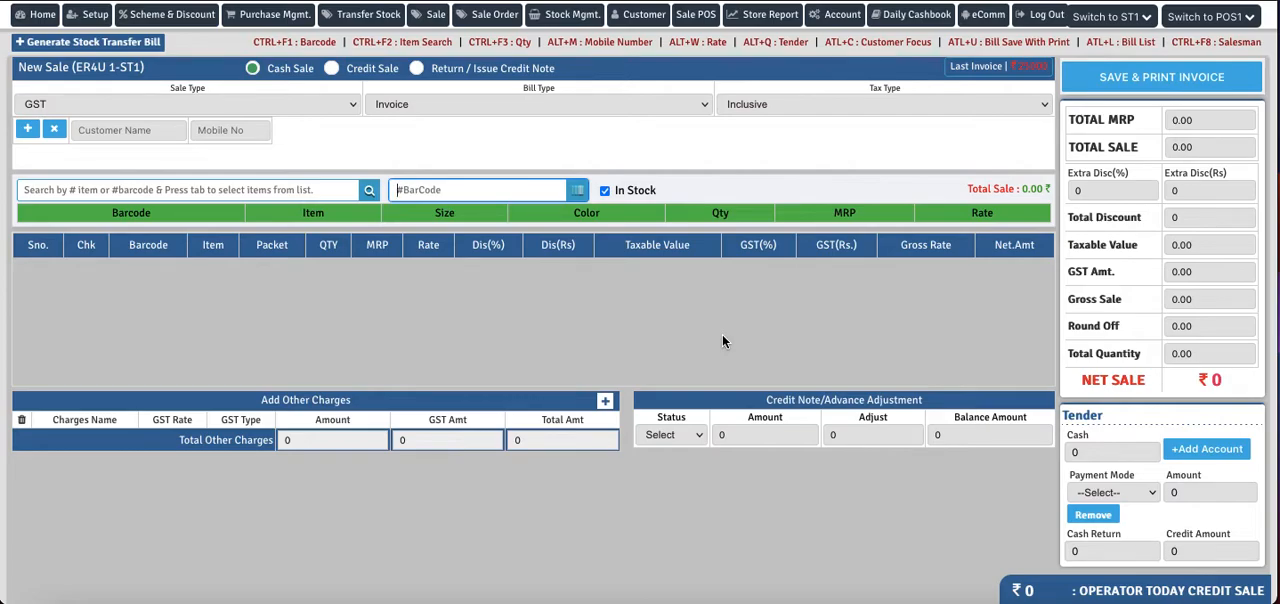
# - Open the master setup's Sale Setting page and set Finance to Enable
pyautogui.click(95, 15)
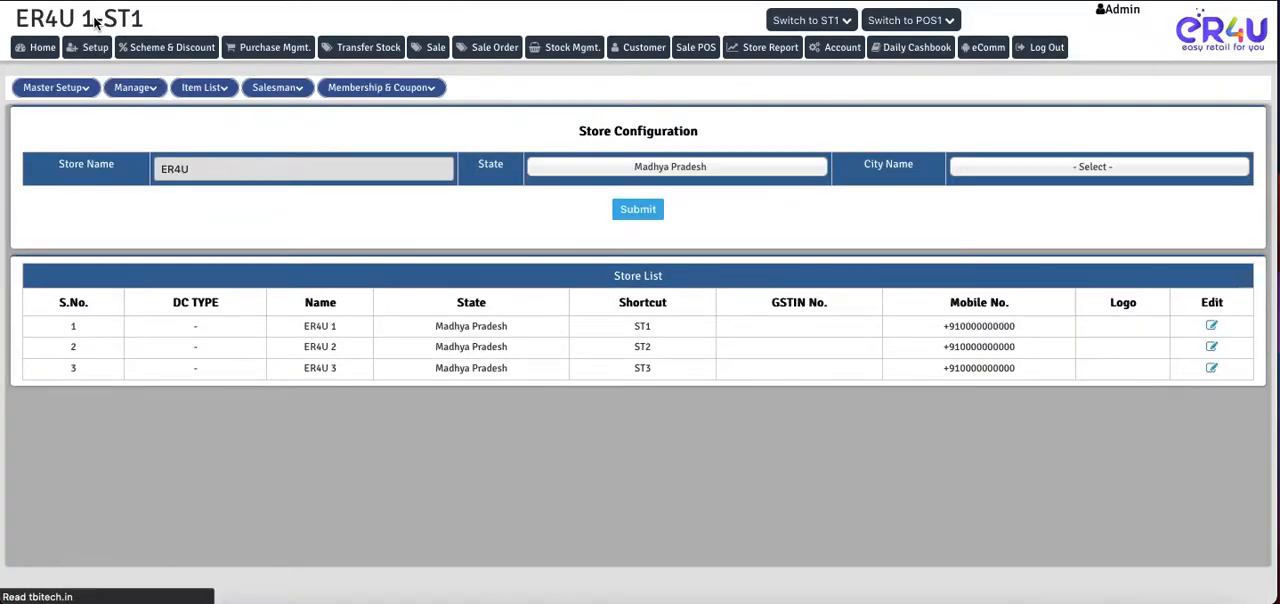
pyautogui.click(55, 88)
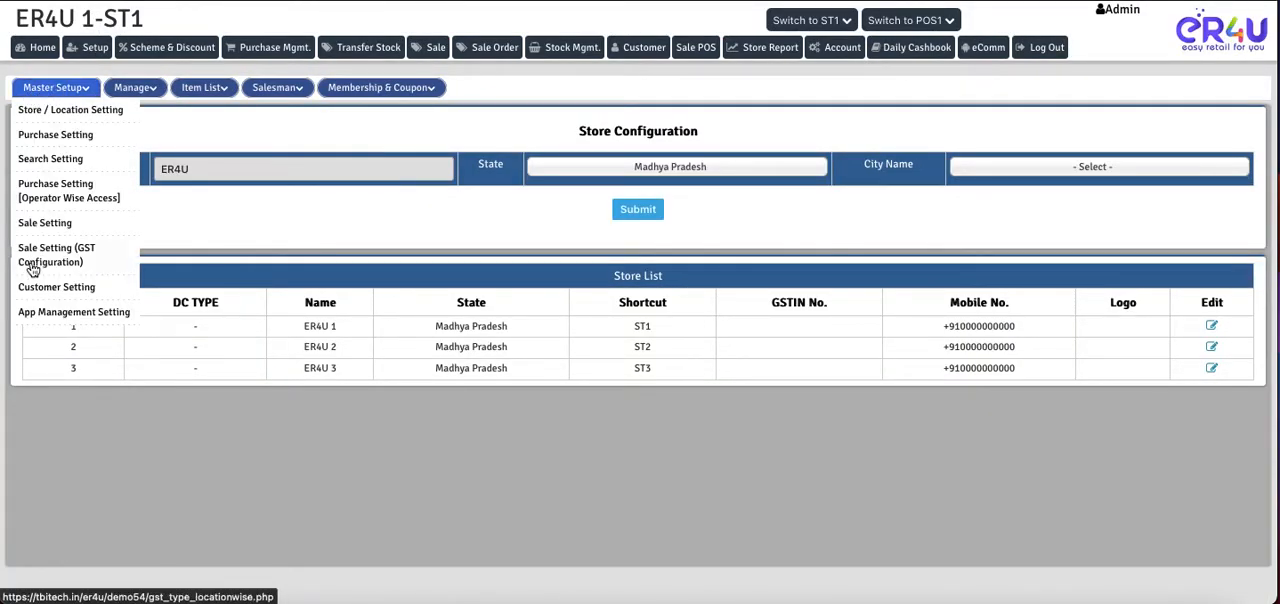
pyautogui.click(44, 224)
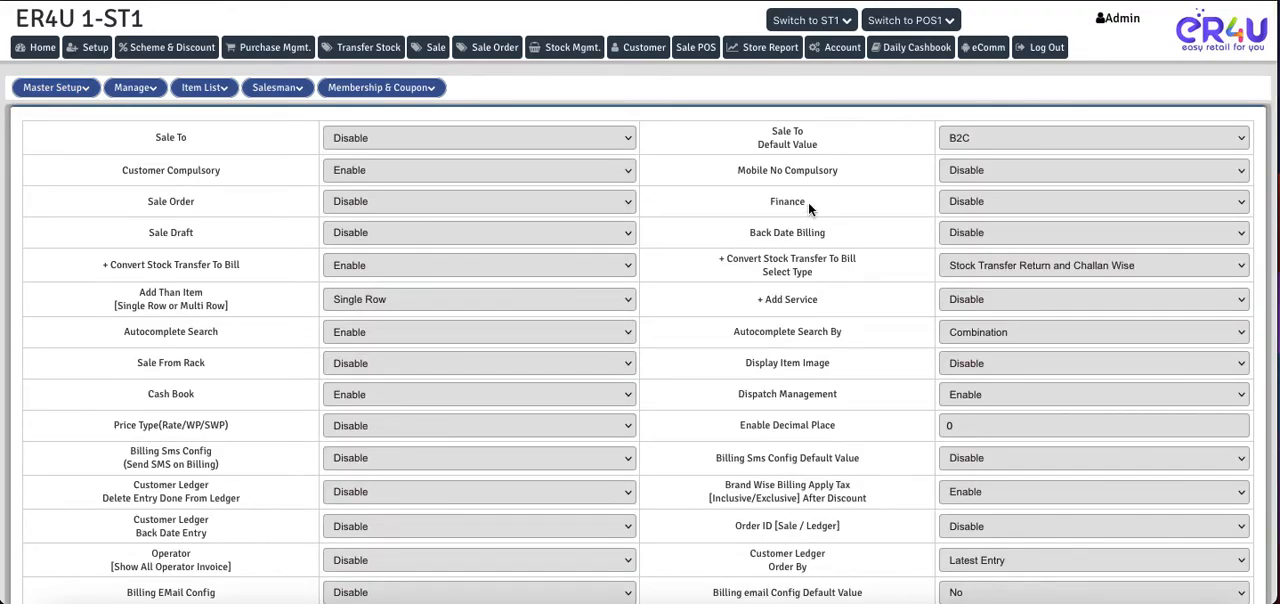
pyautogui.click(958, 202)
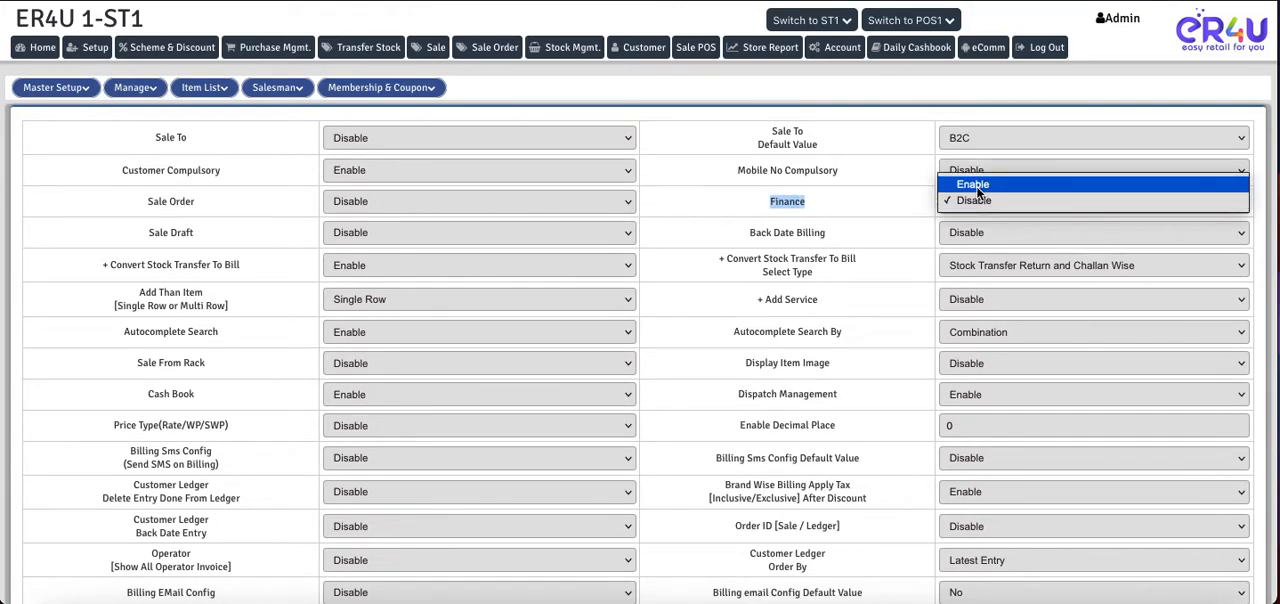
pyautogui.click(970, 185)
# - Enter the OTP, submit the sale settings and acknowledge the confirmation
pyautogui.scroll(-15, 699, 390)
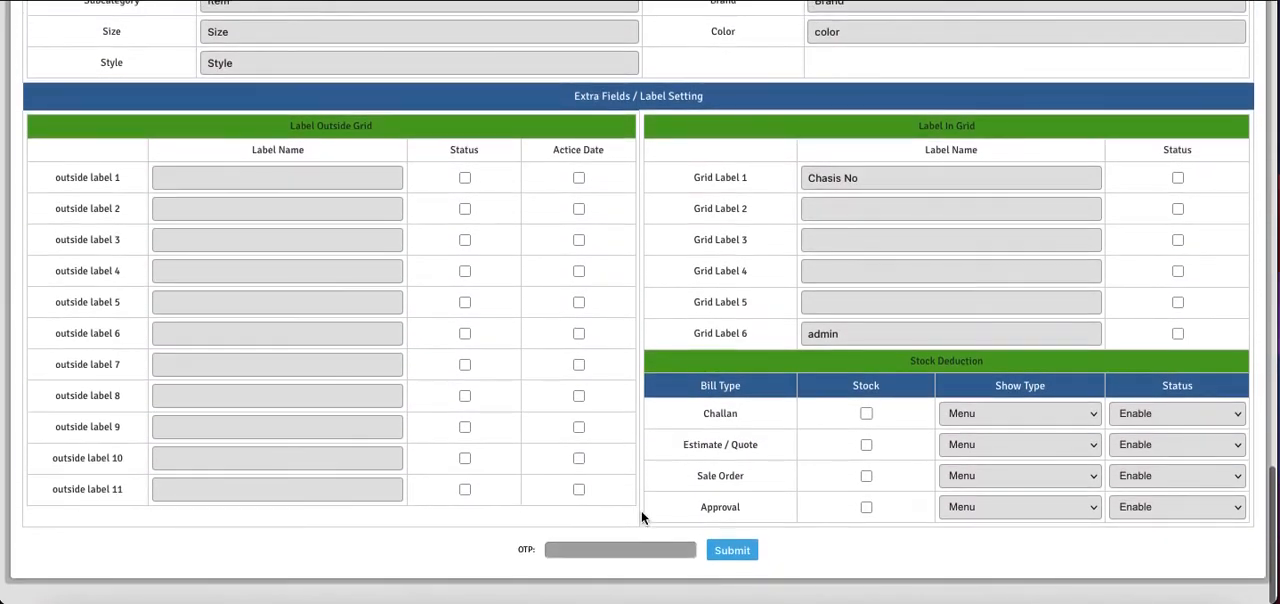
pyautogui.click(630, 549)
pyautogui.write('•••••••')
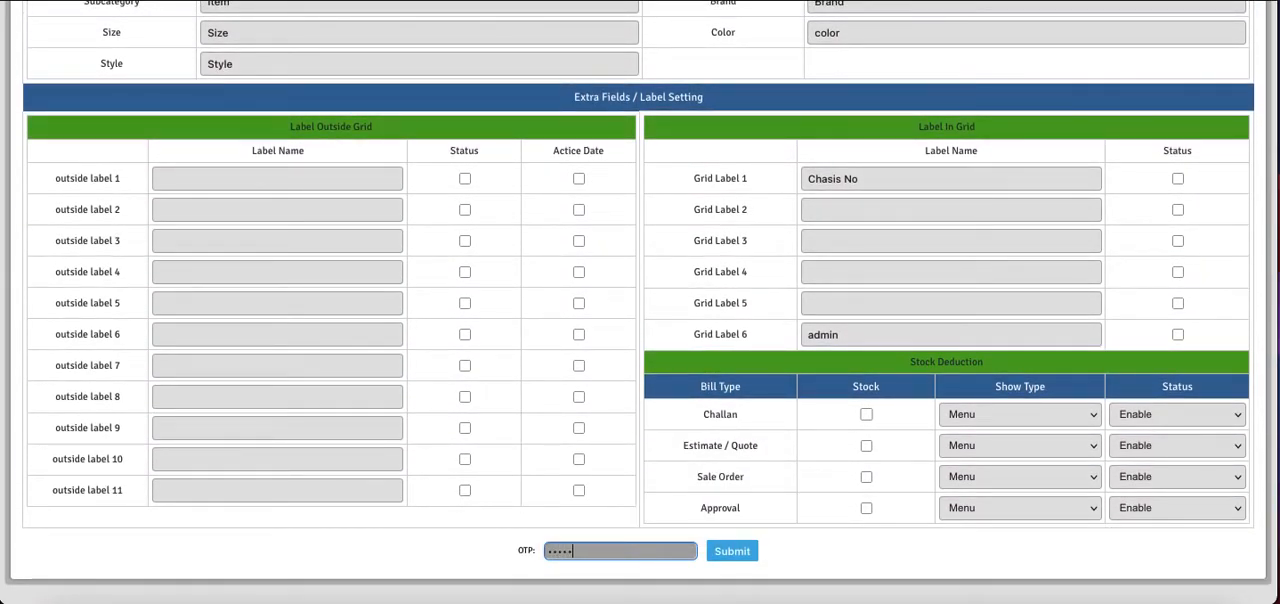
pyautogui.press('Return')
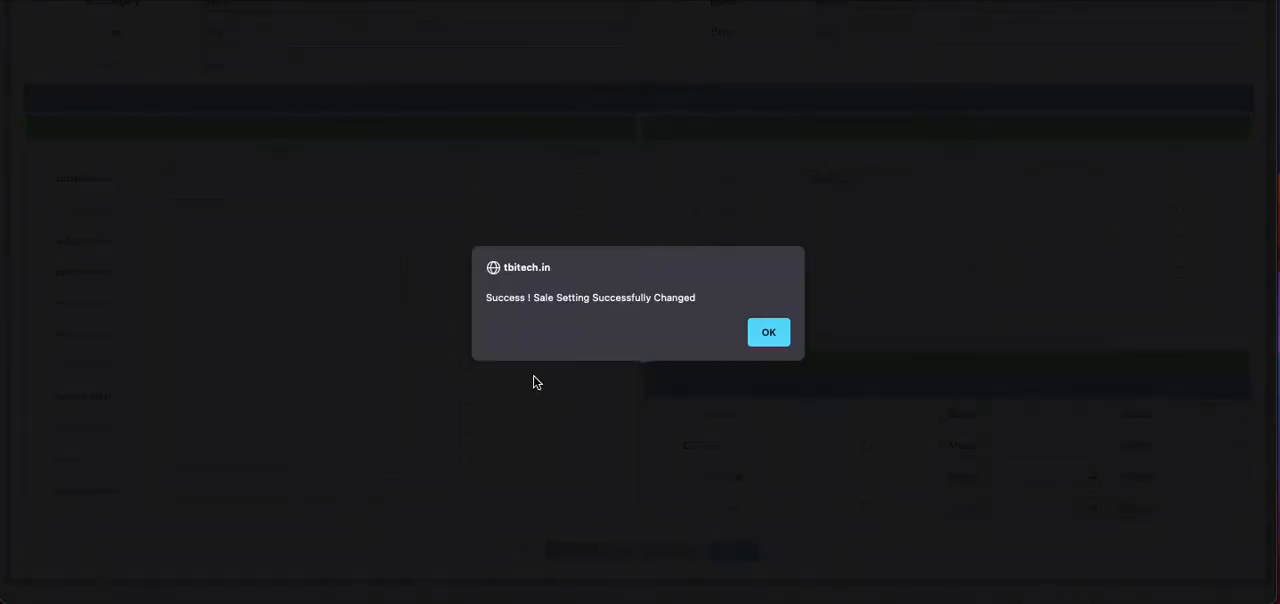
pyautogui.click(766, 333)
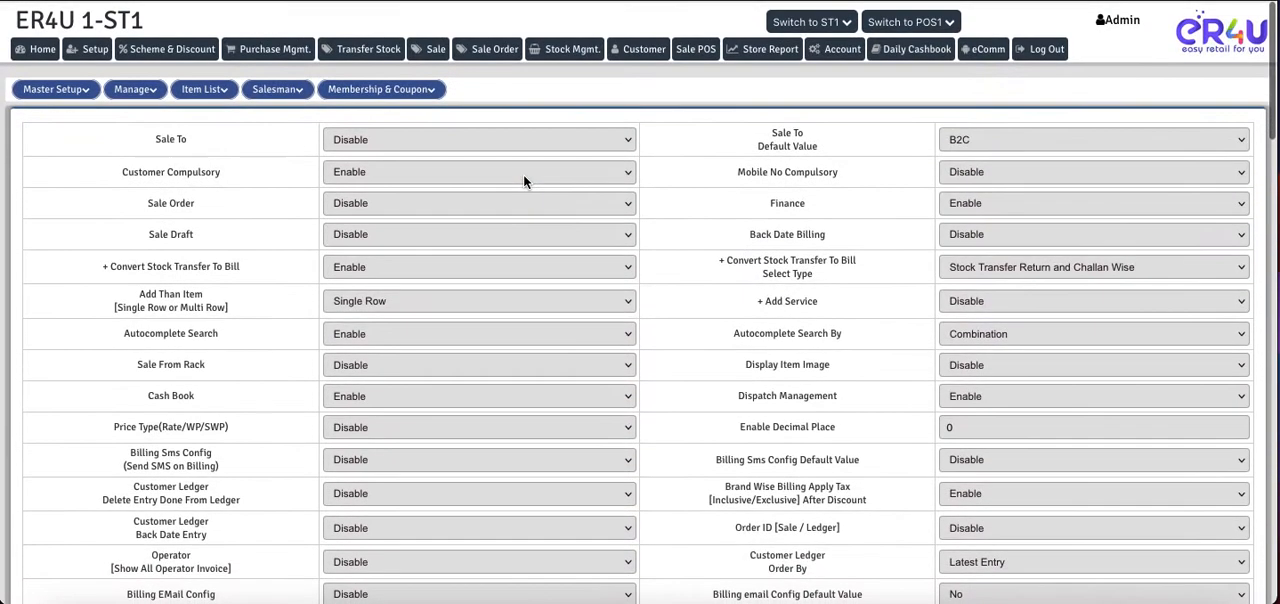
# - Open a new sale bill and examine its Finance / Channel Details section
pyautogui.click(435, 50)
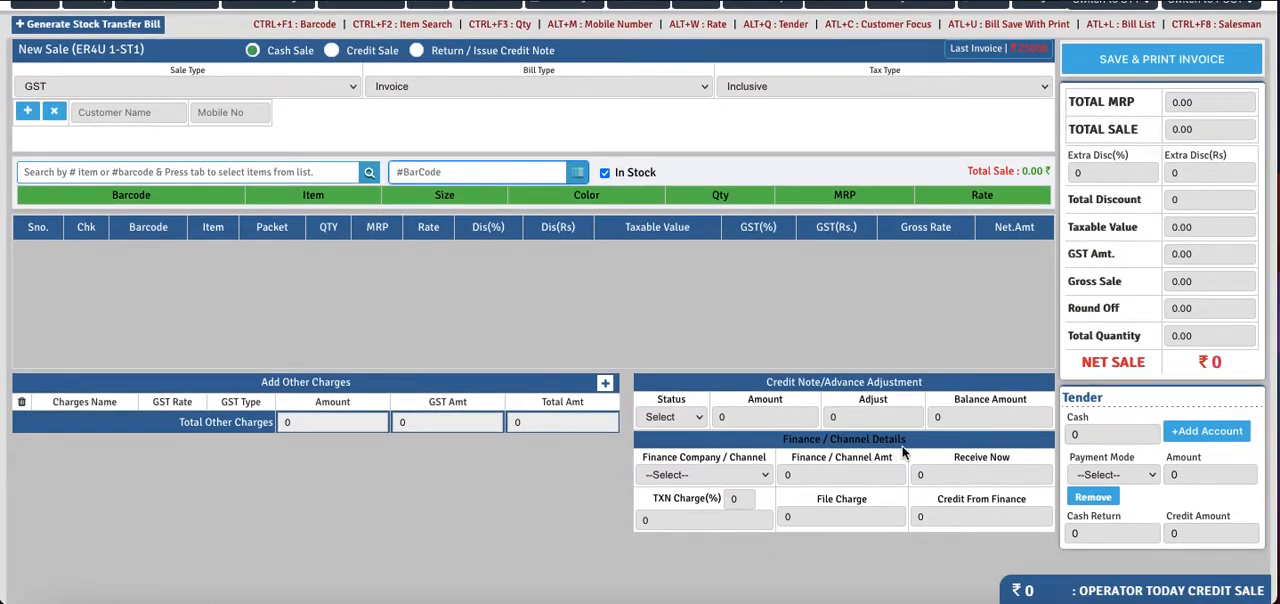
pyautogui.moveTo(906, 443); pyautogui.dragTo(778, 438)
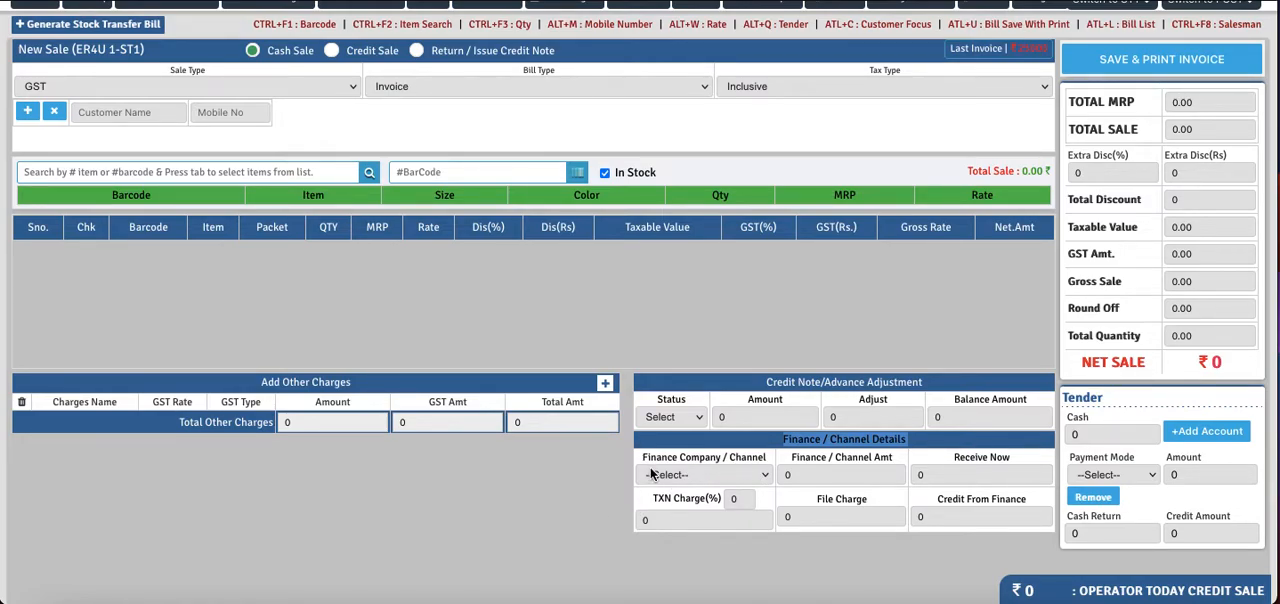
# - Open the Account module in a separate browser tab and go to its Account master page
pyautogui.scroll(1, 545, 470)
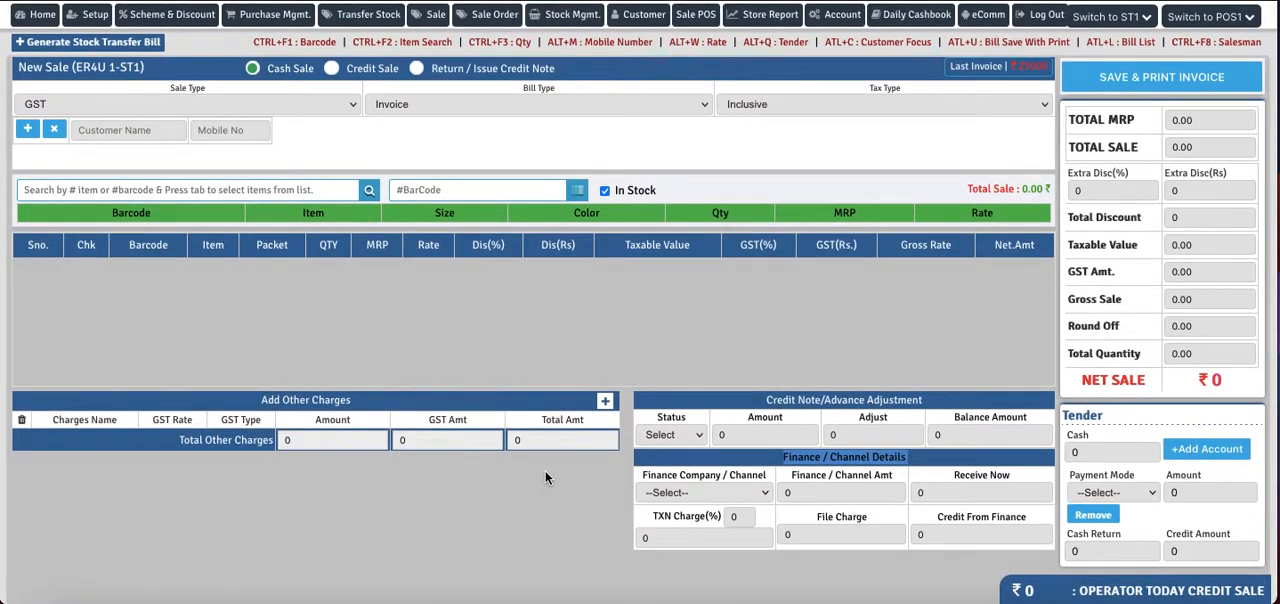
pyautogui.rightClick(828, 20)
pyautogui.click(860, 22)
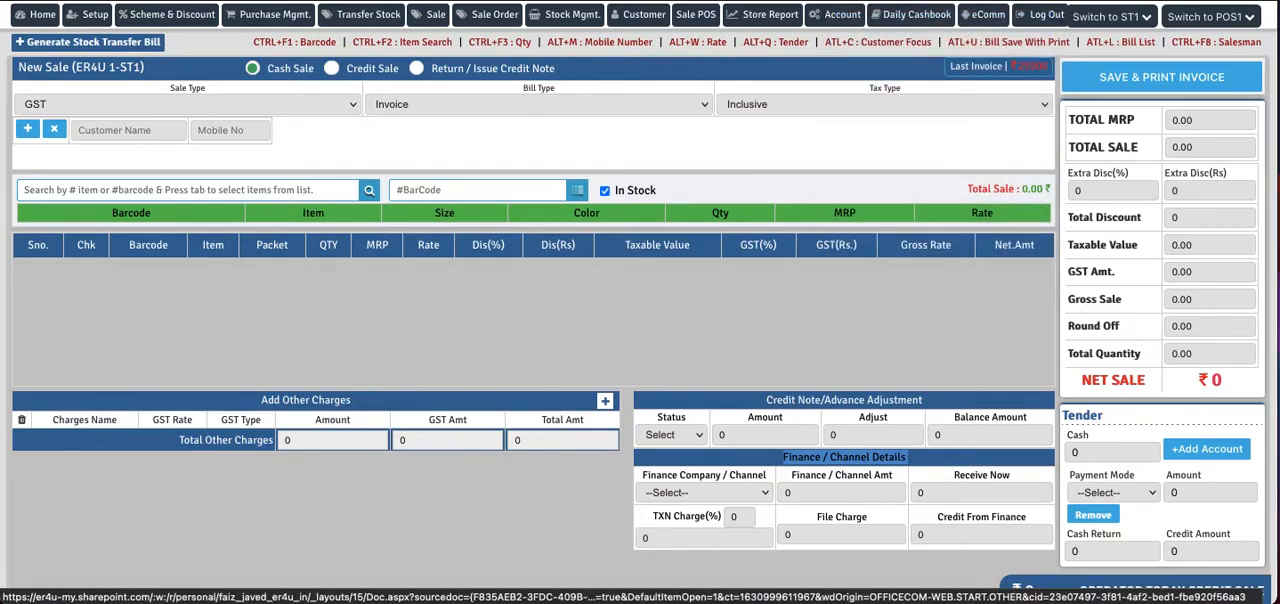
pyautogui.hotkey('ctrl', 'Tab')
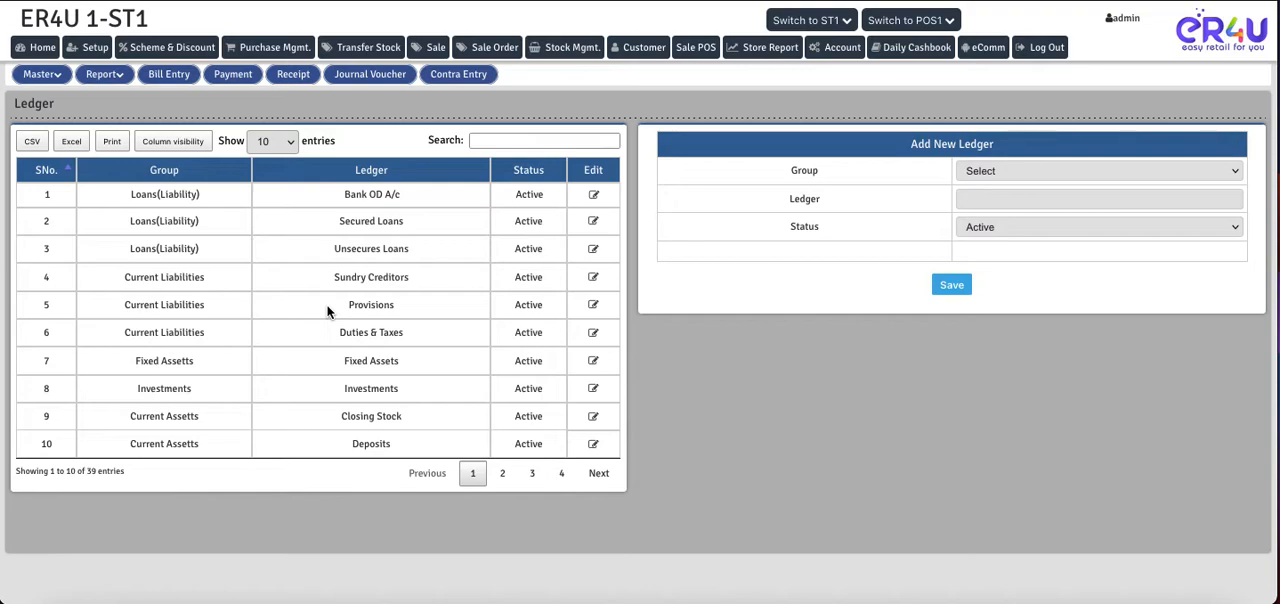
pyautogui.click(32, 76)
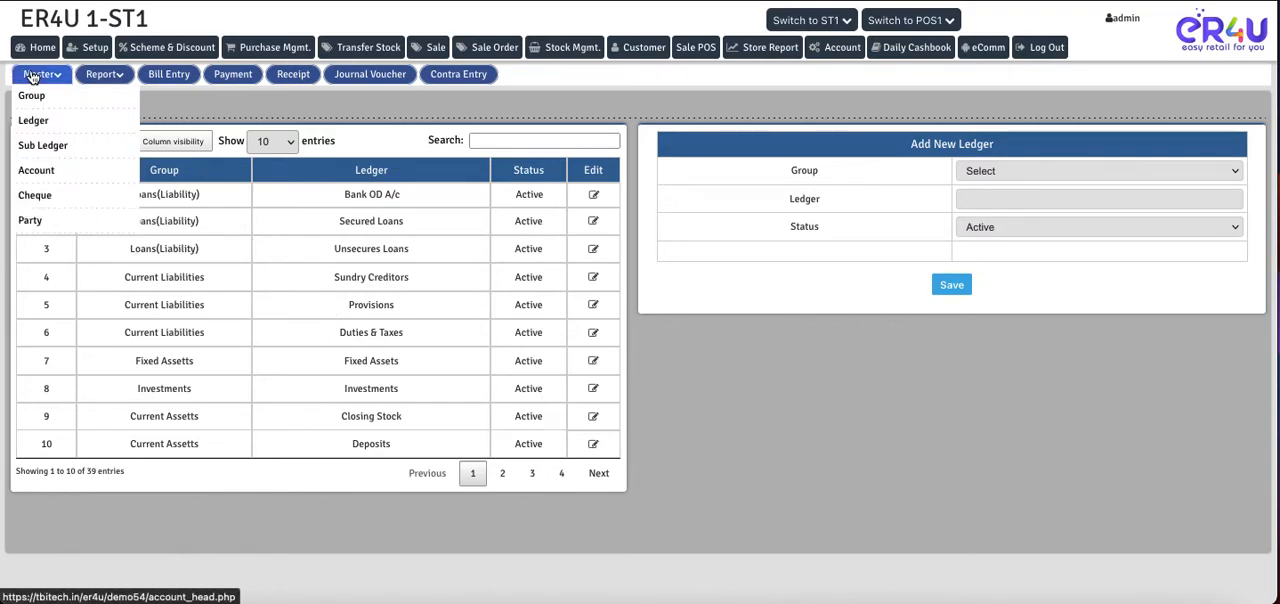
pyautogui.click(35, 172)
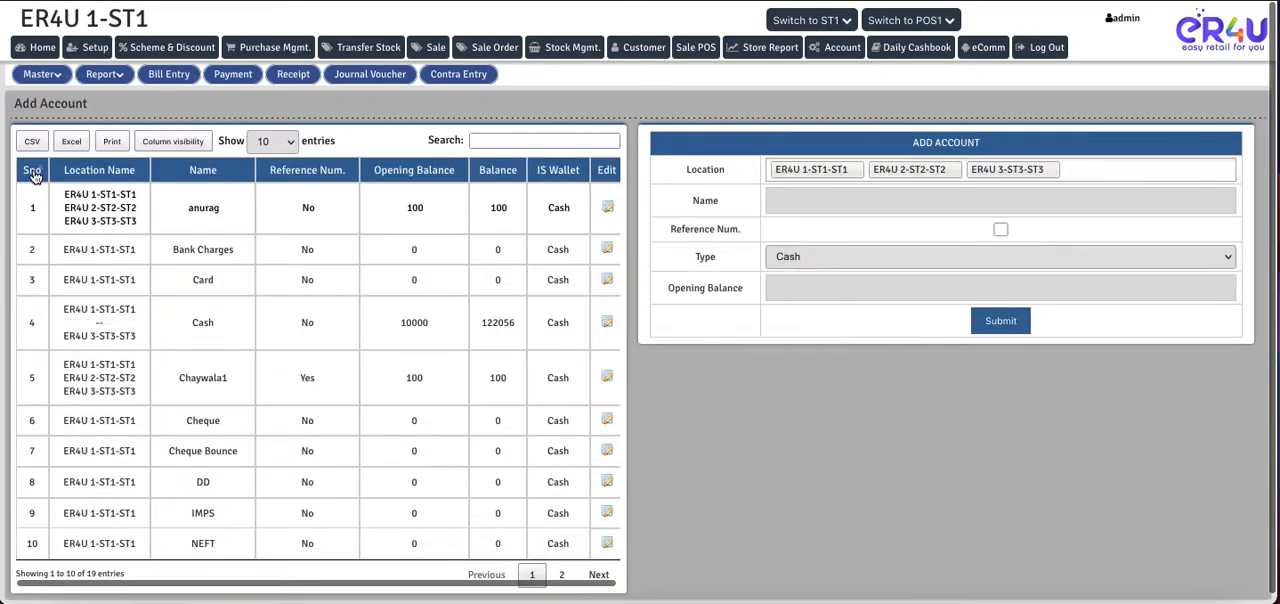
# - Show all entries in the account list and look through the existing accounts
pyautogui.scroll(-1, 351, 502)
pyautogui.scroll(1, 349, 502)
pyautogui.click(274, 142)
pyautogui.click(270, 204)
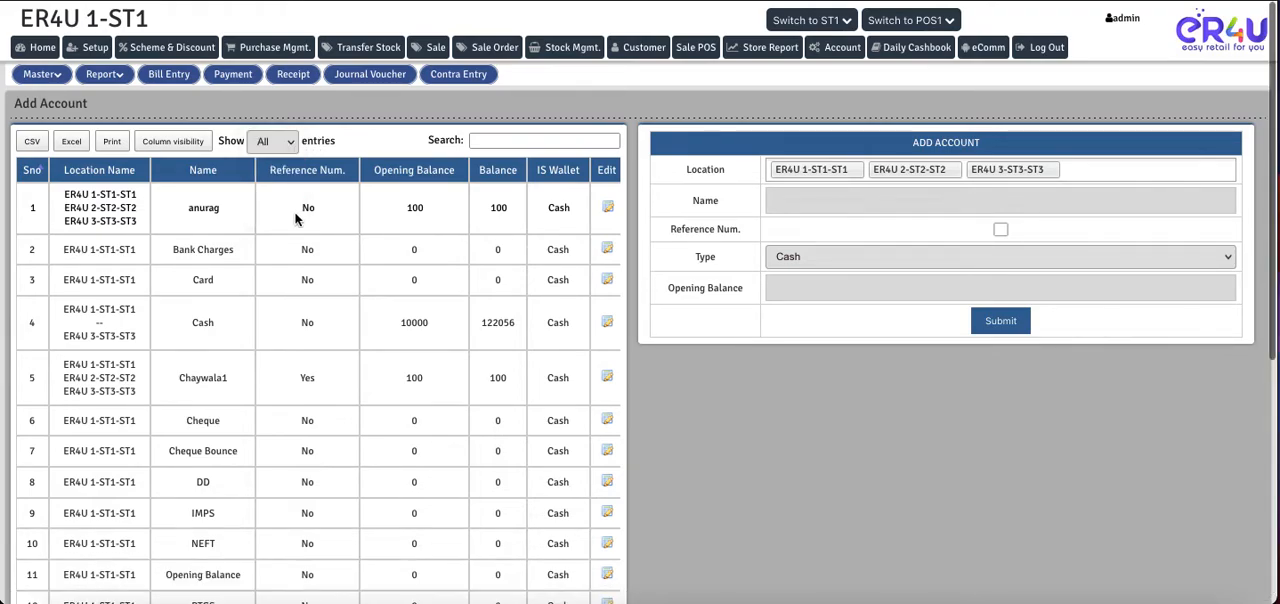
pyautogui.scroll(-5, 816, 452)
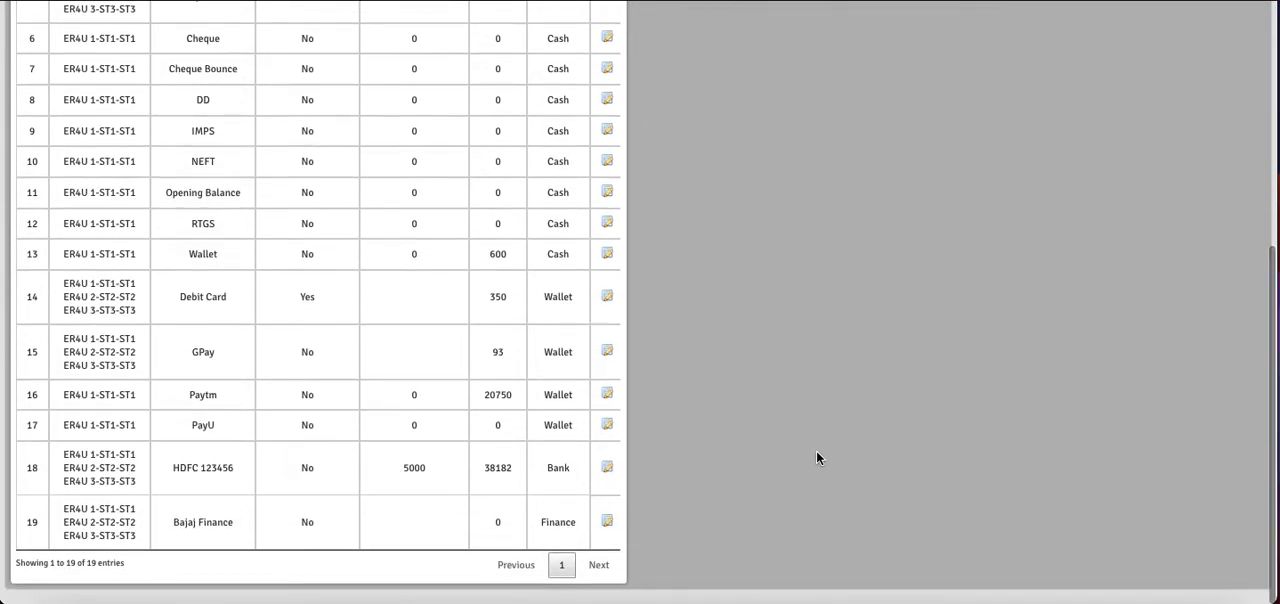
pyautogui.scroll(5, 816, 458)
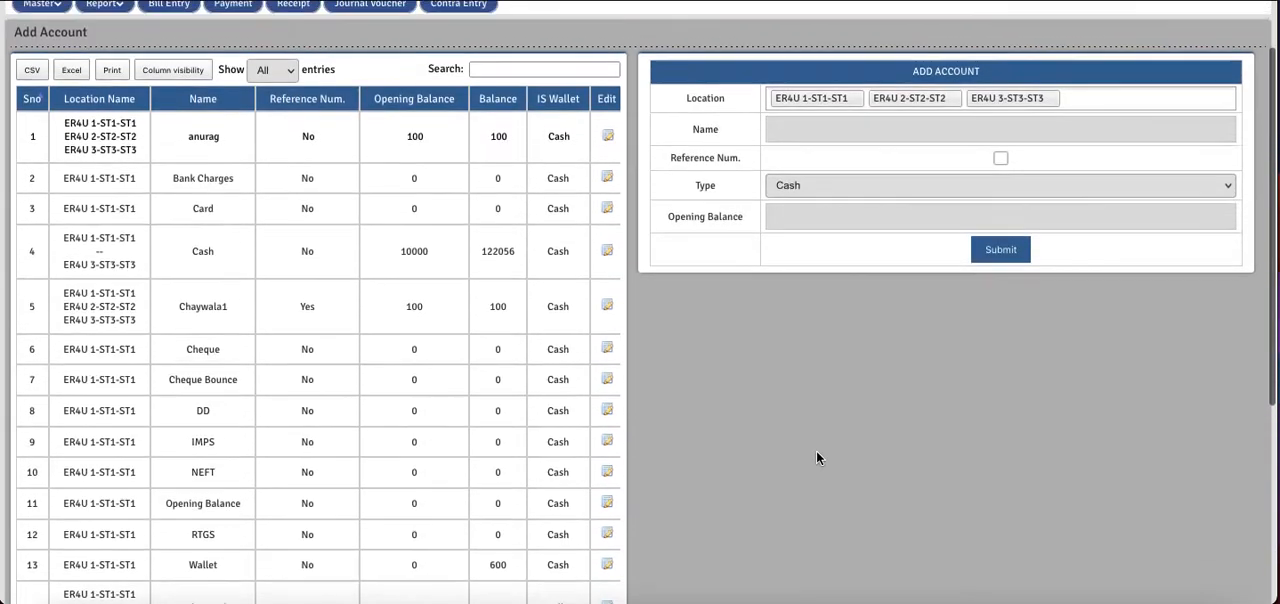
# - Go through the fields of the Add Account form and choose Finance as the account type
pyautogui.moveTo(978, 137); pyautogui.dragTo(912, 136)
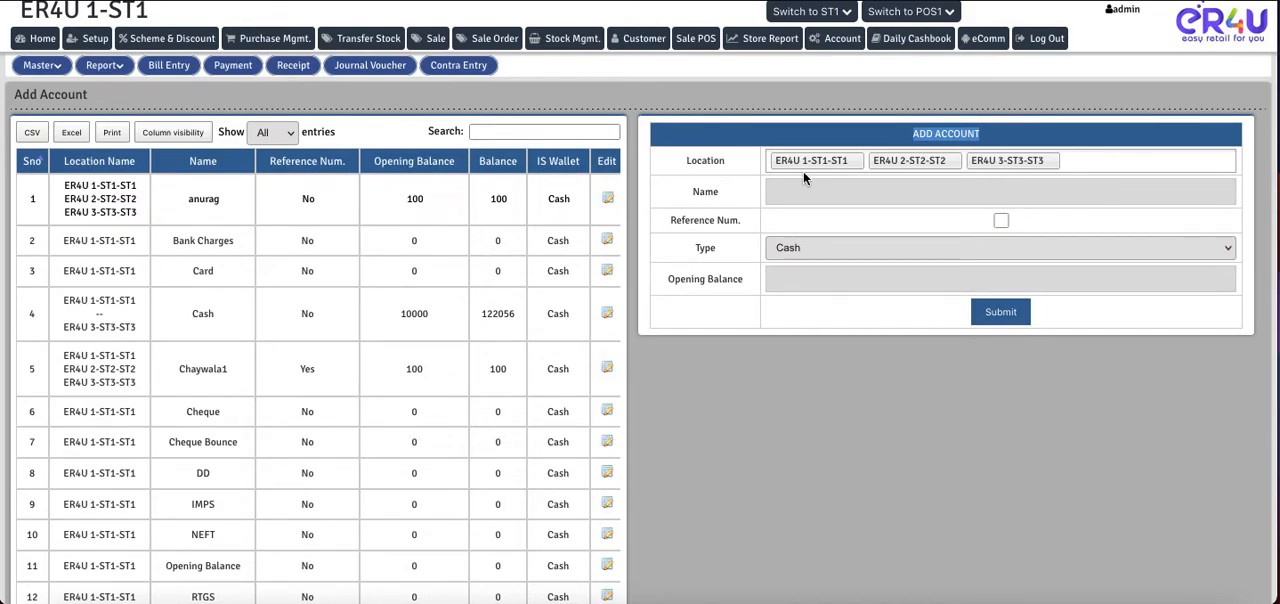
pyautogui.scroll(1, 803, 171)
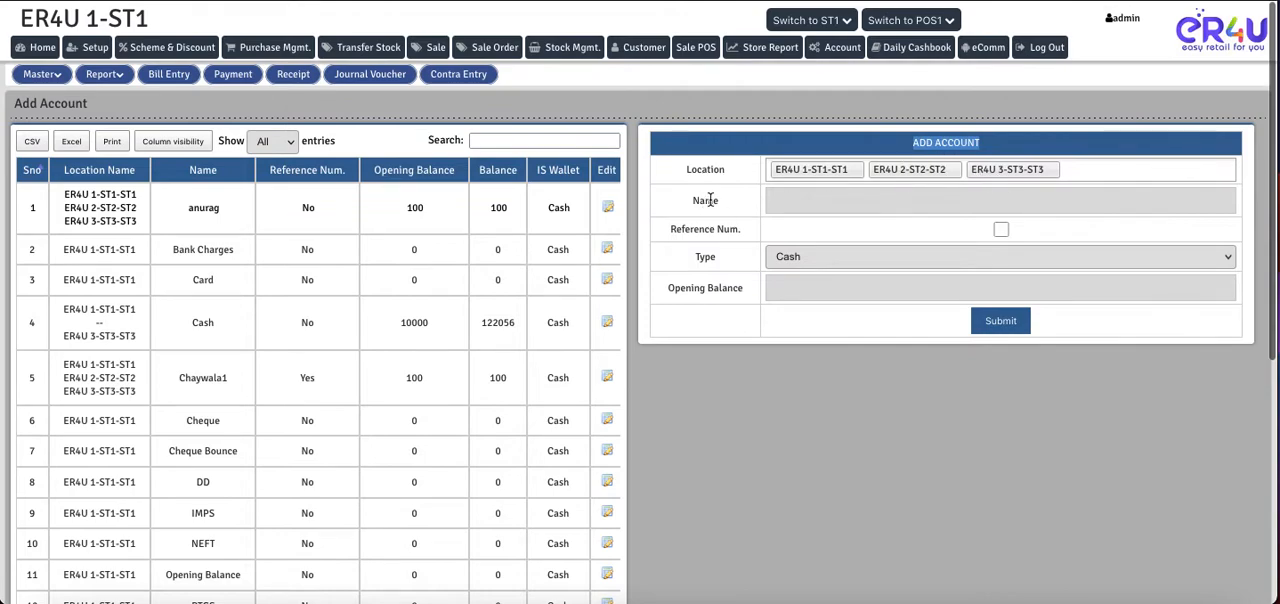
pyautogui.click(1108, 172)
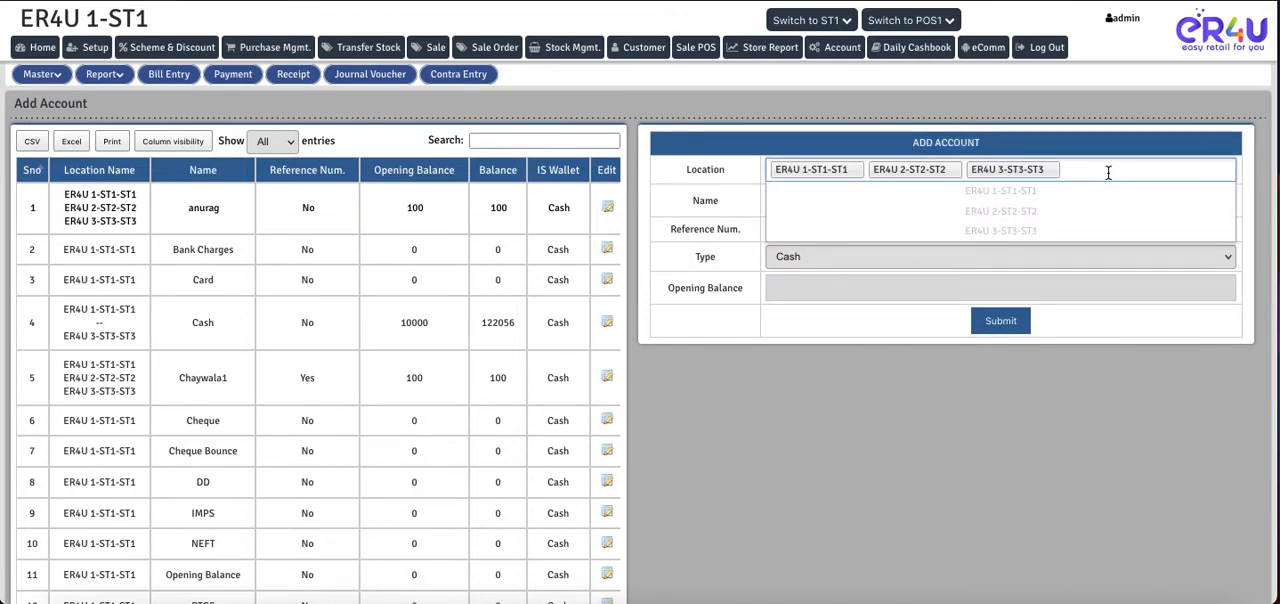
pyautogui.click(824, 410)
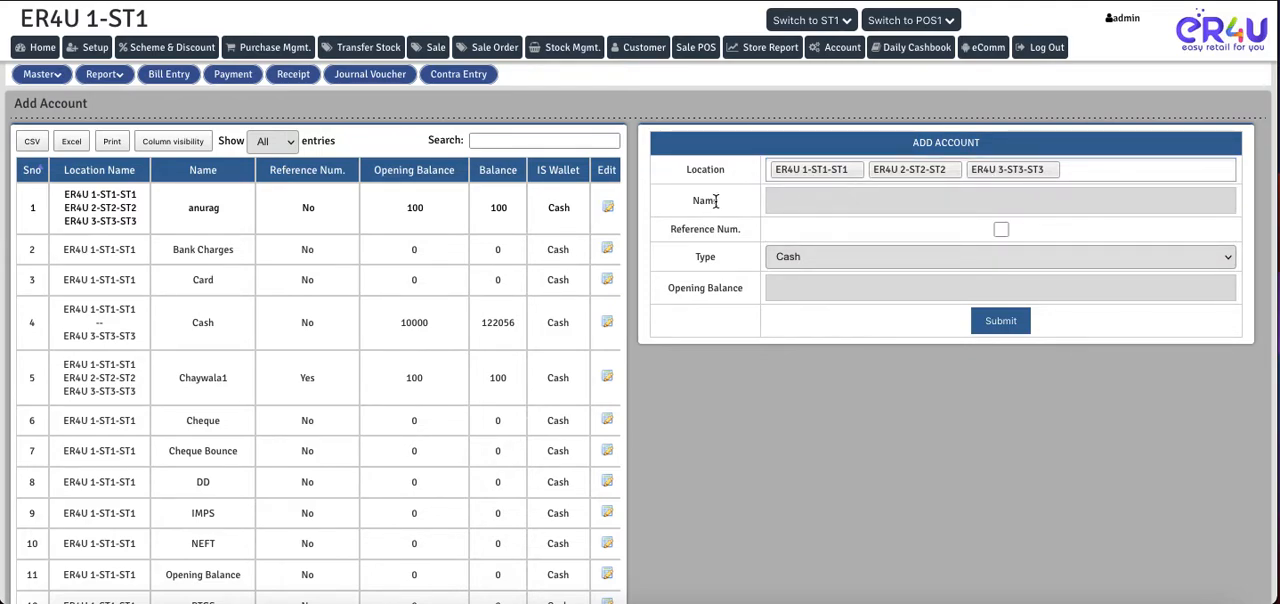
pyautogui.click(832, 195)
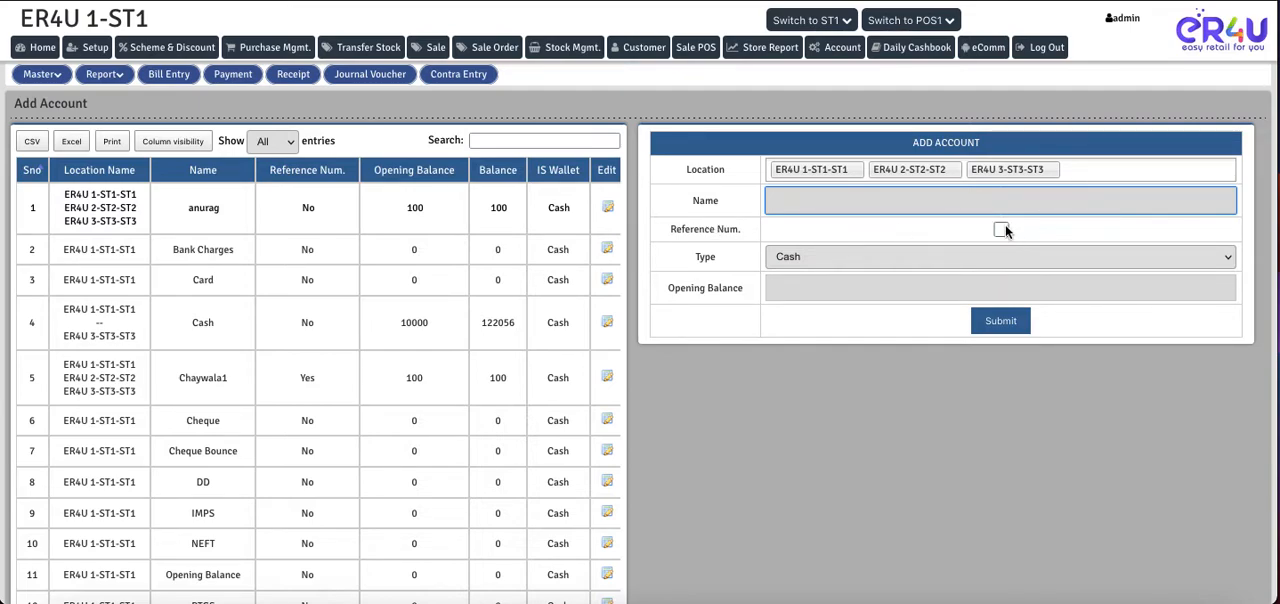
pyautogui.moveTo(726, 257); pyautogui.dragTo(697, 254)
pyautogui.click(814, 264)
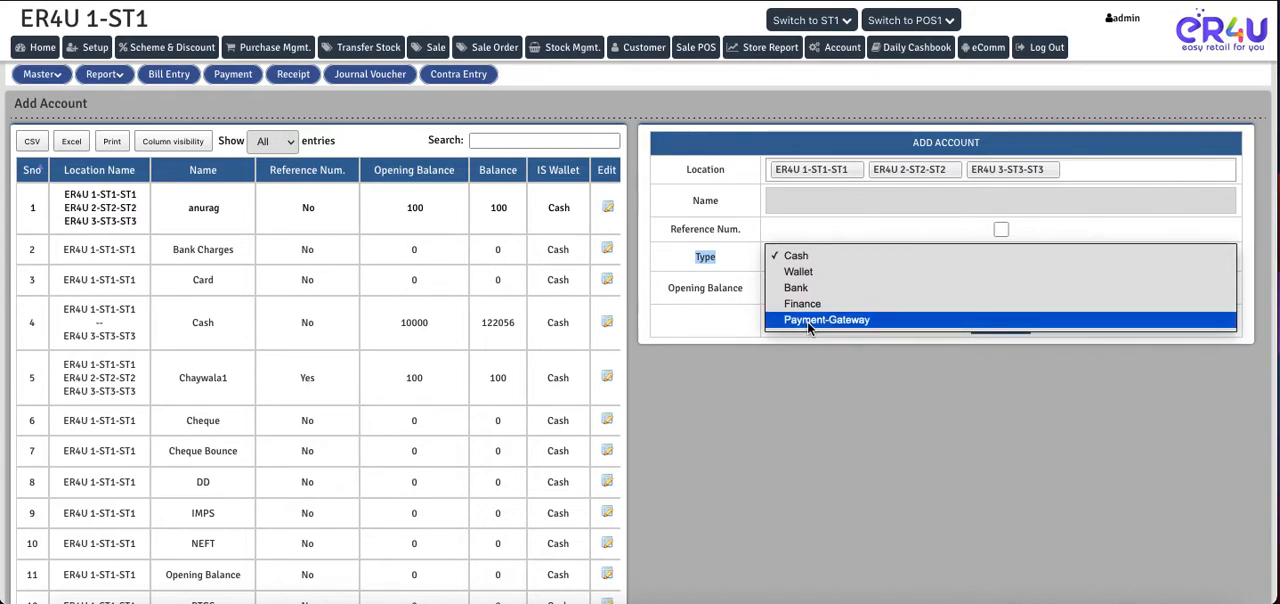
pyautogui.click(791, 306)
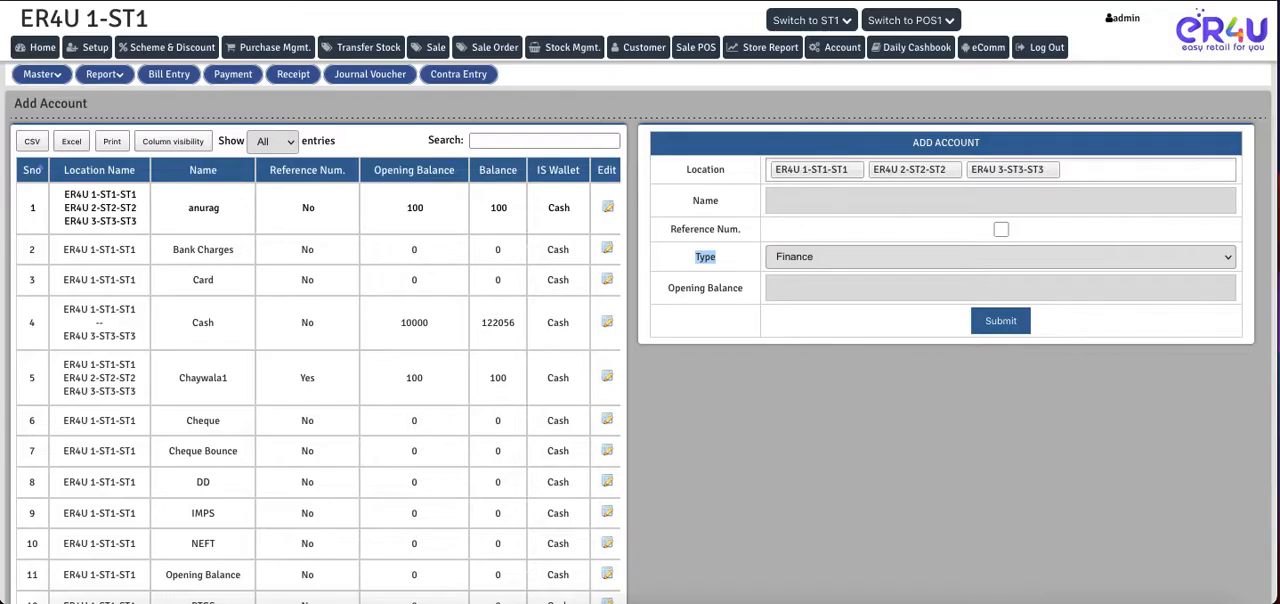
pyautogui.click(750, 296)
pyautogui.moveTo(750, 296); pyautogui.dragTo(688, 283)
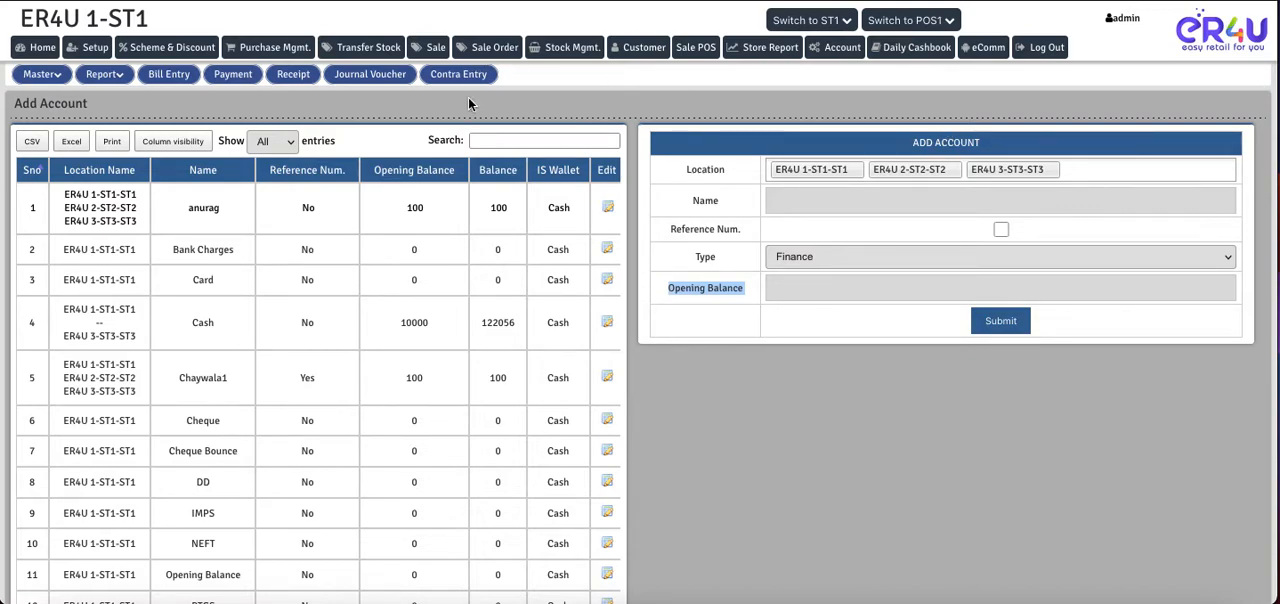
# - Search the account list for "baj" and open the Bajaj Finance account for editing
pyautogui.click(535, 138)
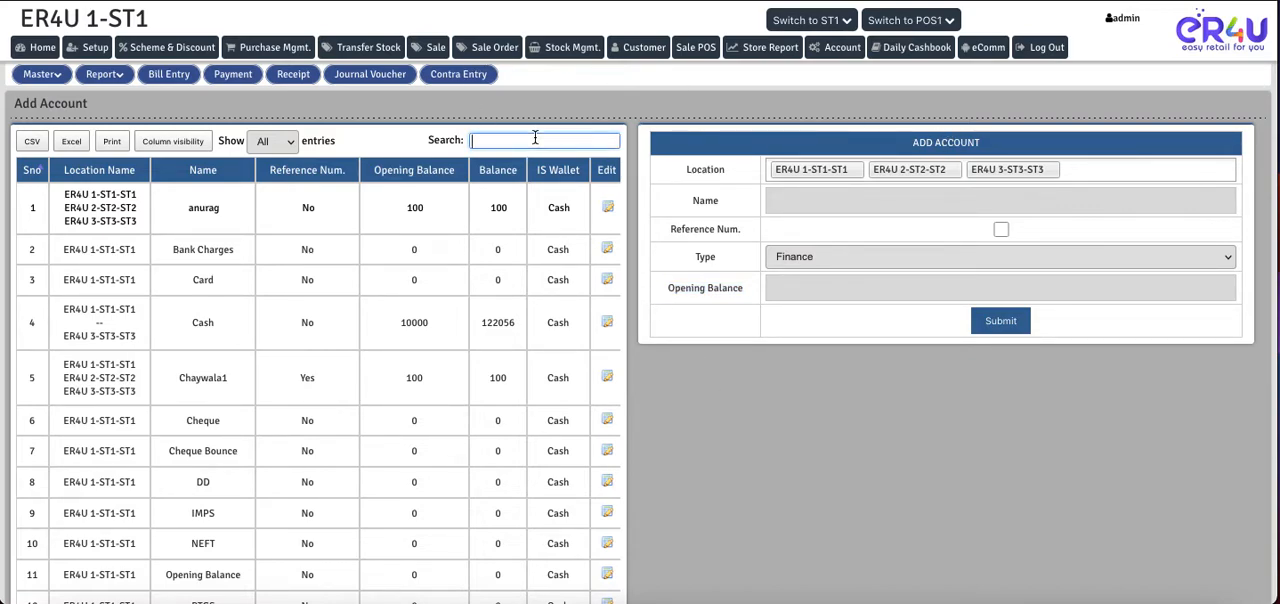
pyautogui.write('baj')
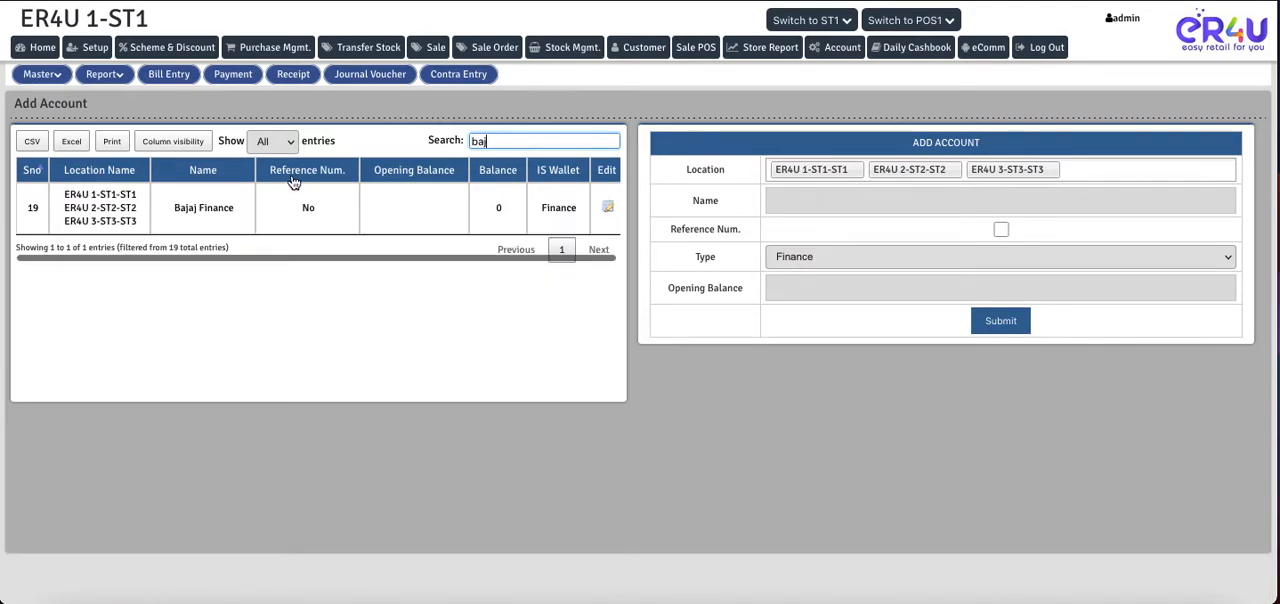
pyautogui.moveTo(240, 207); pyautogui.dragTo(182, 208)
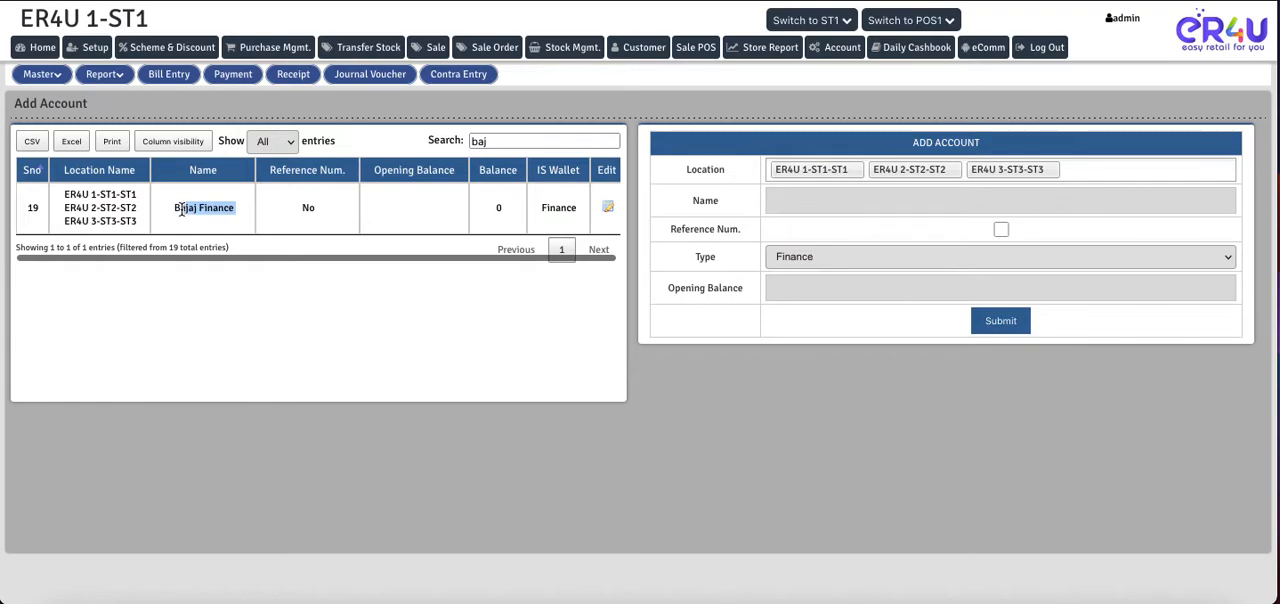
pyautogui.click(608, 211)
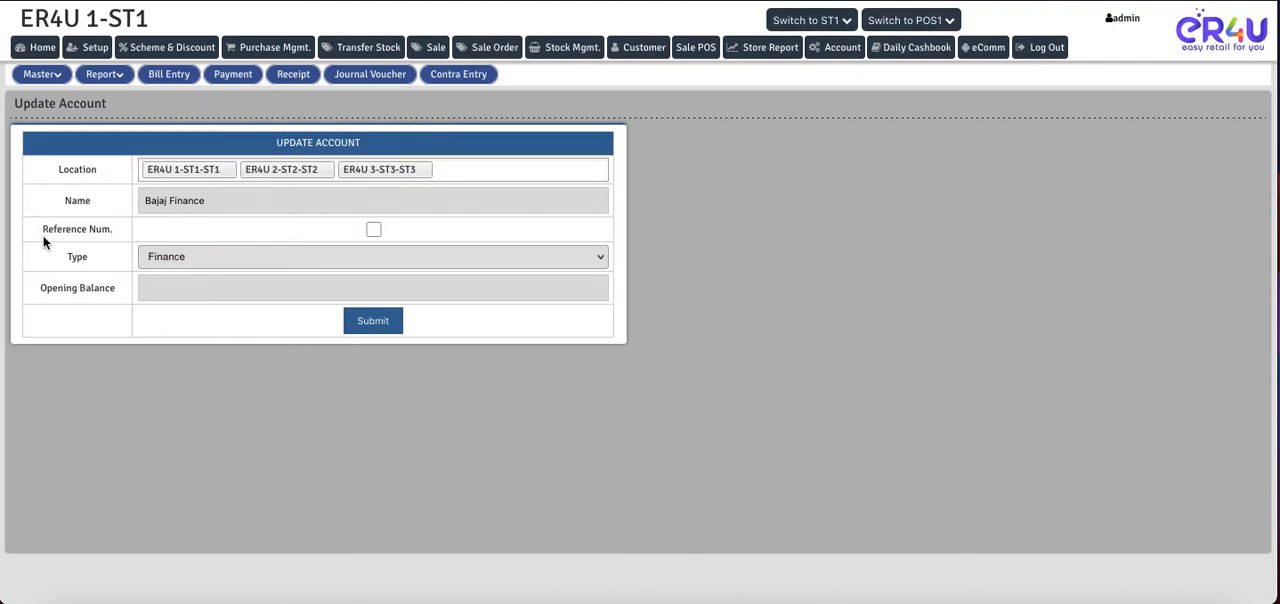
# - Choose Finance as the type of the Bajaj Finance account, submit the update and acknowledge the confirmation
pyautogui.click(225, 200)
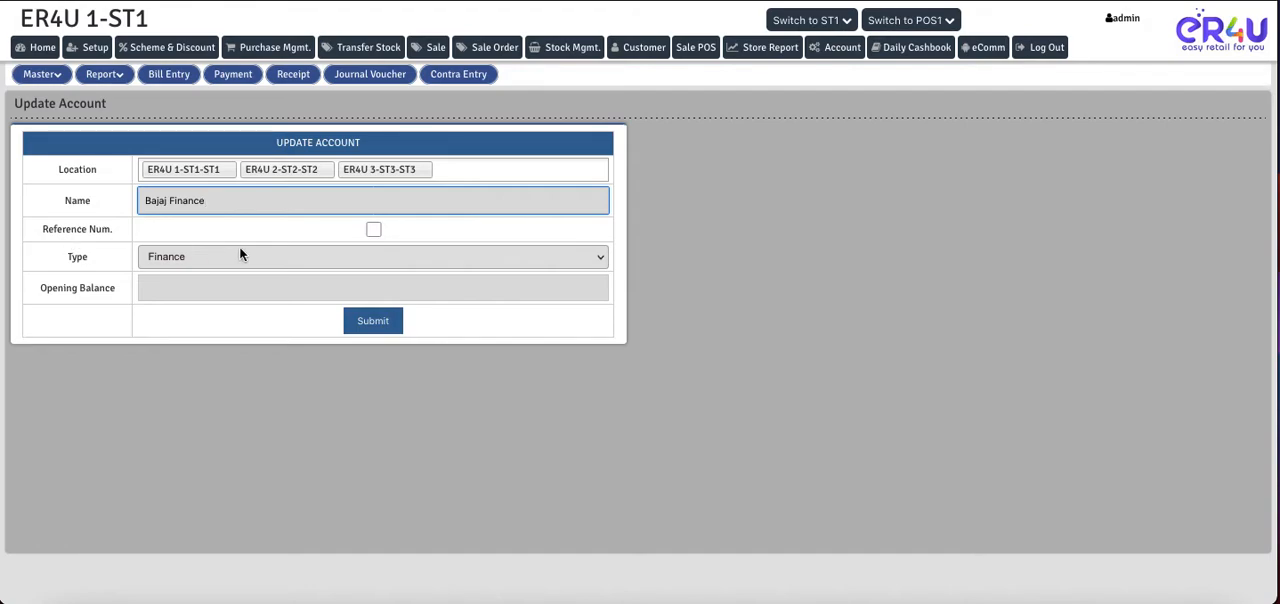
pyautogui.doubleClick(88, 258)
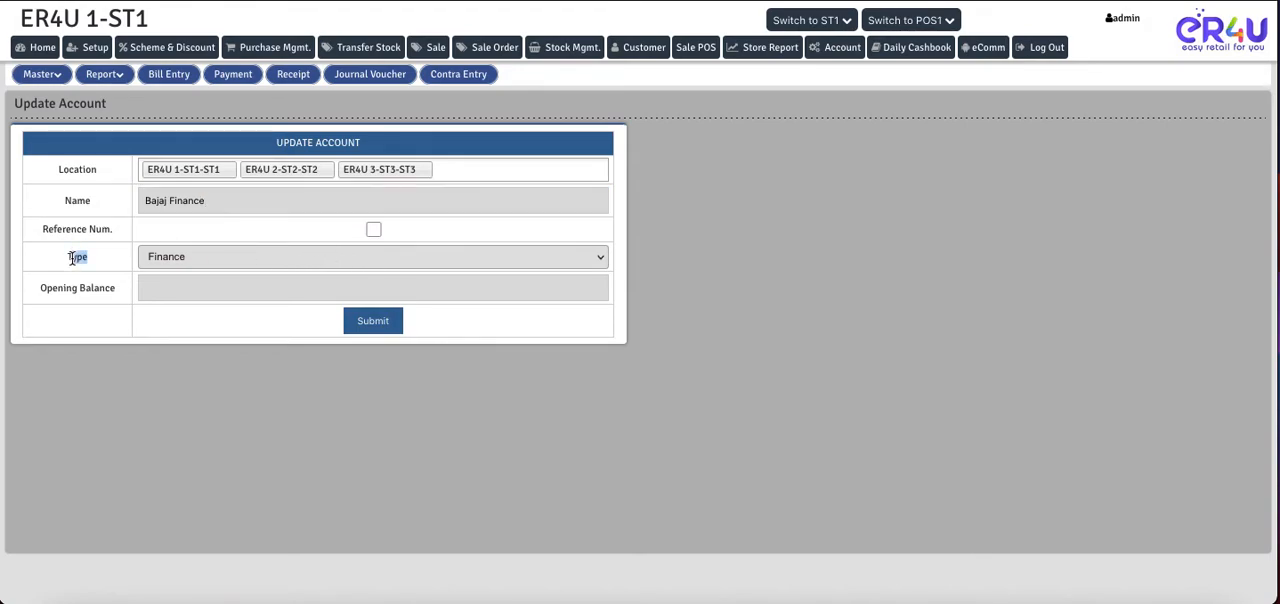
pyautogui.click(186, 255)
pyautogui.click(186, 255)
pyautogui.click(381, 324)
pyautogui.click(766, 333)
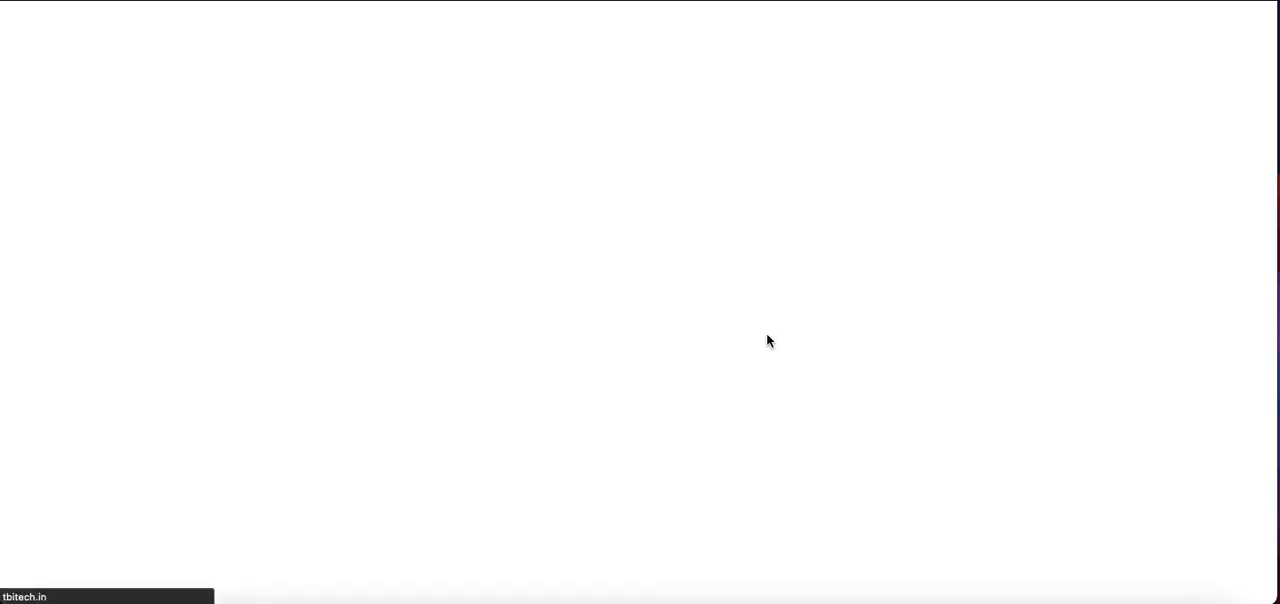
# - Search the account list for "baj" to check the Bajaj Finance account
pyautogui.click(518, 140)
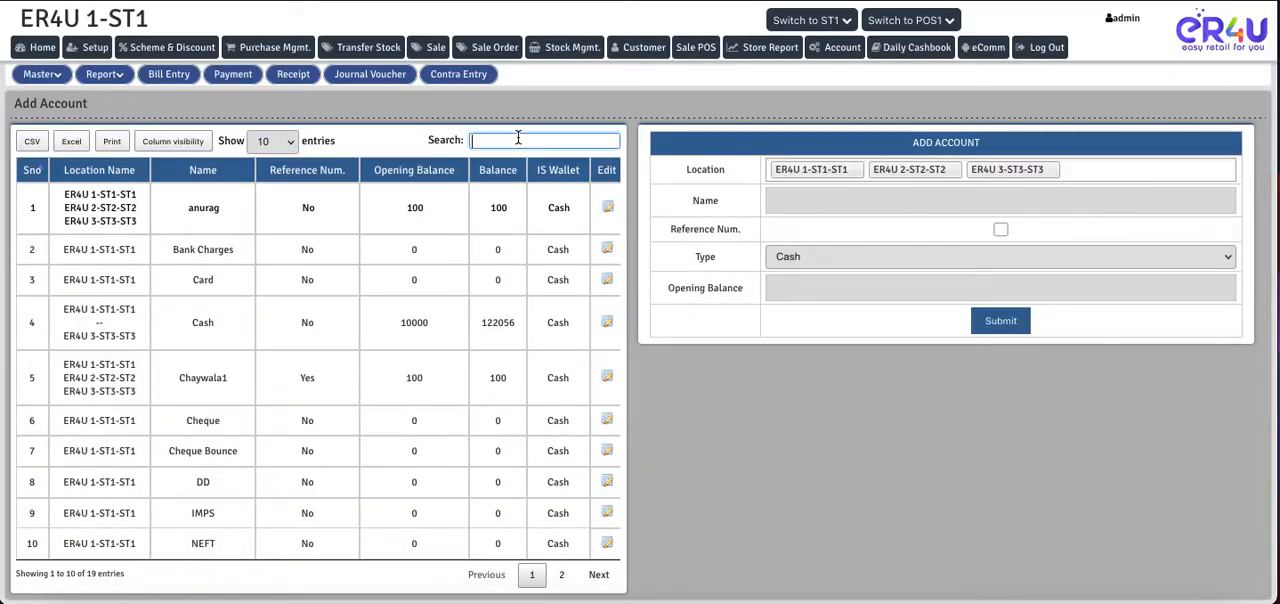
pyautogui.write('baj')
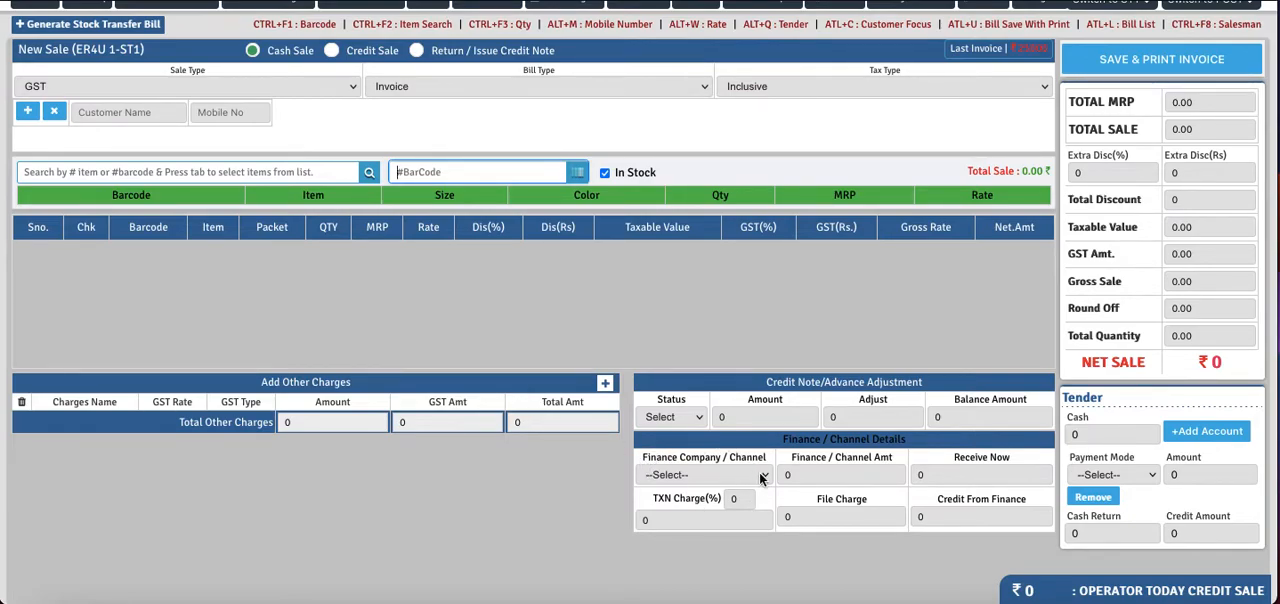
# - Check the choices offered for Finance Company / Channel in the new sale bill without selecting one
pyautogui.moveTo(768, 458); pyautogui.dragTo(647, 463)
pyautogui.click(679, 475)
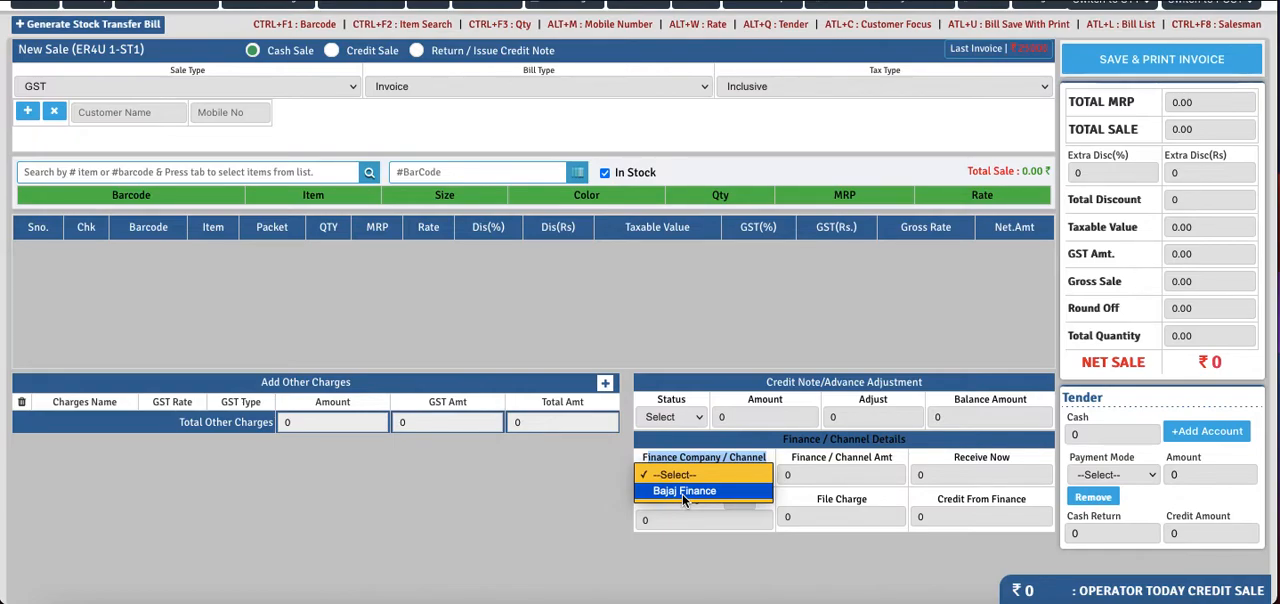
pyautogui.click(415, 309)
# - Search the sale items for "ring" and add the size 22 ring priced at 25000.00 to the bill
pyautogui.scroll(1, 228, 235)
pyautogui.click(143, 192)
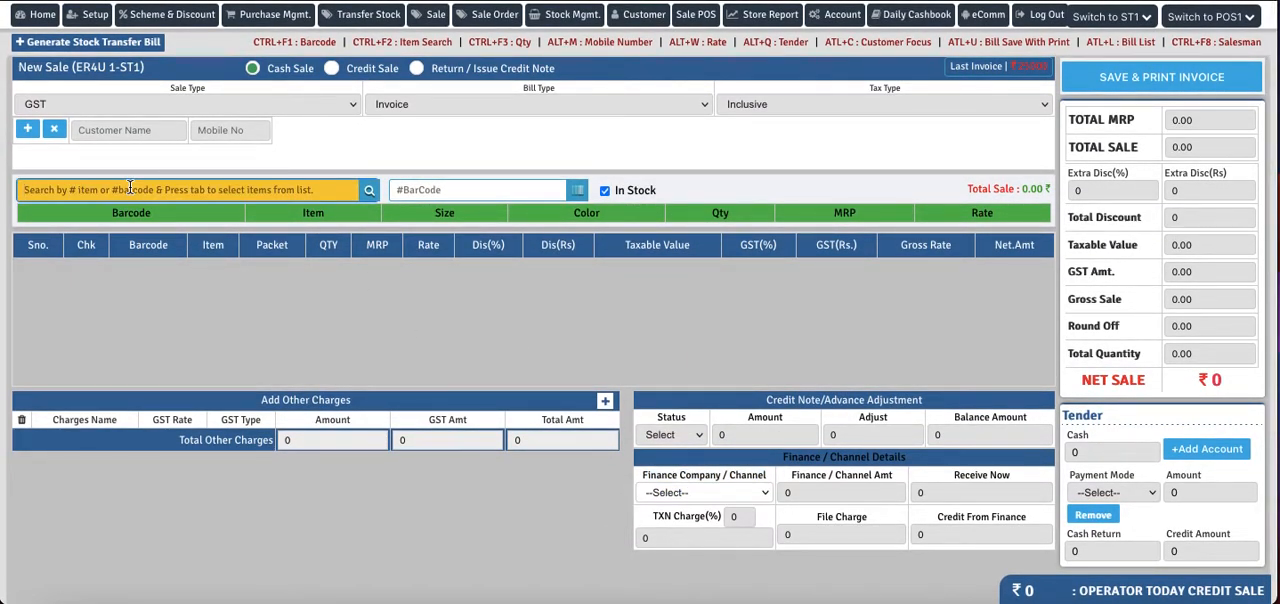
pyautogui.write('ring')
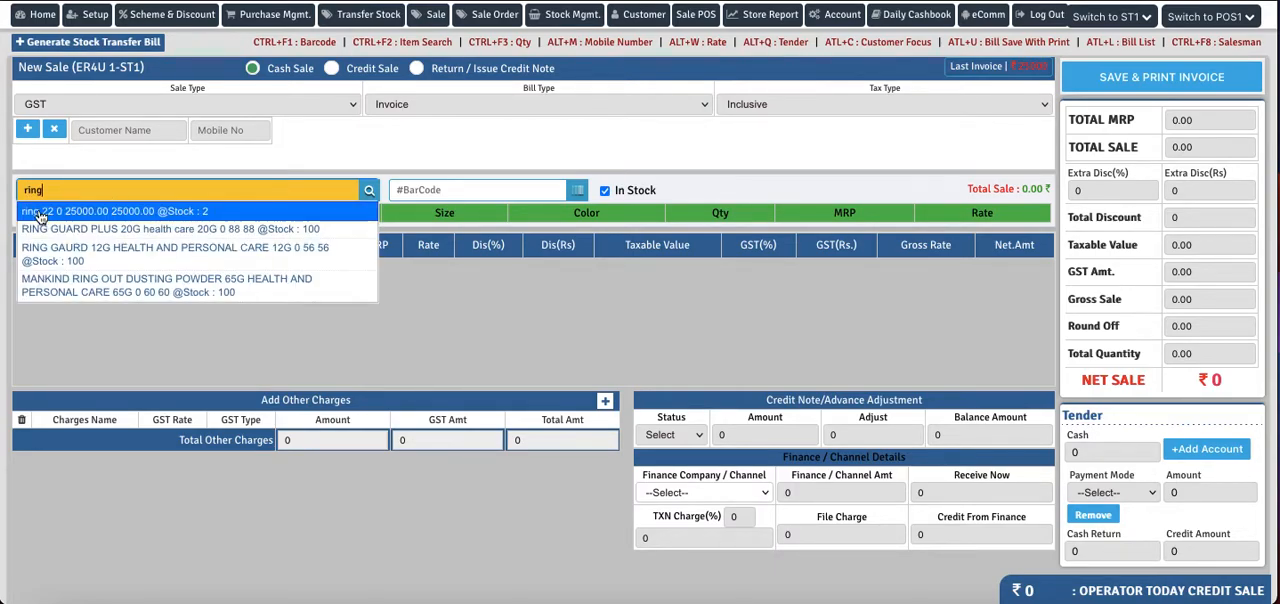
pyautogui.click(40, 214)
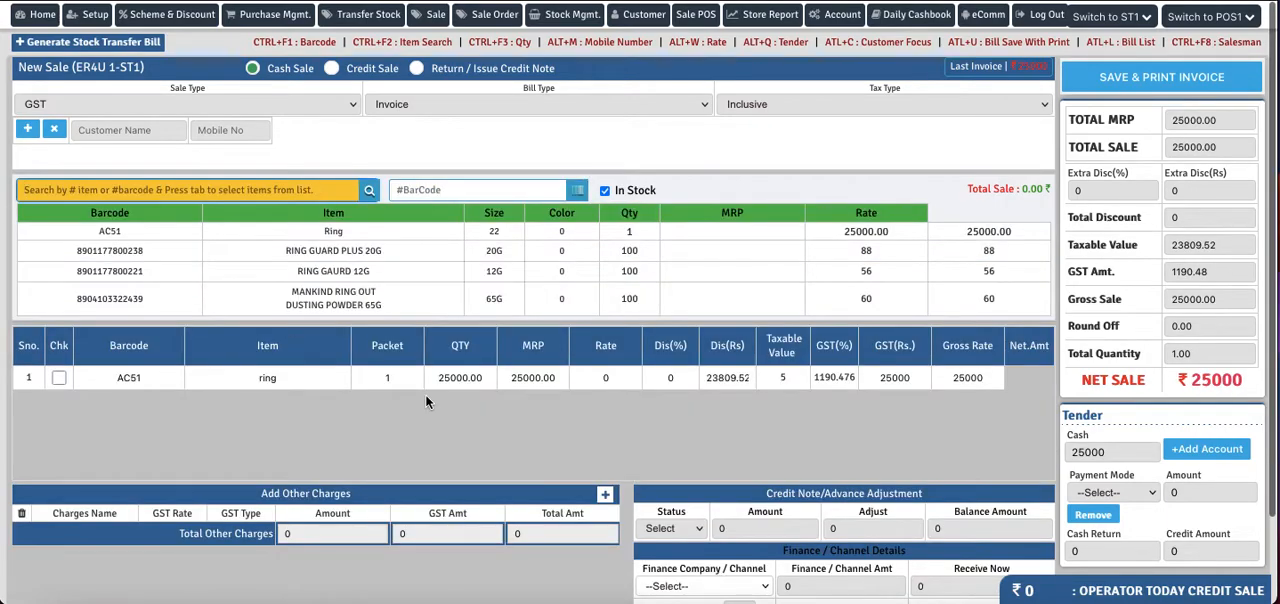
# - Review the bill's net sale amount and choose Bajaj Finance as the finance company
pyautogui.scroll(-1, 425, 394)
pyautogui.moveTo(1250, 290); pyautogui.dragTo(1193, 286)
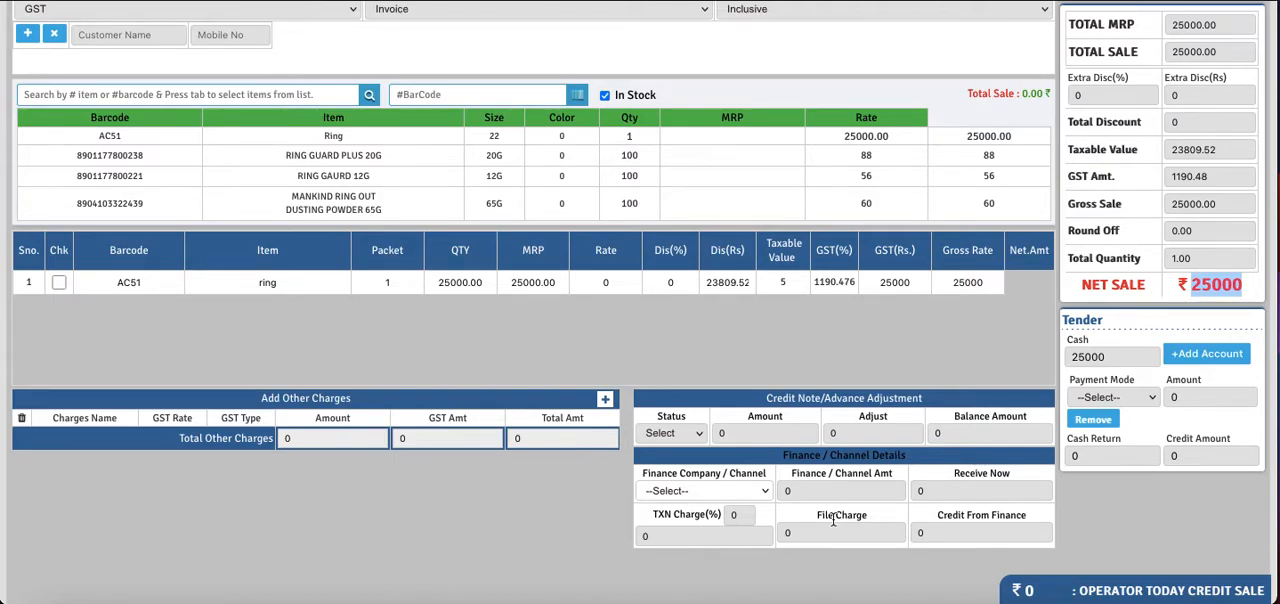
pyautogui.click(658, 492)
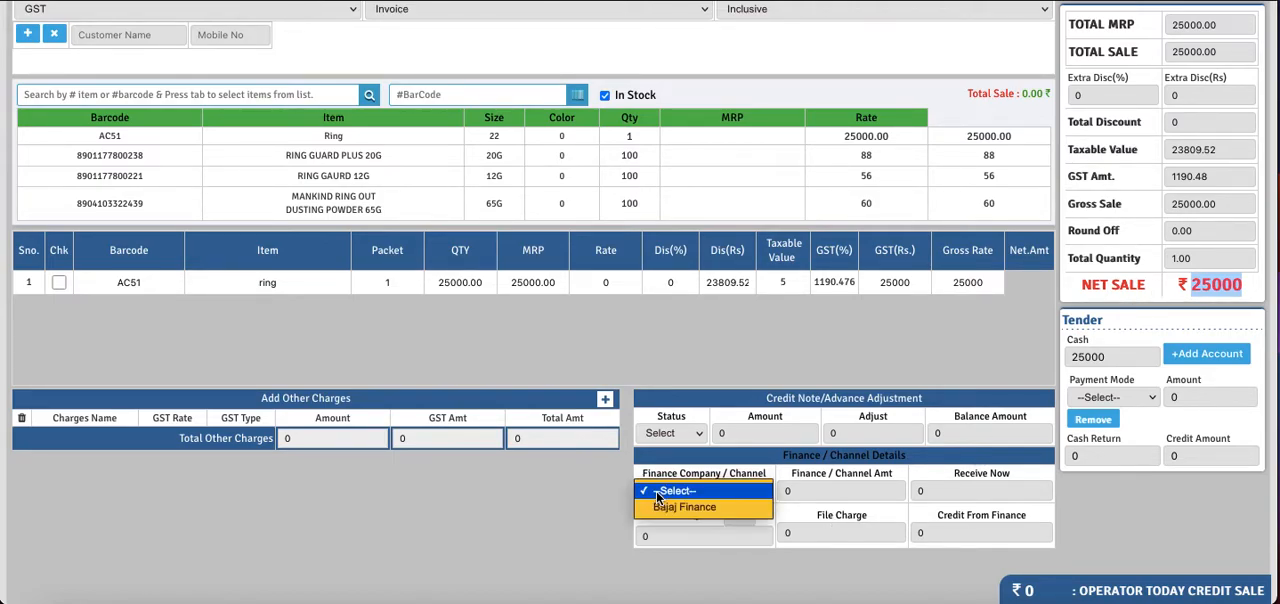
pyautogui.click(677, 508)
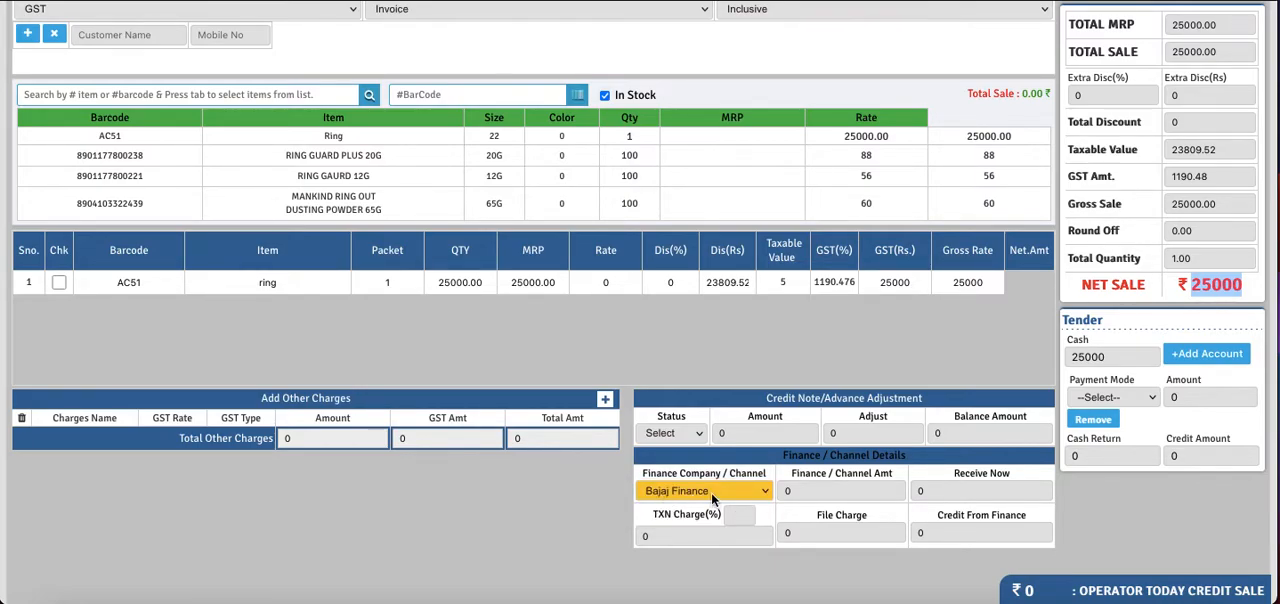
# - Set the Finance / Channel Amt to 22000 and check it against the Cash amount in the tender section
pyautogui.moveTo(790, 473); pyautogui.dragTo(874, 476)
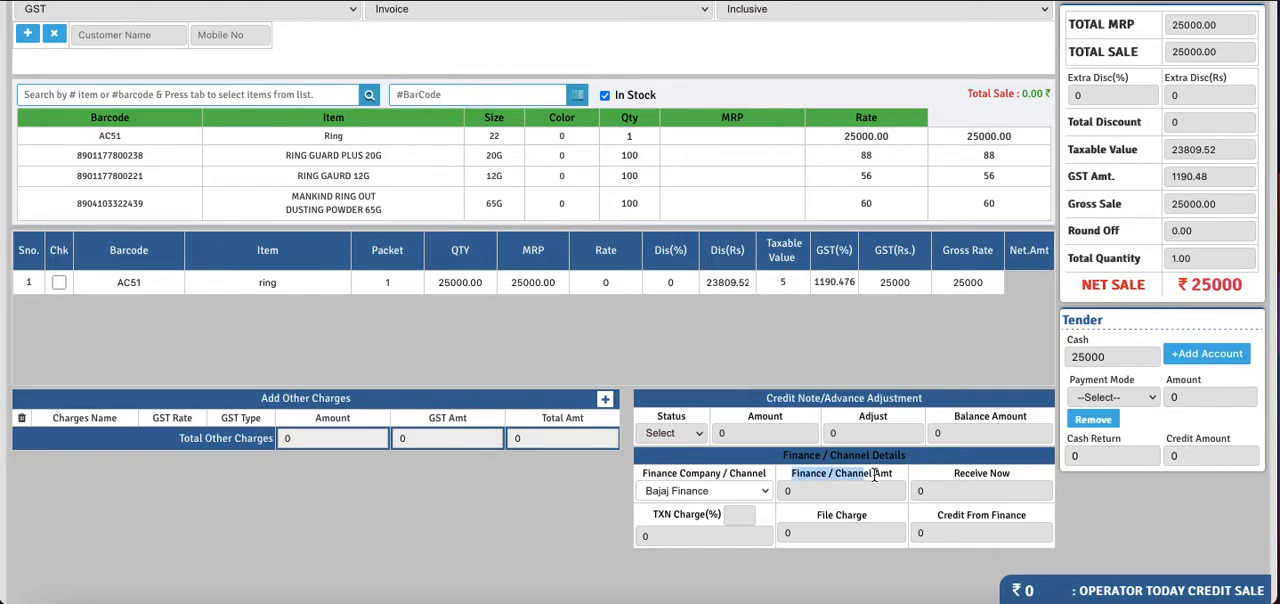
pyautogui.click(802, 491)
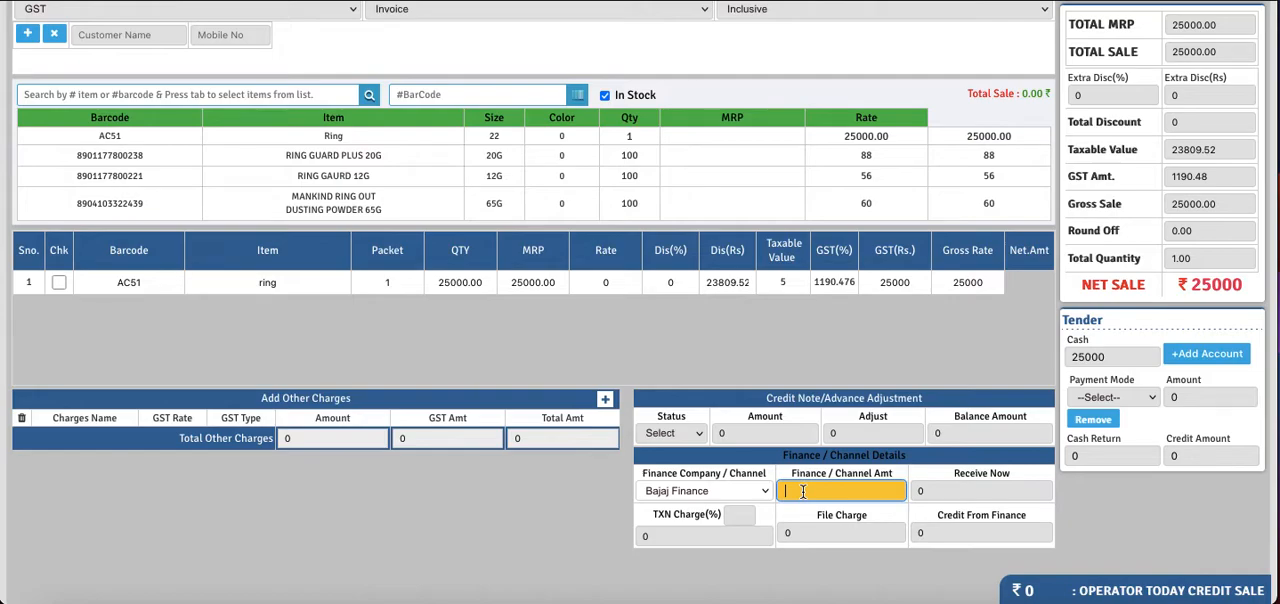
pyautogui.write('22000')
pyautogui.click(926, 494)
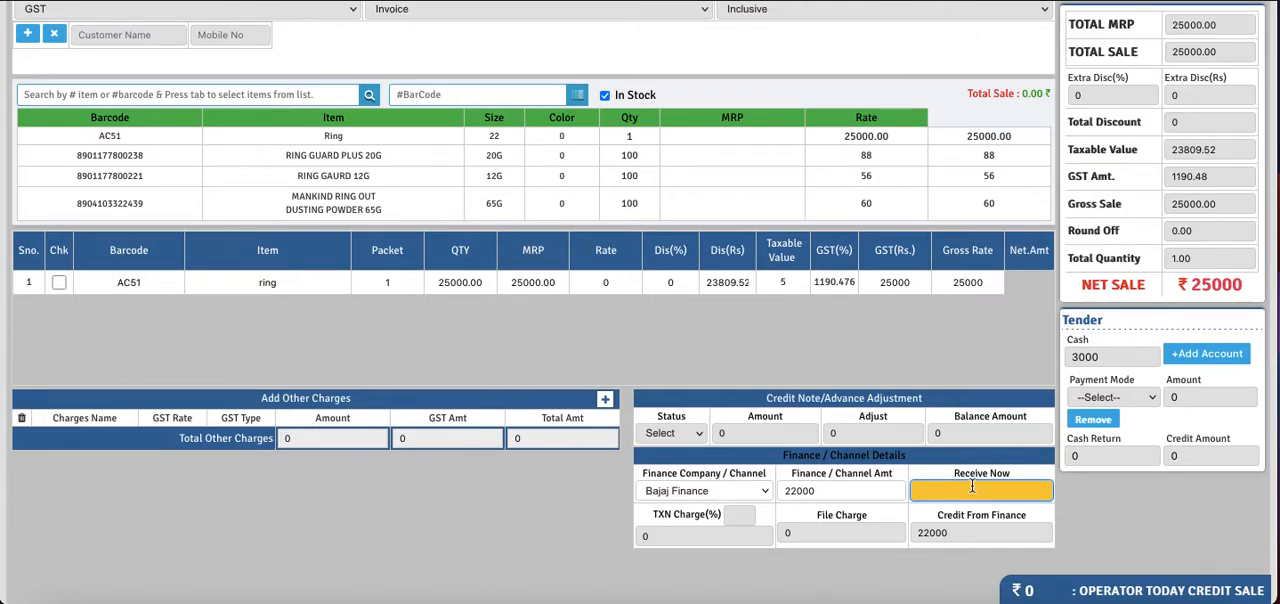
pyautogui.doubleClick(1100, 358)
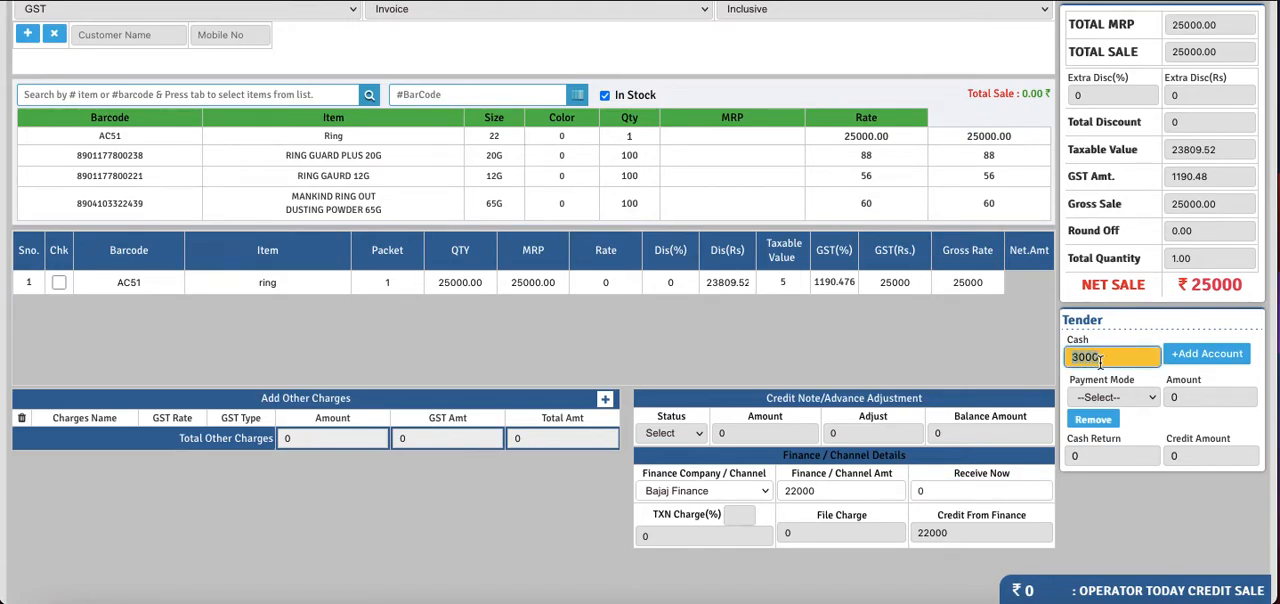
pyautogui.click(827, 495)
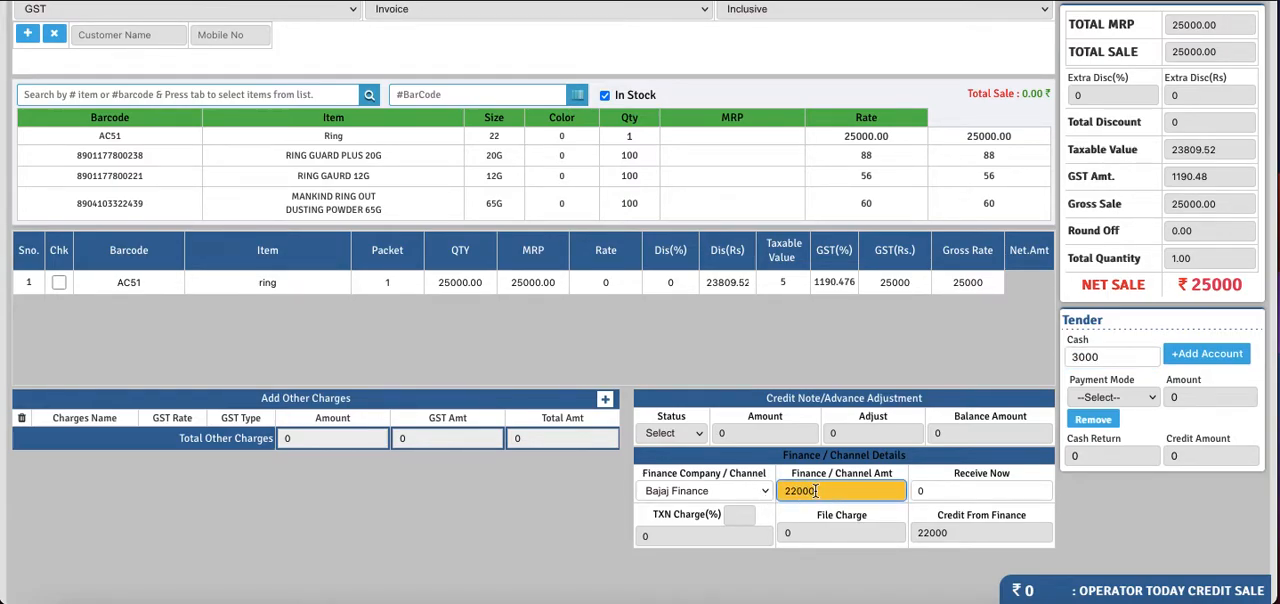
pyautogui.click(1113, 357)
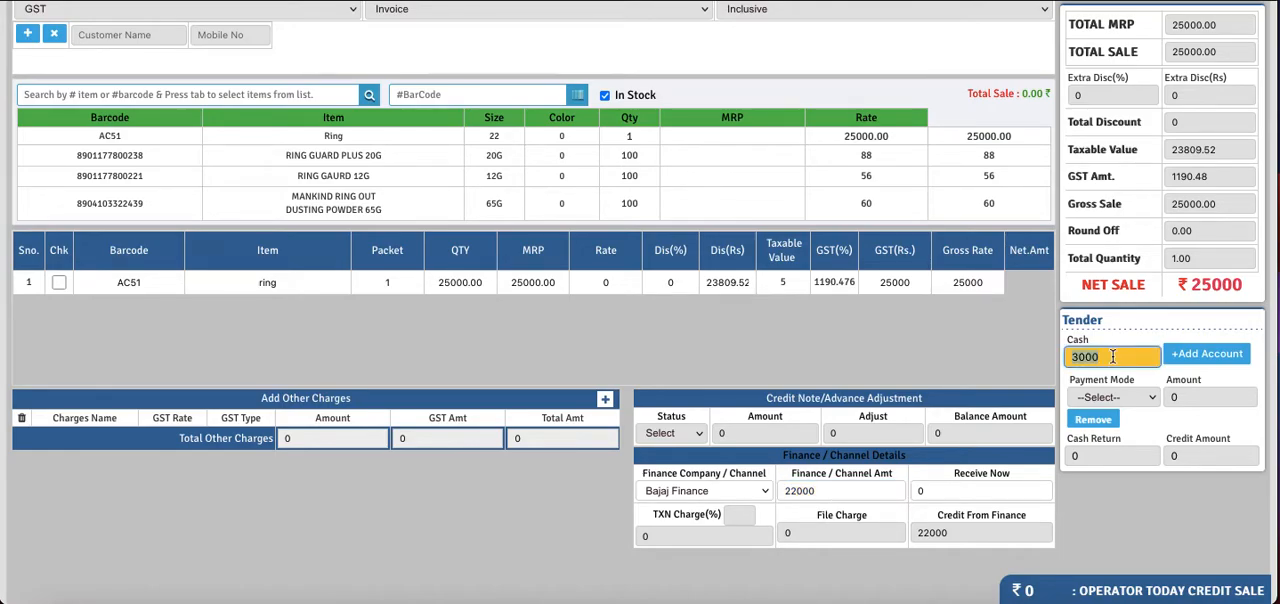
pyautogui.click(1113, 357)
# - Set the Receive Now amount to 21000 and check the Credit From Finance value
pyautogui.moveTo(1014, 477); pyautogui.dragTo(951, 476)
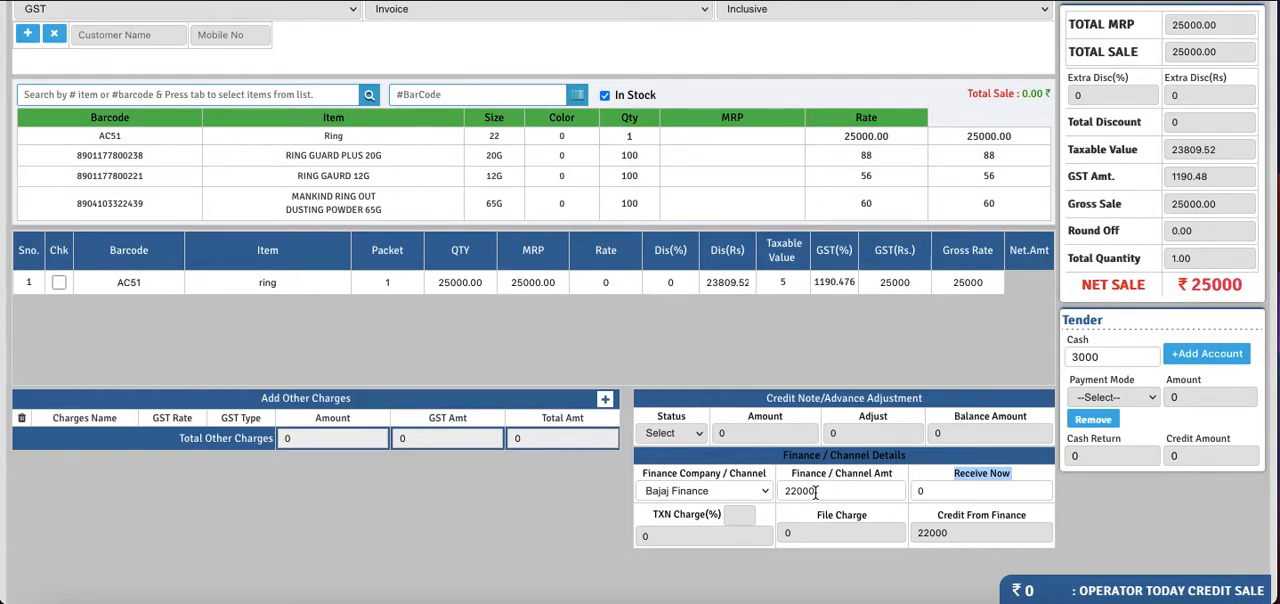
pyautogui.moveTo(816, 491); pyautogui.dragTo(784, 490)
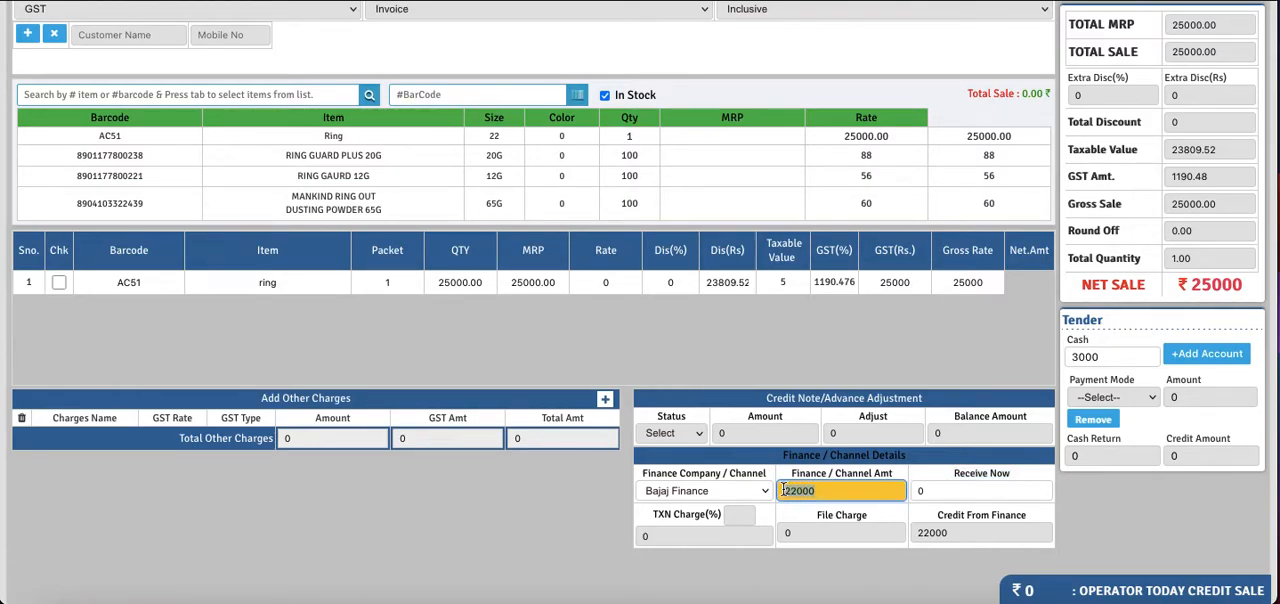
pyautogui.click(953, 489)
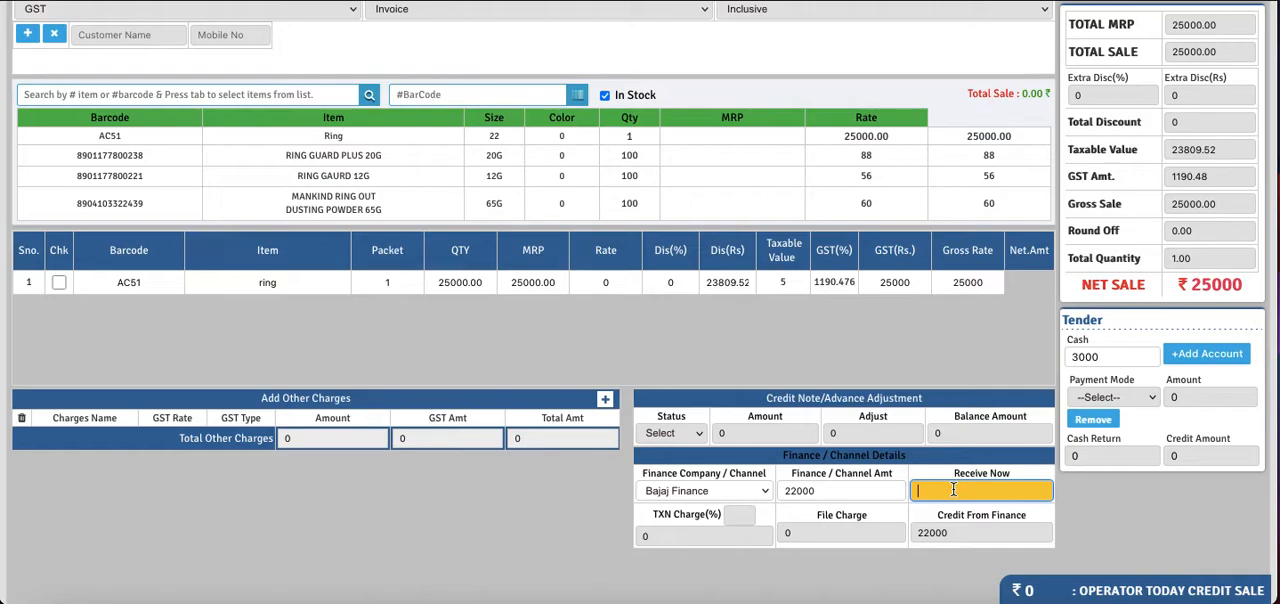
pyautogui.write('21000')
pyautogui.click(731, 537)
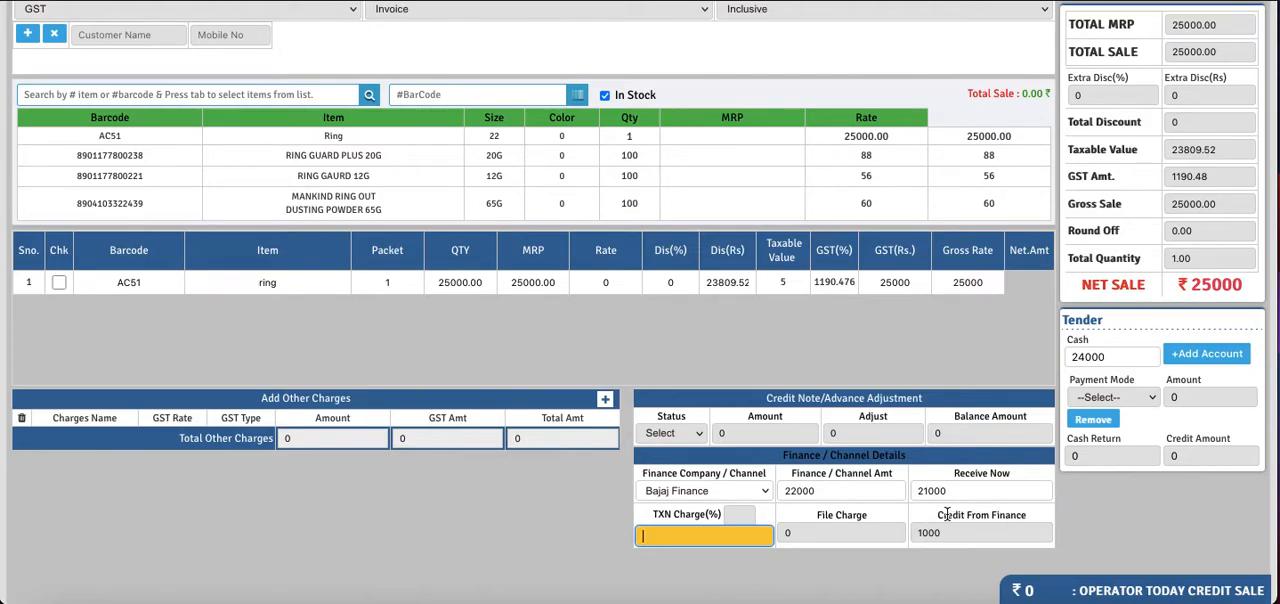
pyautogui.click(1018, 515)
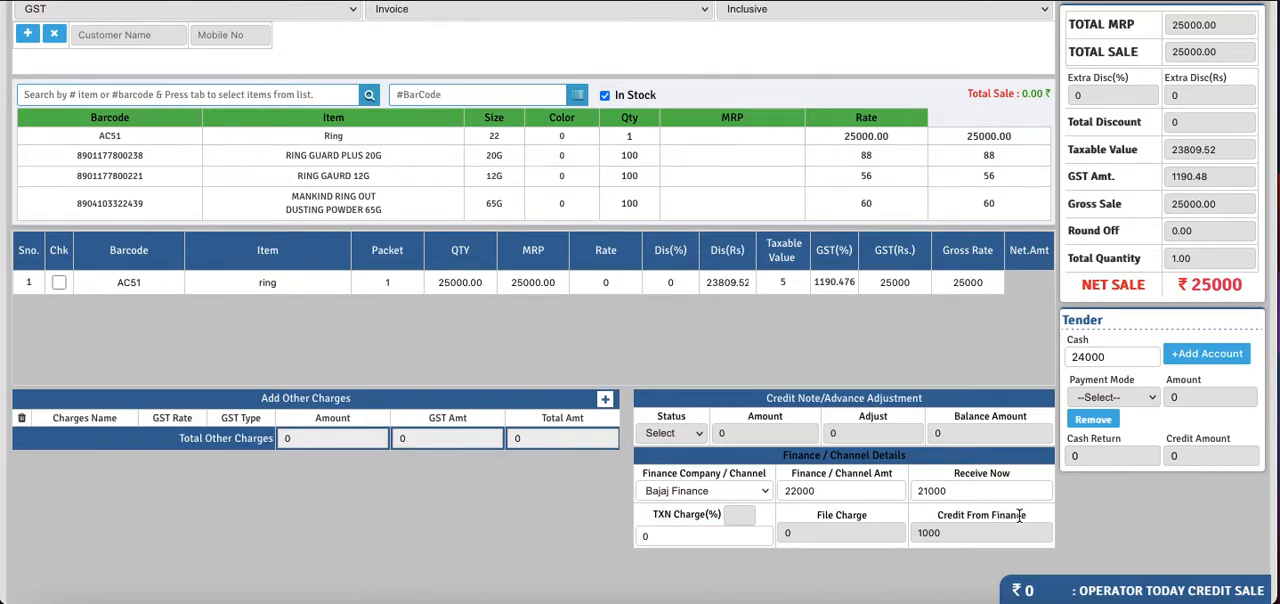
pyautogui.click(943, 532)
pyautogui.doubleClick(943, 532)
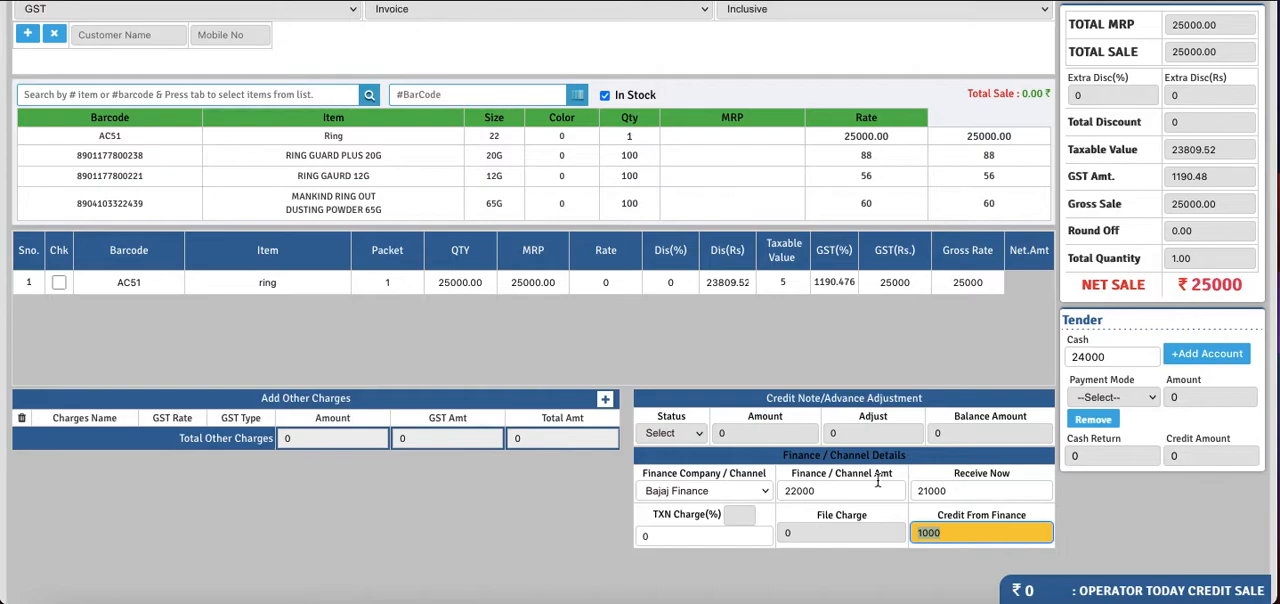
# - Set the finance TXN Charge to 1.25 % and check the calculated charge amount
pyautogui.rightClick(657, 508)
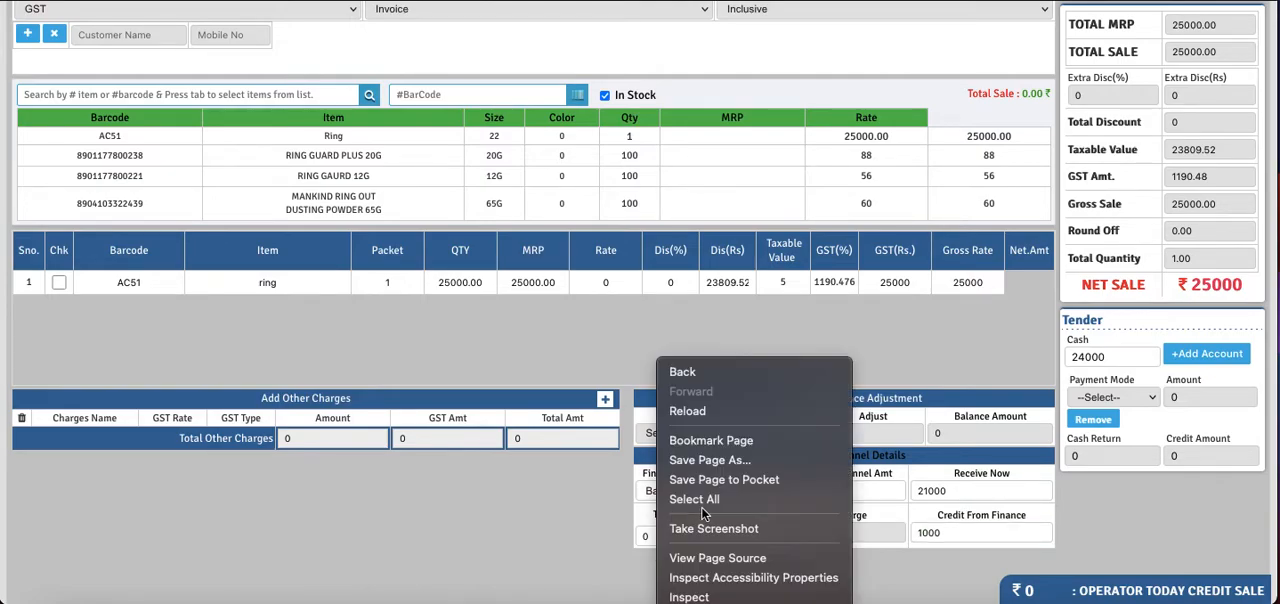
pyautogui.click(579, 505)
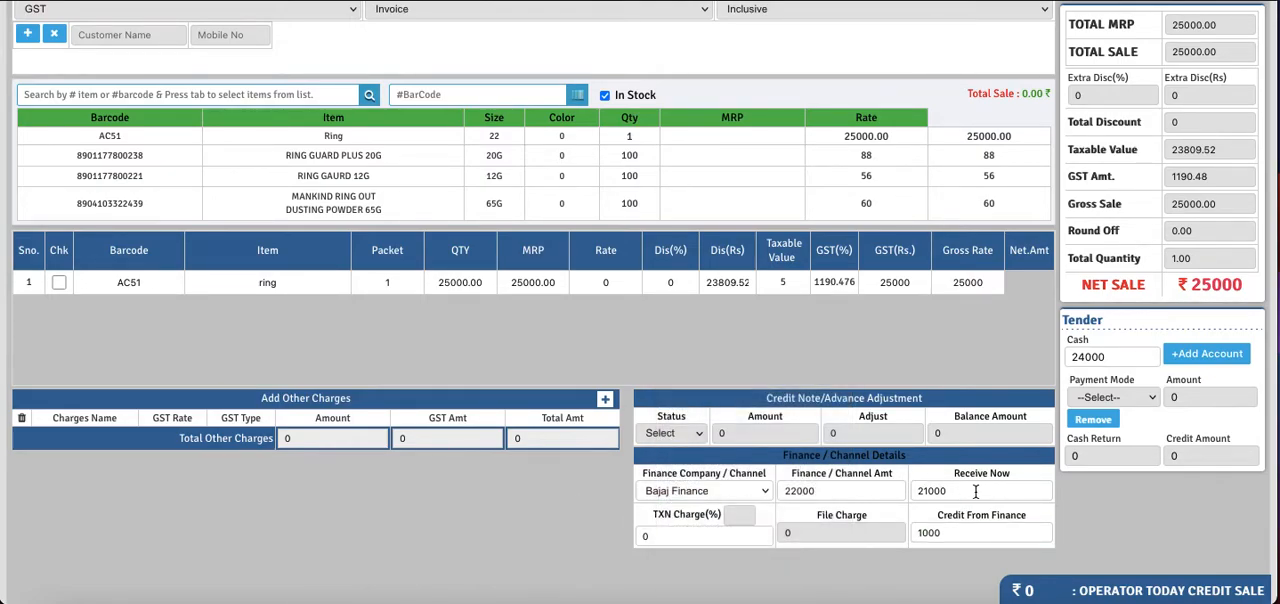
pyautogui.moveTo(659, 509); pyautogui.dragTo(704, 511)
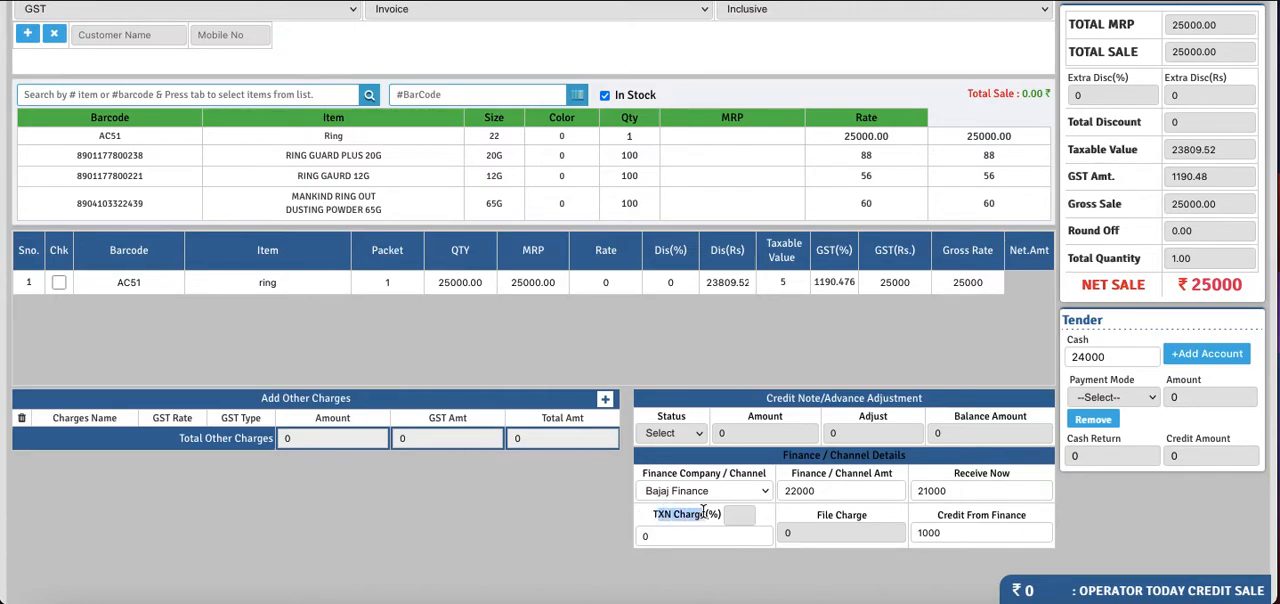
pyautogui.click(734, 516)
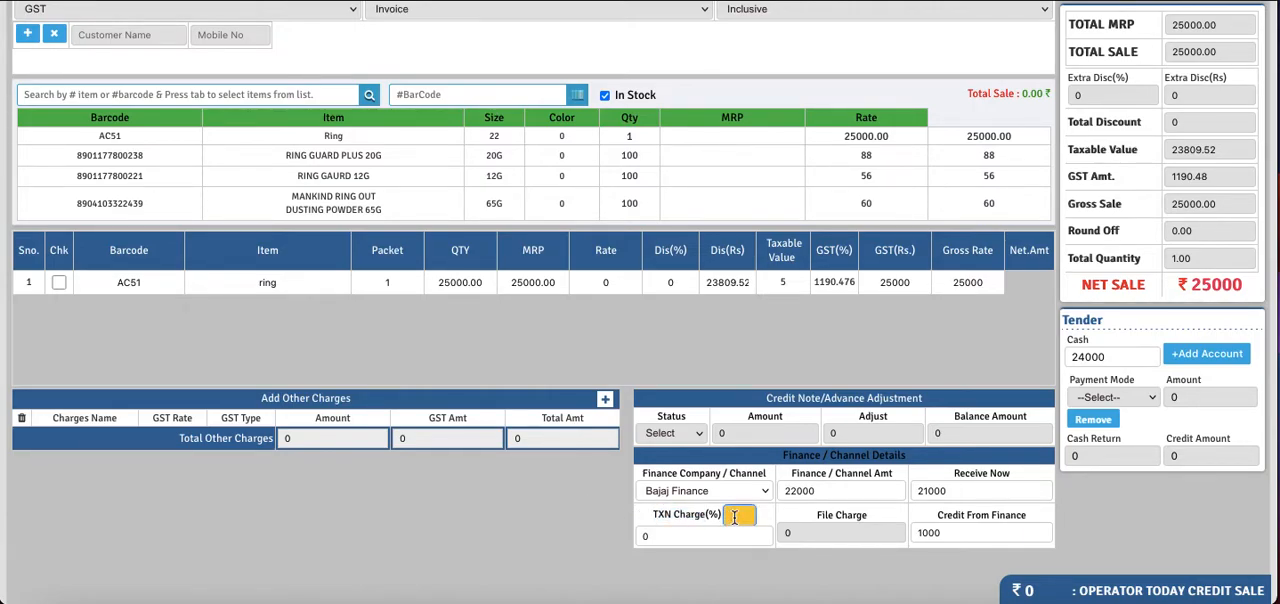
pyautogui.write('1.25')
pyautogui.press('Tab')
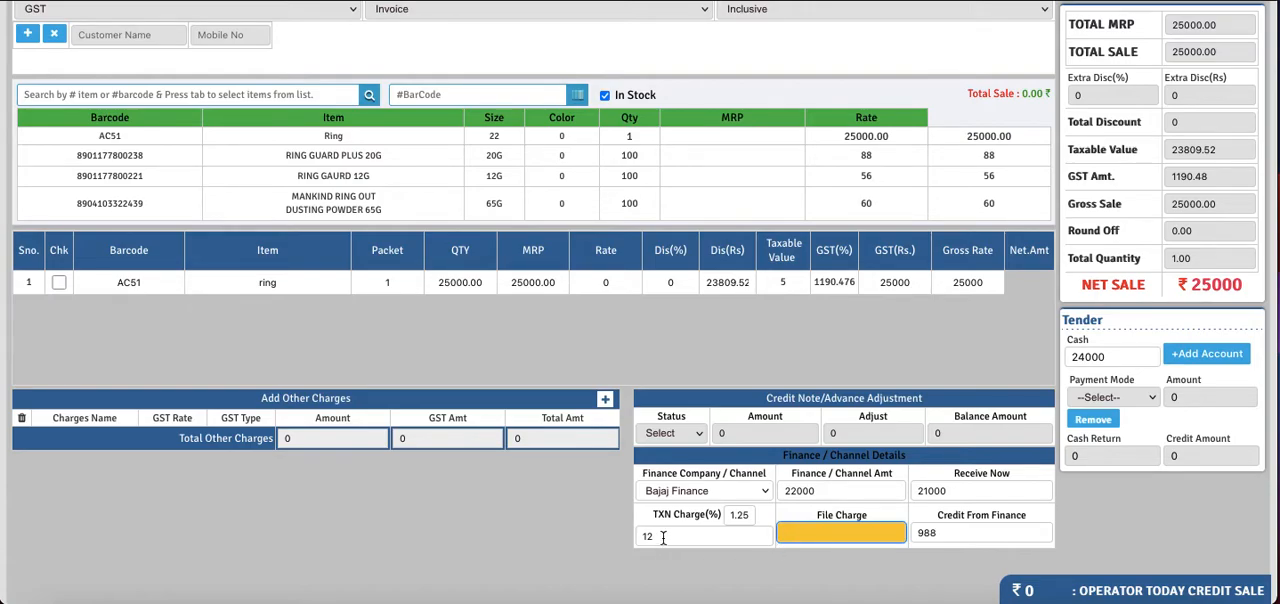
pyautogui.moveTo(662, 537); pyautogui.dragTo(637, 538)
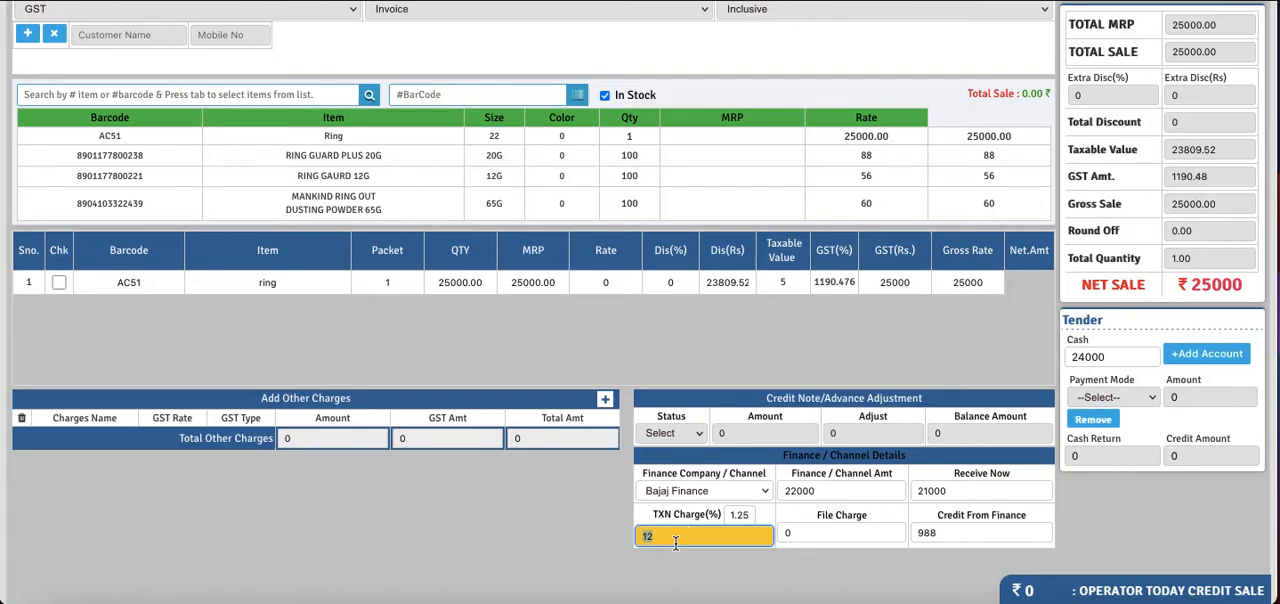
pyautogui.click(669, 543)
# - Set the File Charge in the finance details to 400
pyautogui.moveTo(867, 513); pyautogui.dragTo(820, 515)
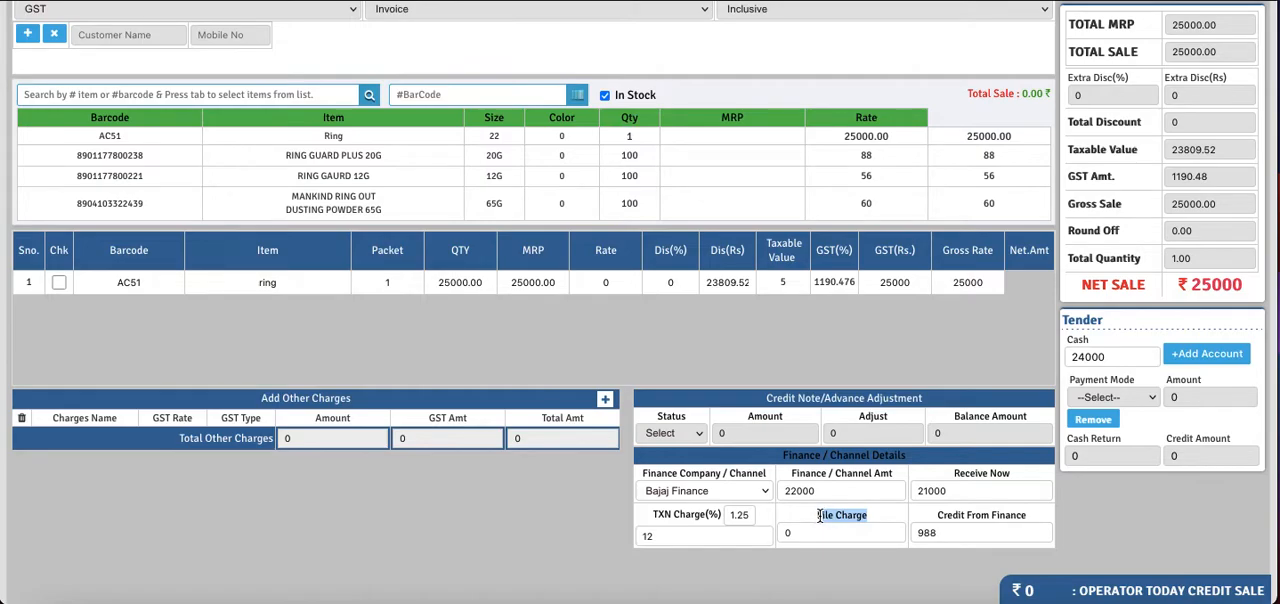
pyautogui.click(800, 531)
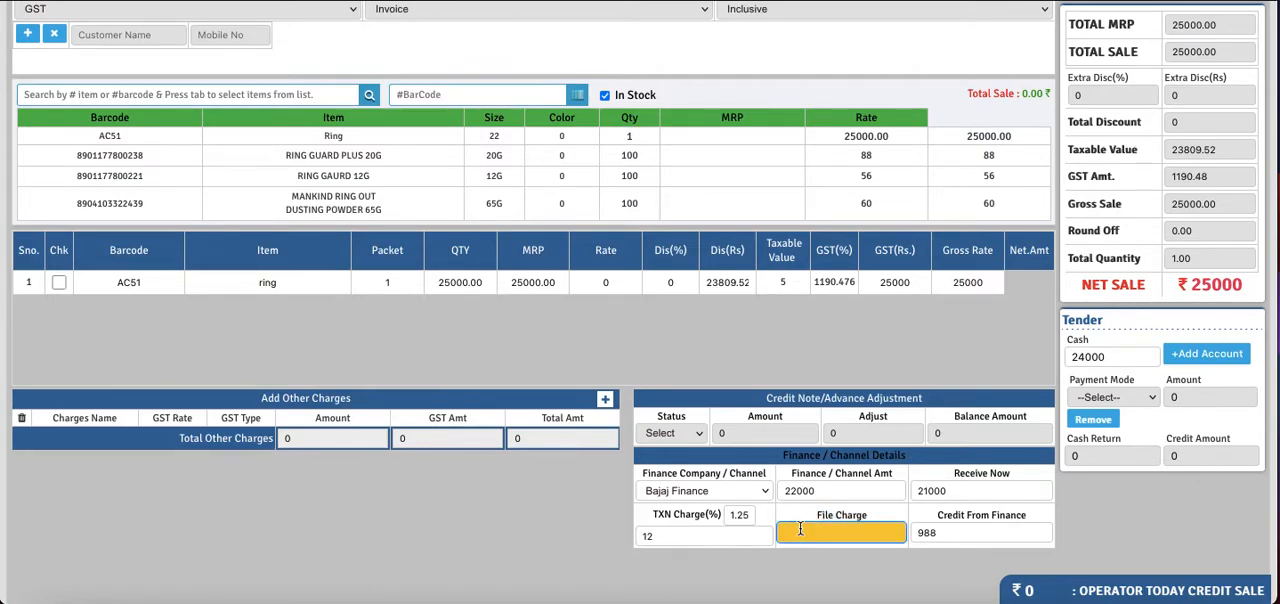
pyautogui.write('400')
pyautogui.click(787, 568)
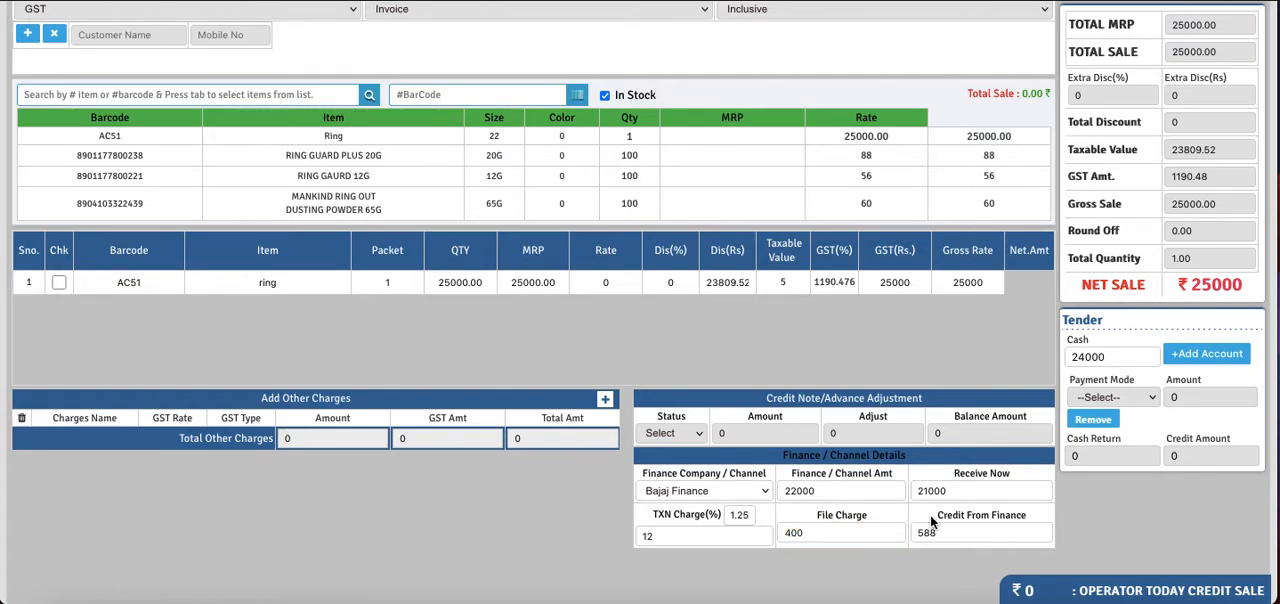
# - Review the Credit From Finance value together with the Cash tender and File Charge amounts
pyautogui.moveTo(937, 517); pyautogui.dragTo(1035, 522)
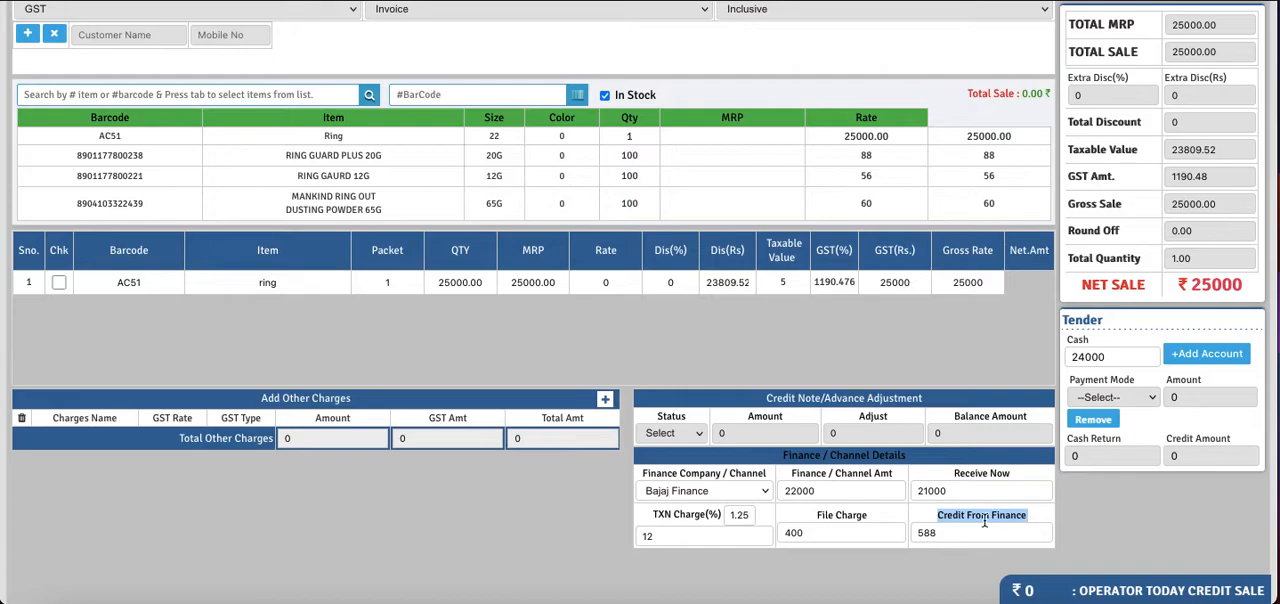
pyautogui.moveTo(937, 535); pyautogui.dragTo(914, 533)
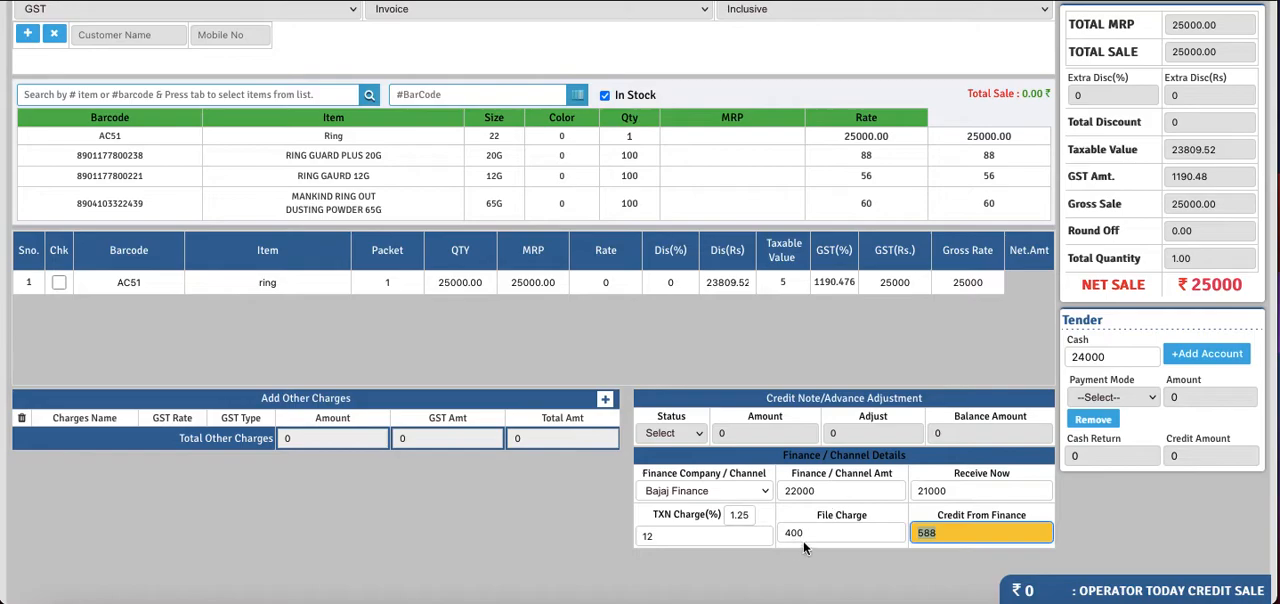
pyautogui.click(948, 535)
pyautogui.click(1112, 356)
pyautogui.click(1112, 357)
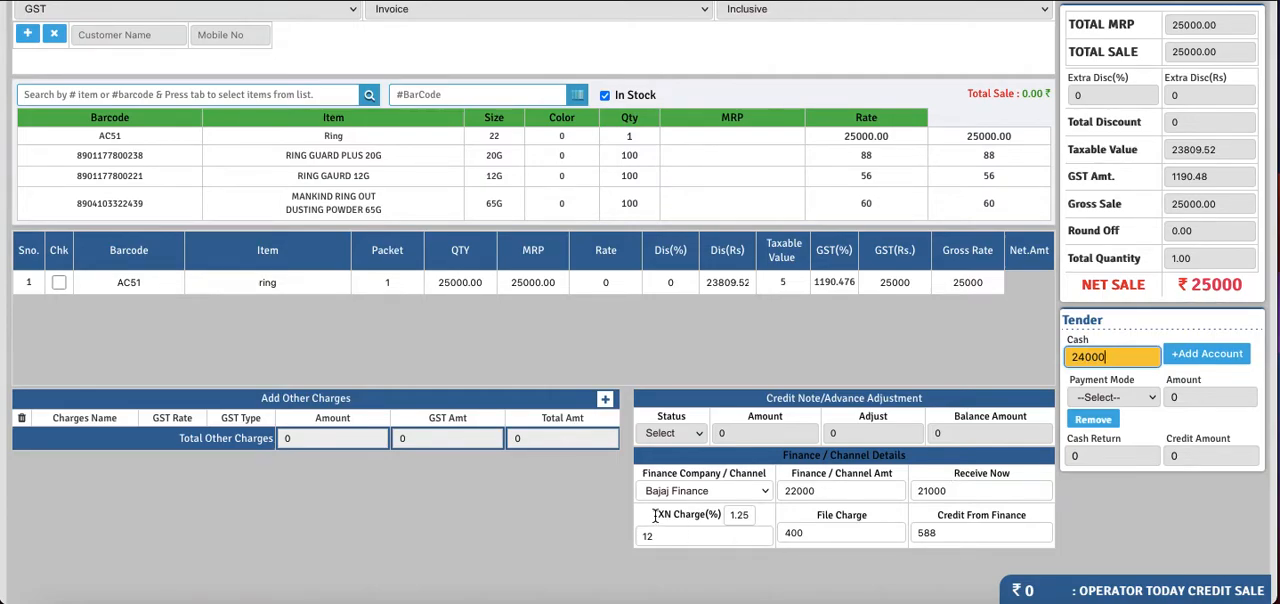
pyautogui.click(831, 530)
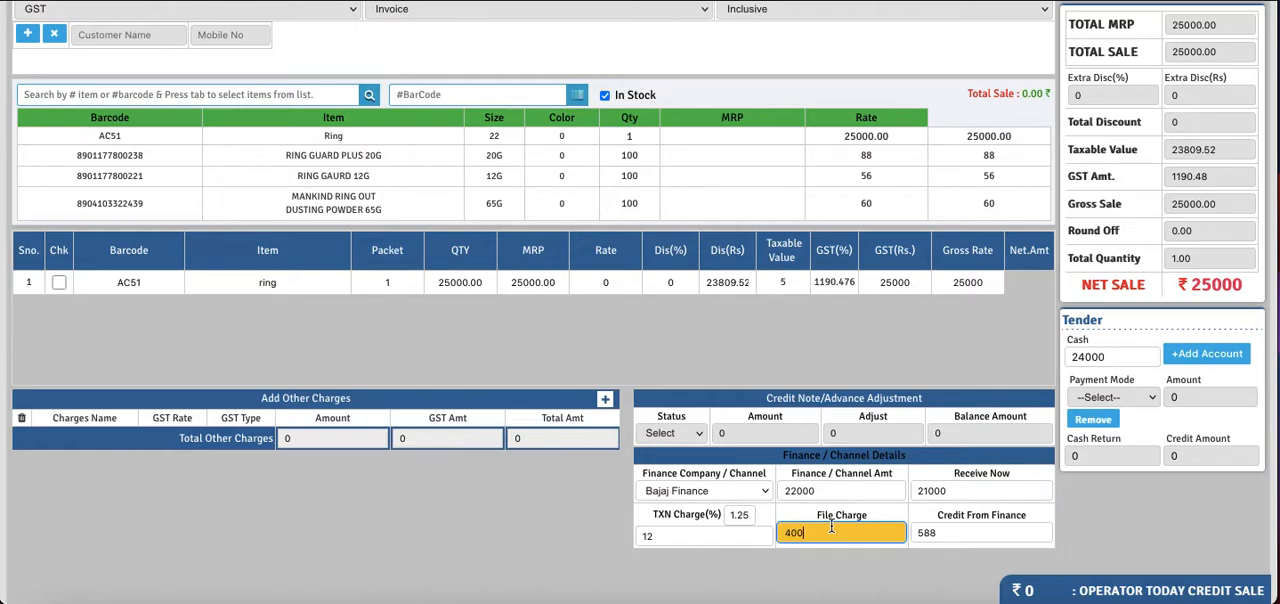
pyautogui.moveTo(941, 533); pyautogui.dragTo(916, 532)
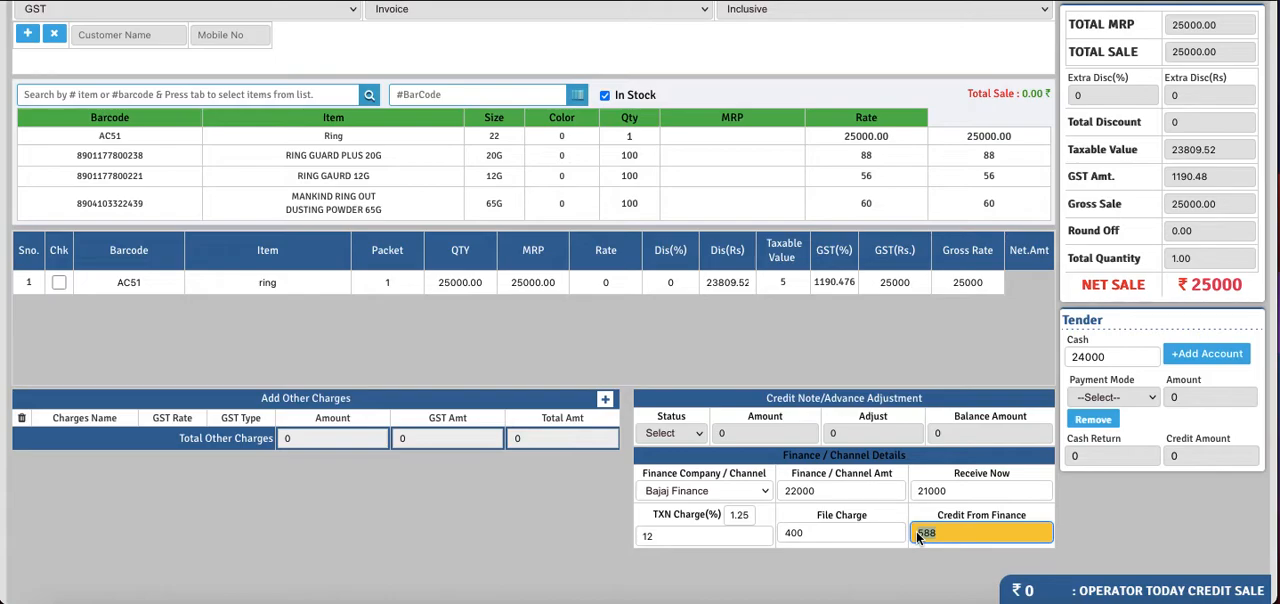
# - Assign the existing customer to the ring sale by looking up the customer's name
pyautogui.click(837, 365)
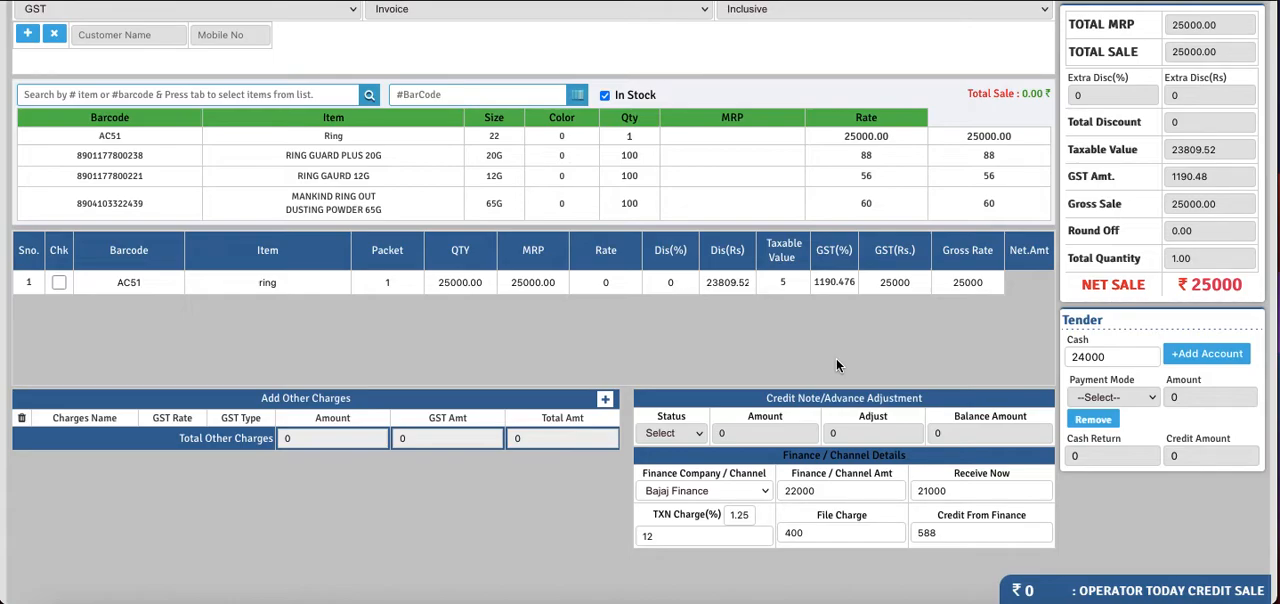
pyautogui.scroll(2, 837, 363)
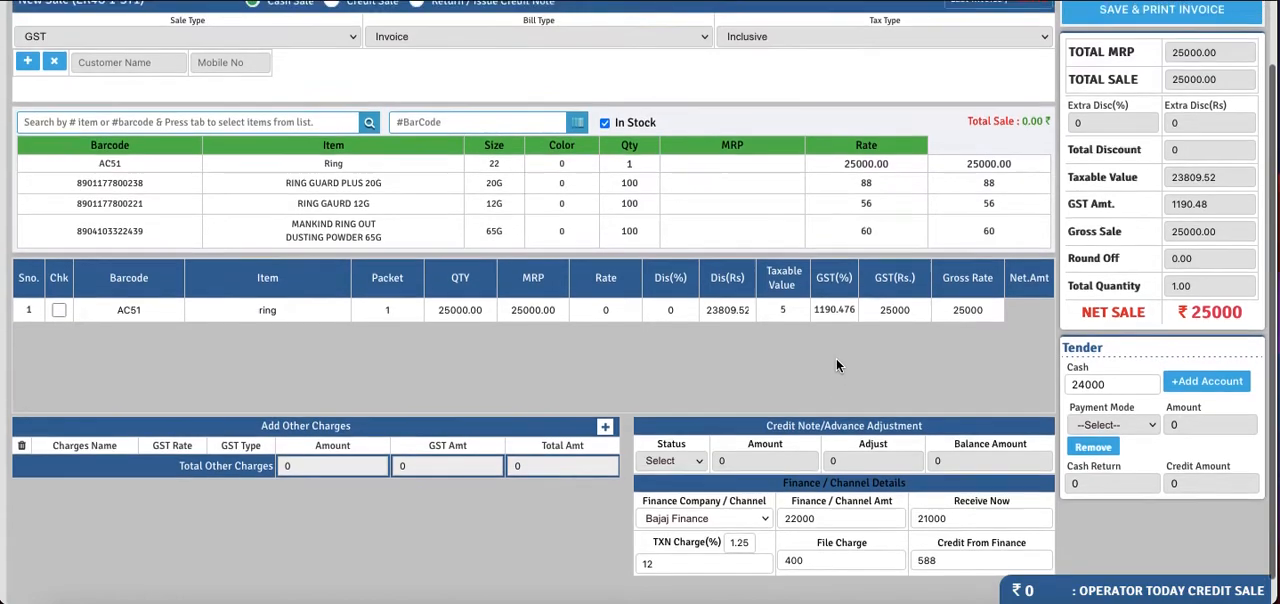
pyautogui.scroll(3, 664, 428)
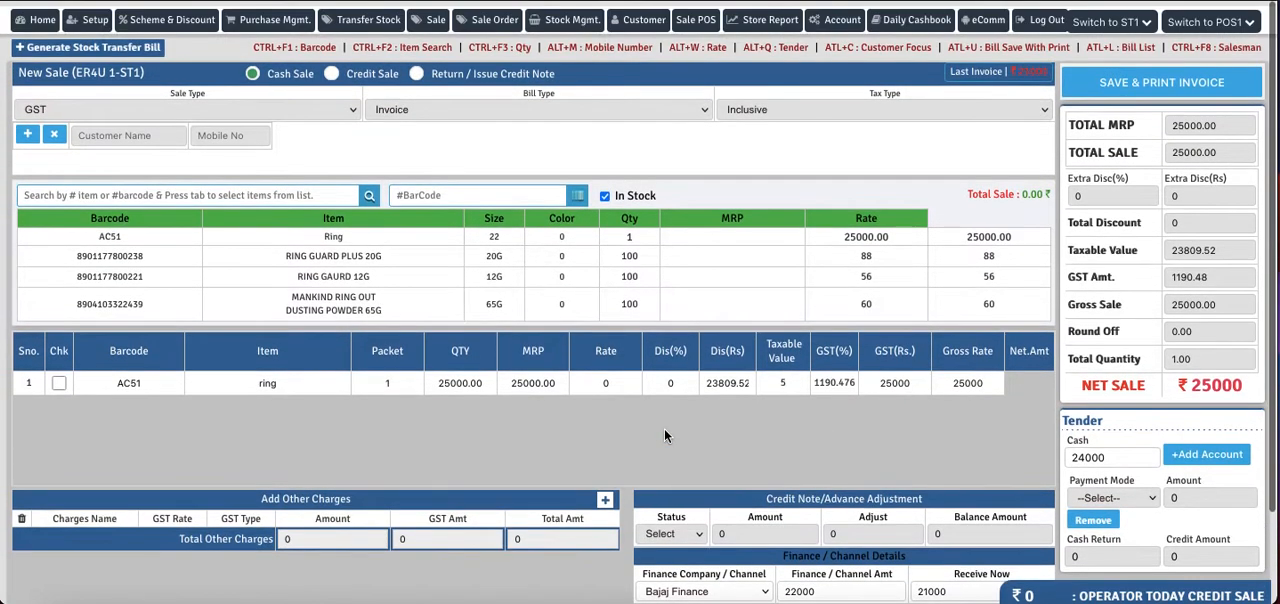
pyautogui.click(147, 130)
pyautogui.write('fai')
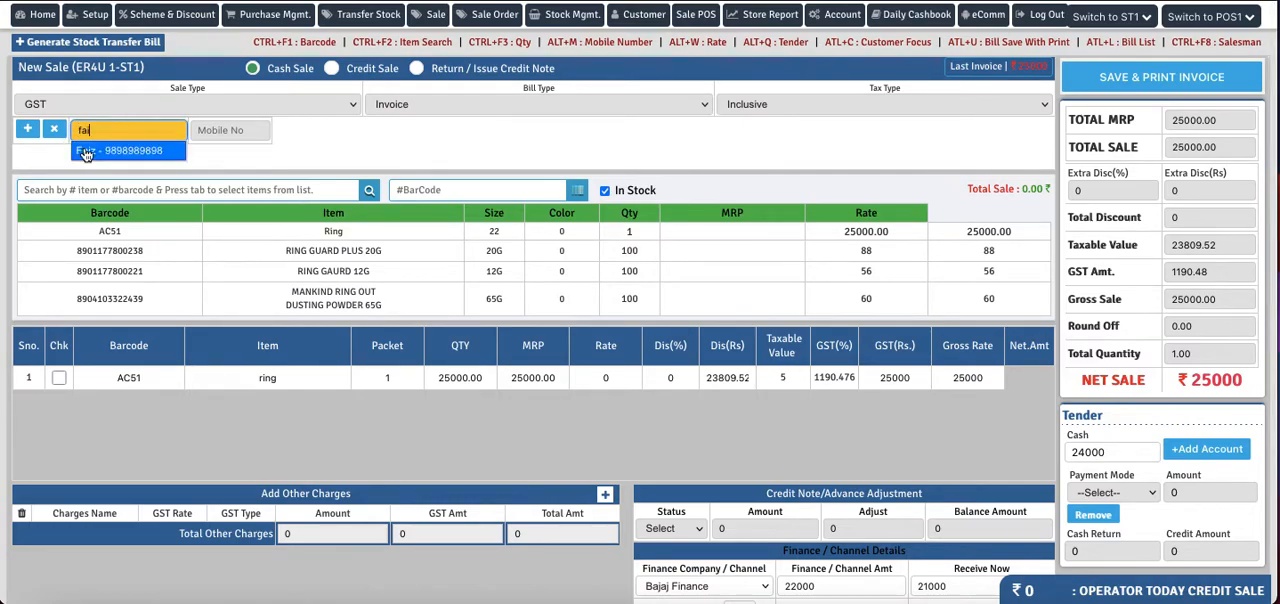
pyautogui.click(86, 151)
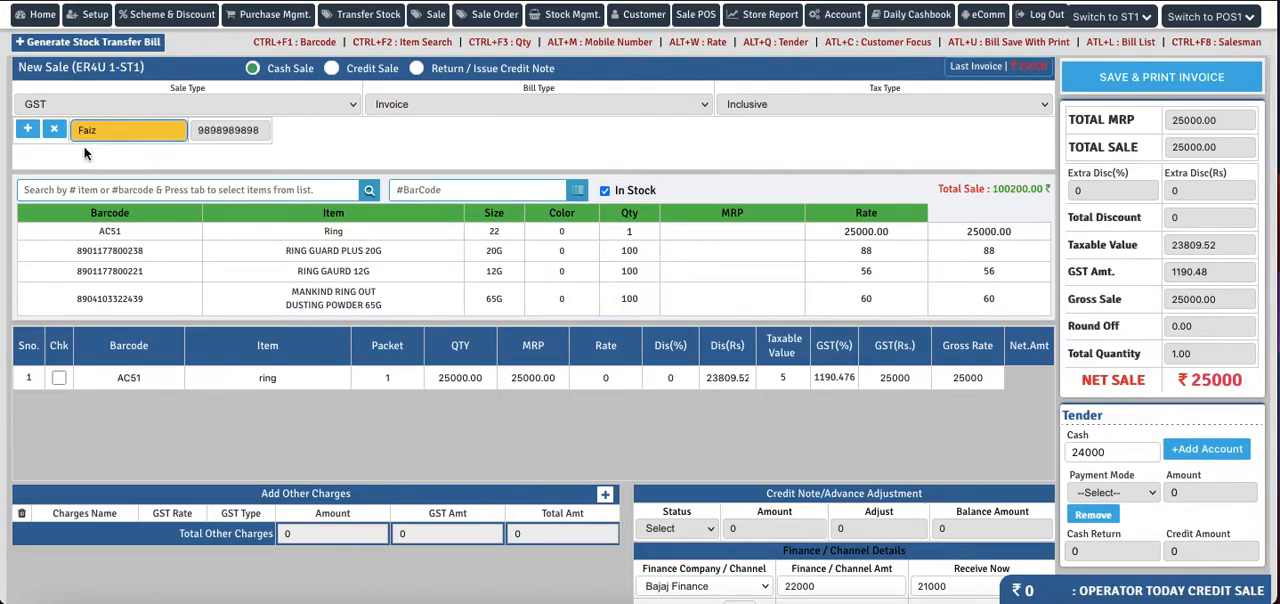
# - Save the ring sale invoice with confirmation and dismiss its print preview without printing
pyautogui.click(1126, 82)
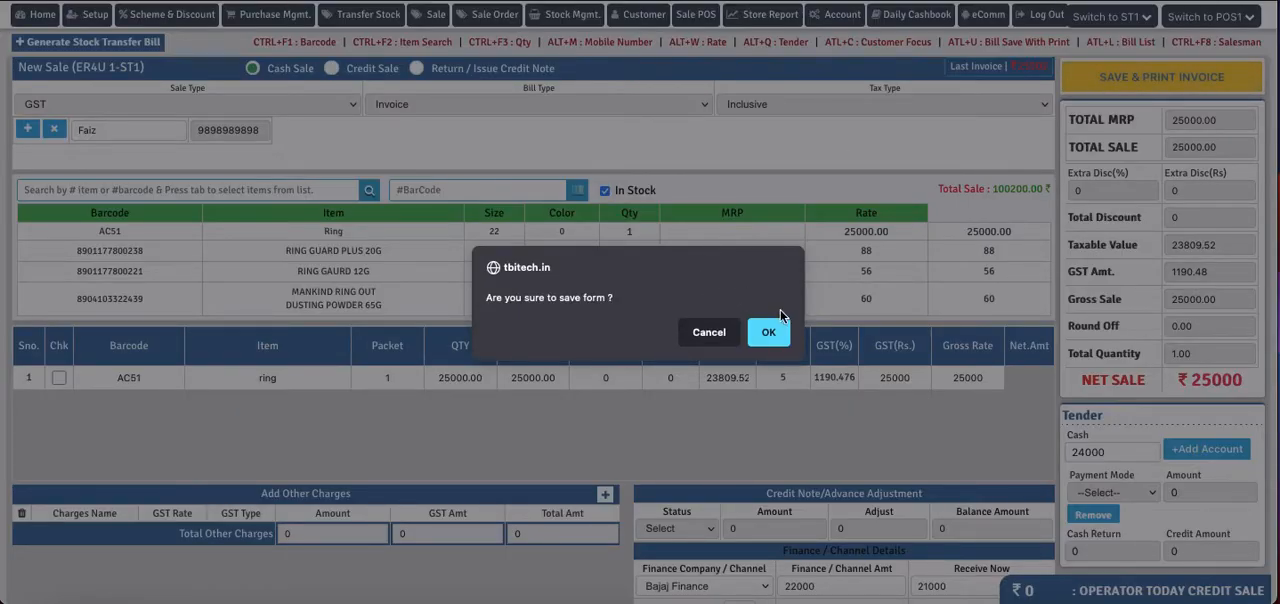
pyautogui.click(769, 333)
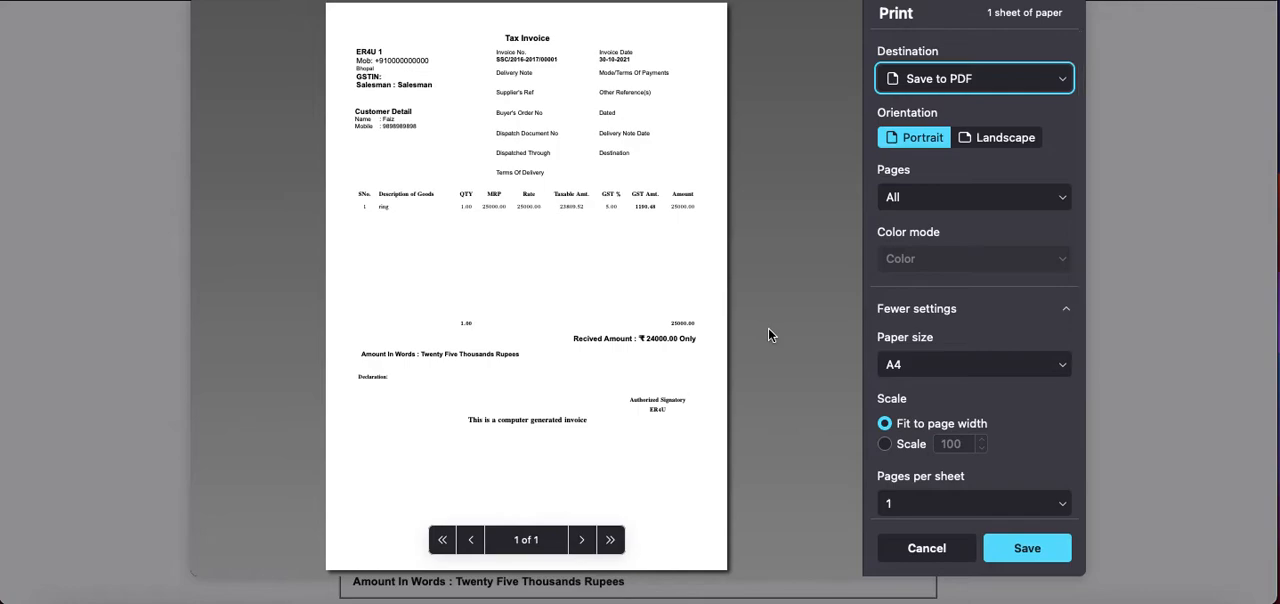
pyautogui.click(915, 548)
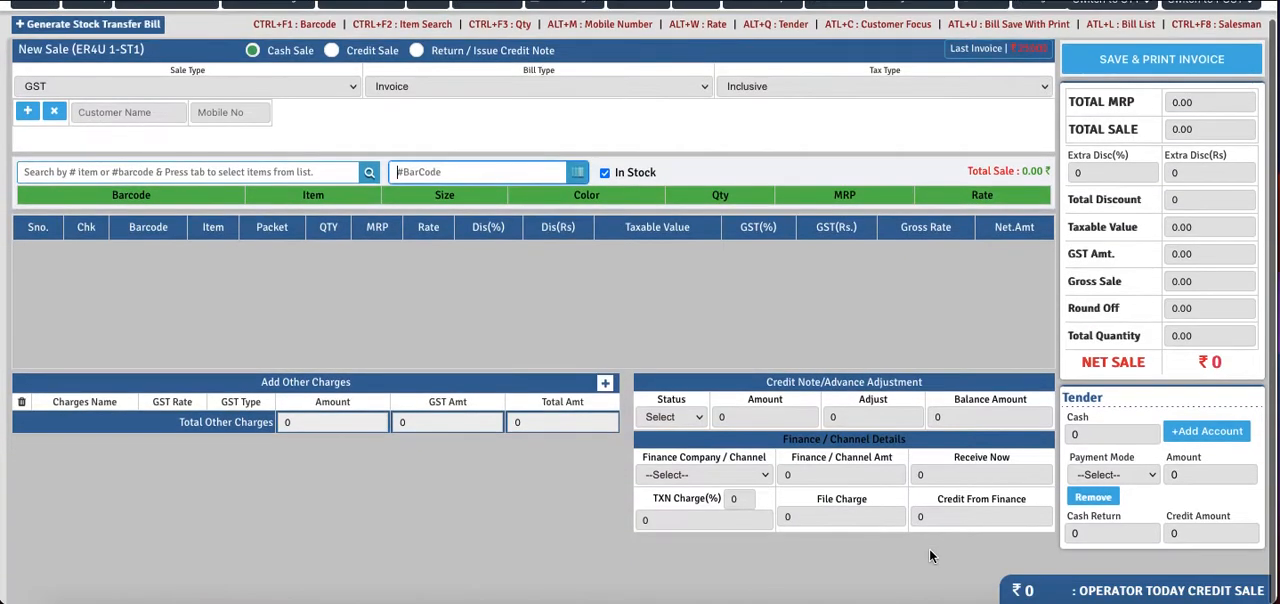
pyautogui.scroll(1, 735, 340)
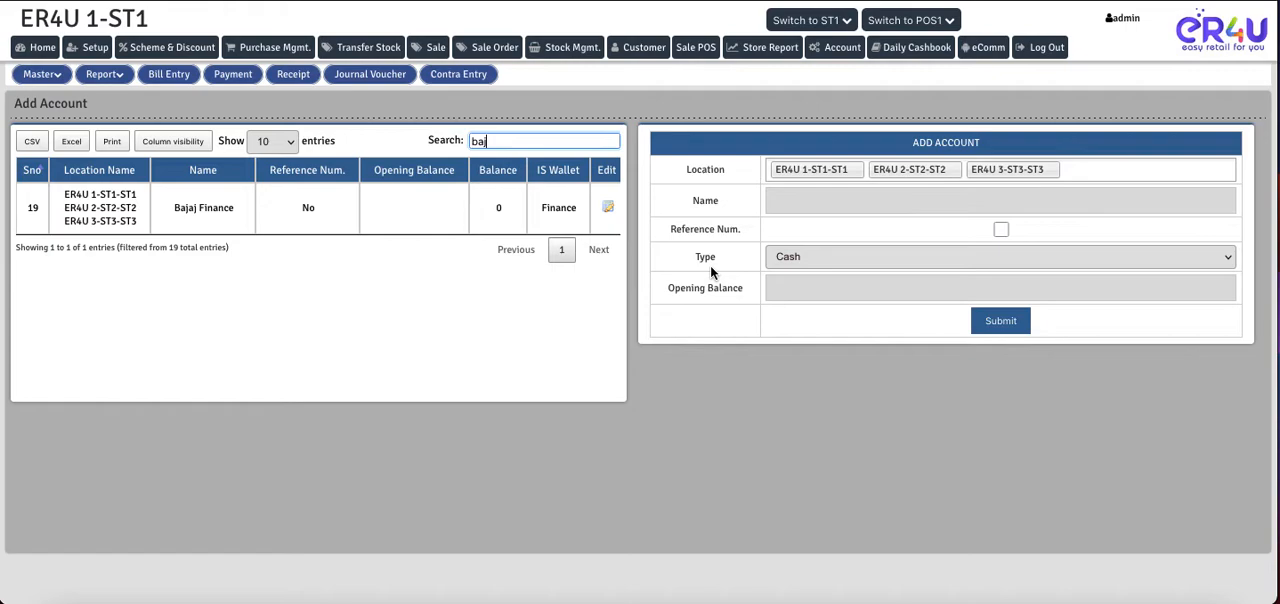
# - Open a new contra entry, choose Bajaj Finance as the debit ledger and check its closing balance
pyautogui.click(475, 84)
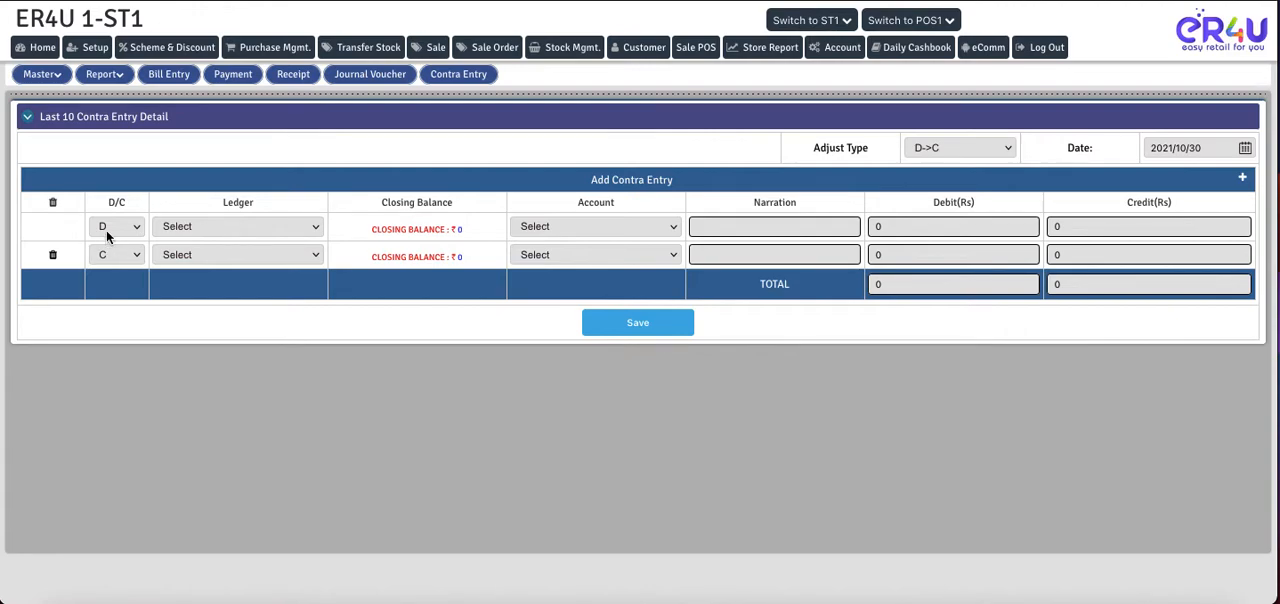
pyautogui.moveTo(682, 185); pyautogui.dragTo(590, 180)
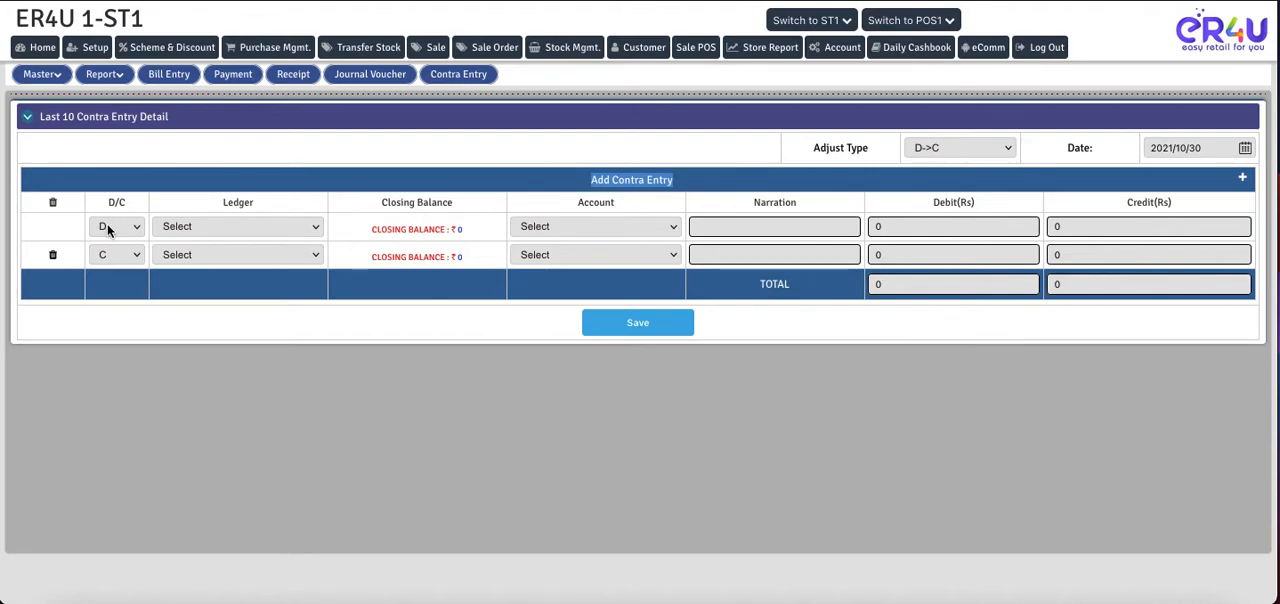
pyautogui.click(237, 227)
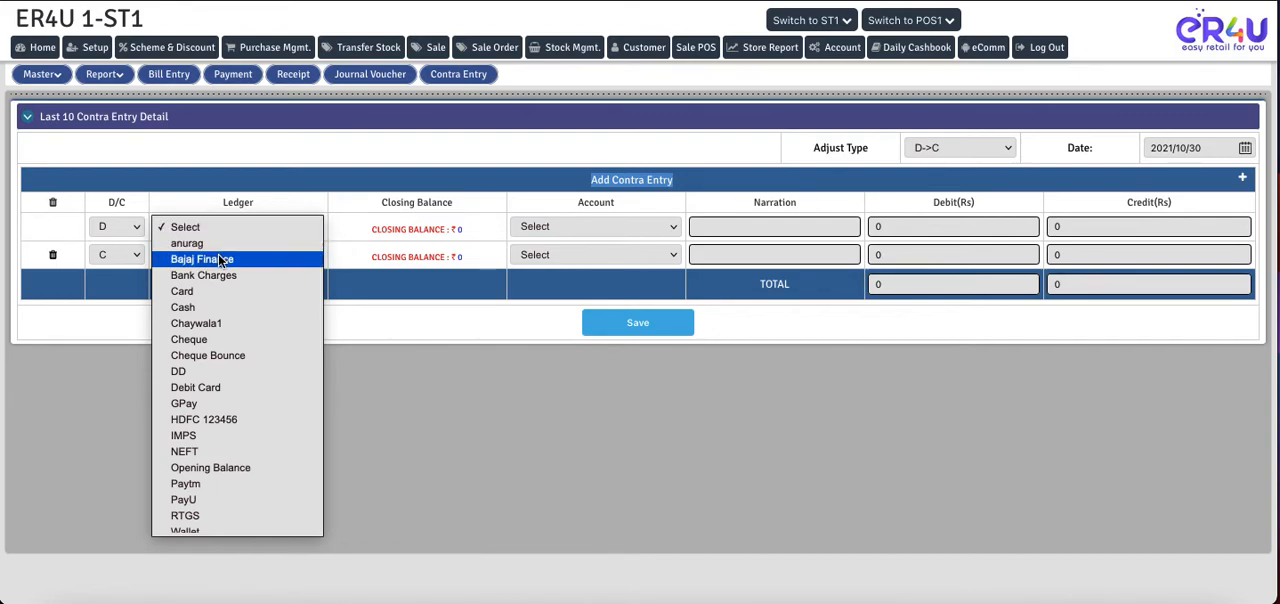
pyautogui.click(219, 259)
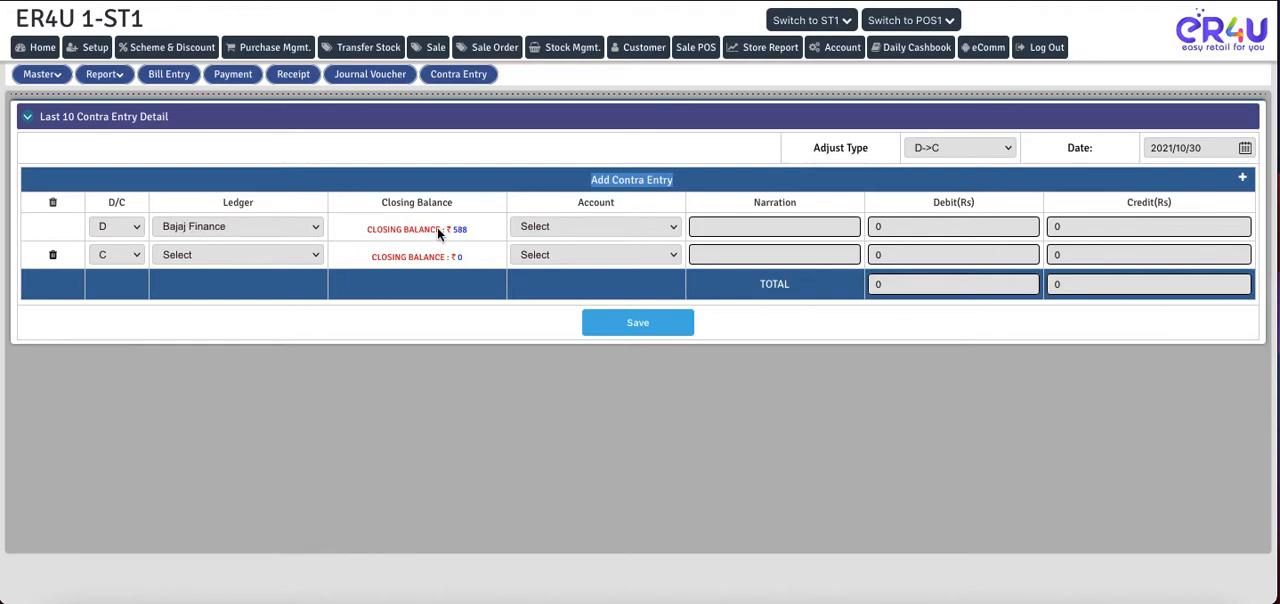
pyautogui.moveTo(468, 234); pyautogui.dragTo(451, 233)
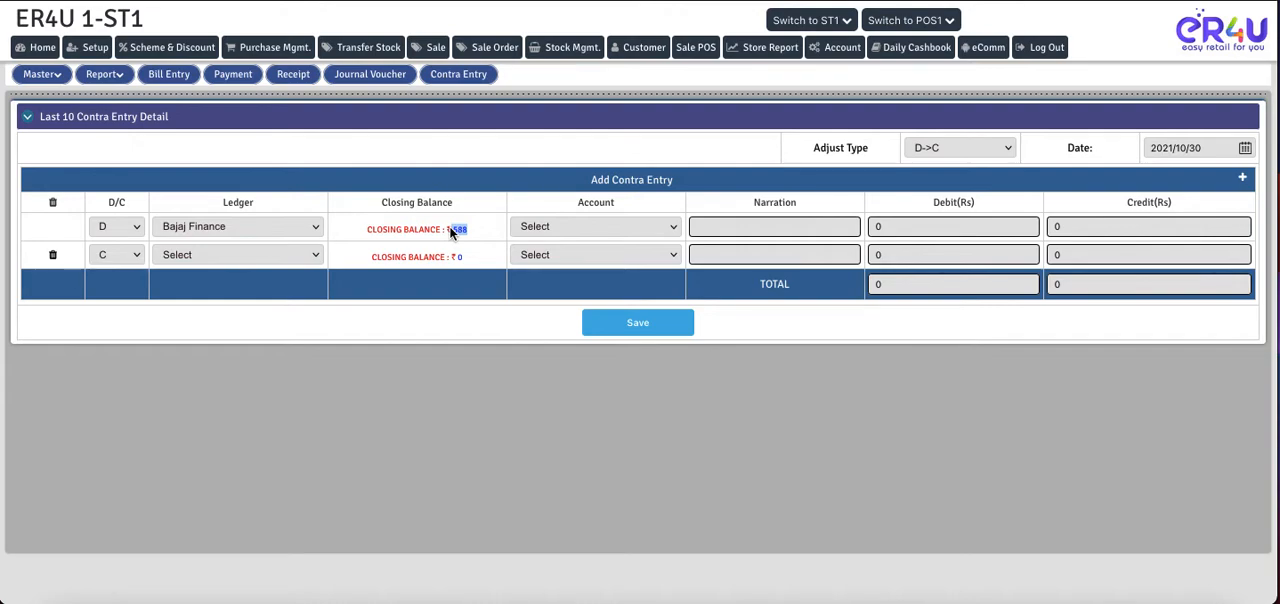
# - Set the Bajaj Finance debit row's account to Bank Deposit->Bank Deposit and its debit amount to 588
pyautogui.click(568, 226)
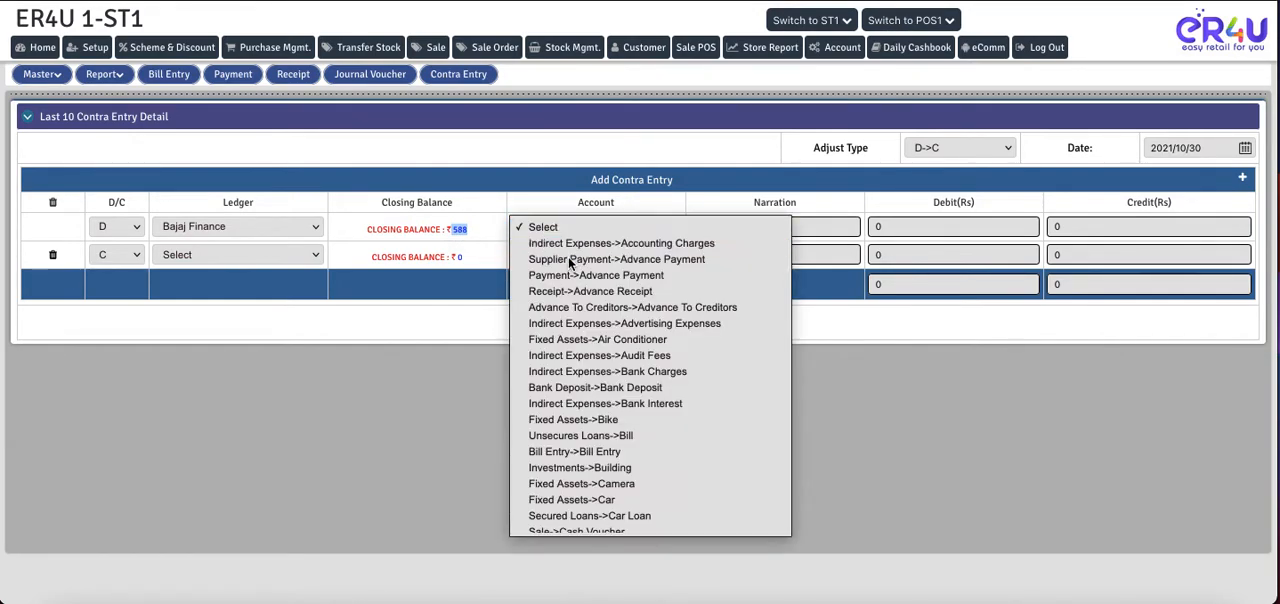
pyautogui.click(582, 389)
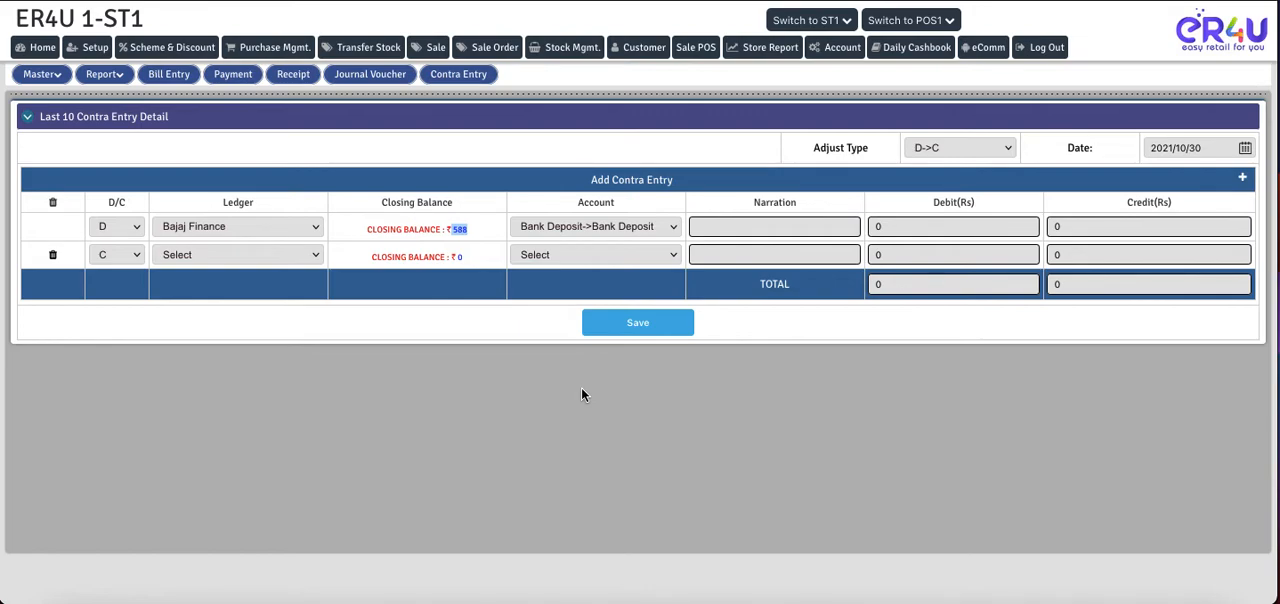
pyautogui.click(911, 229)
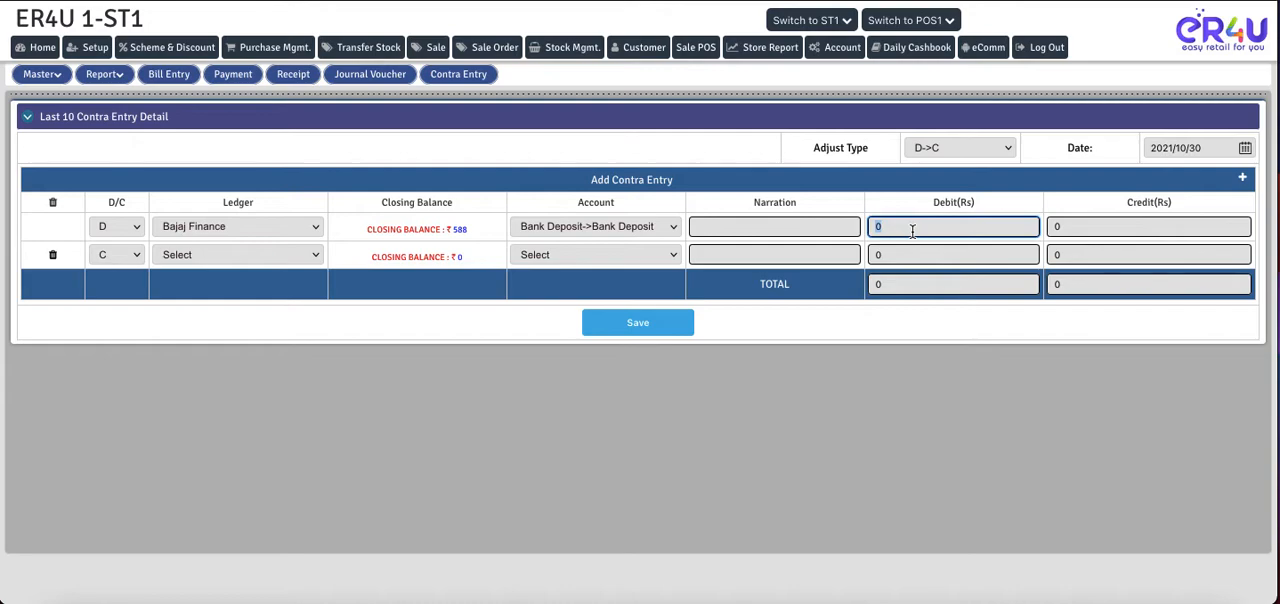
pyautogui.write('588')
pyautogui.click(822, 333)
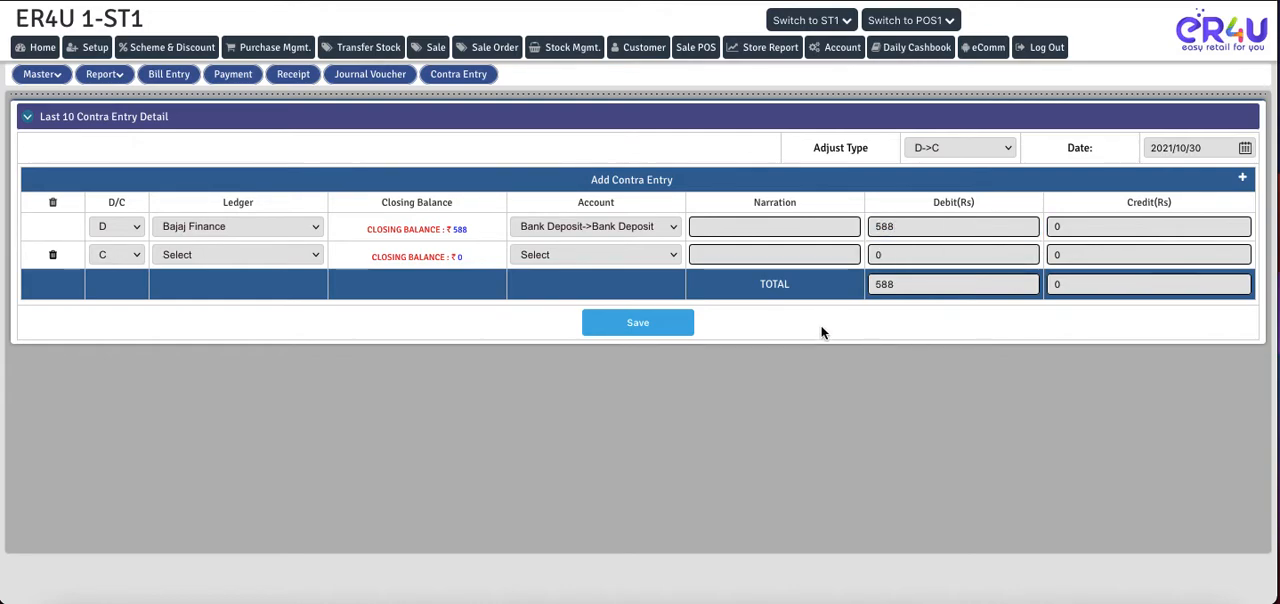
pyautogui.moveTo(905, 287); pyautogui.dragTo(871, 288)
pyautogui.click(842, 325)
# - Choose the HDFC bank ledger for the credit row and set its account to Receipt->Receipt
pyautogui.click(256, 261)
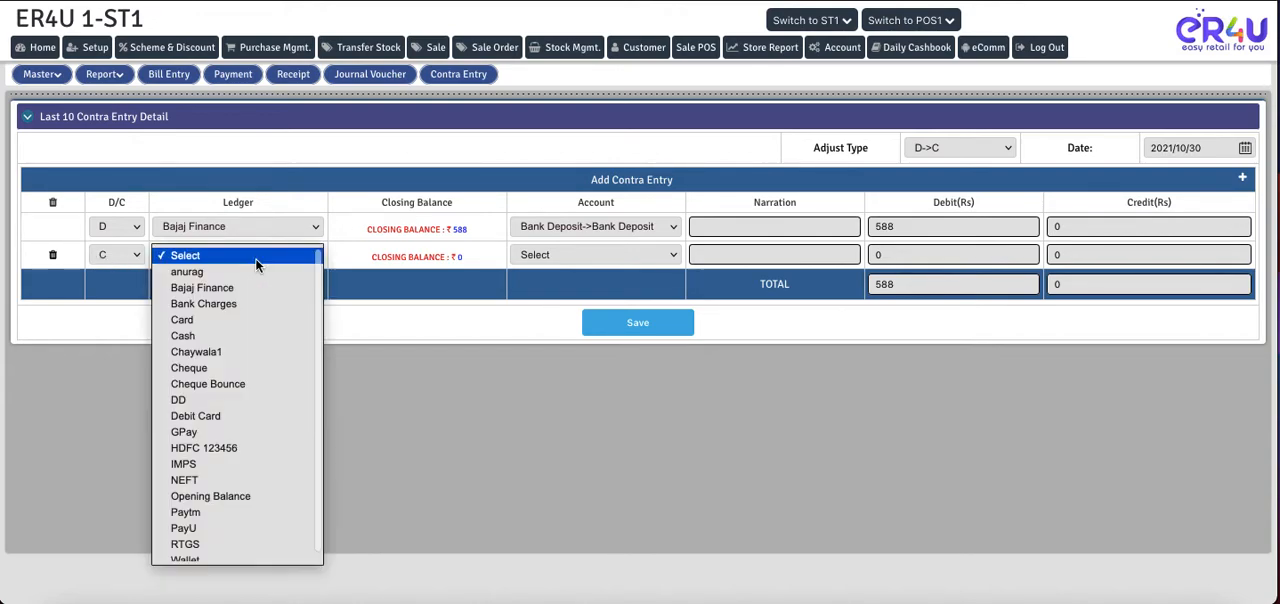
pyautogui.click(217, 447)
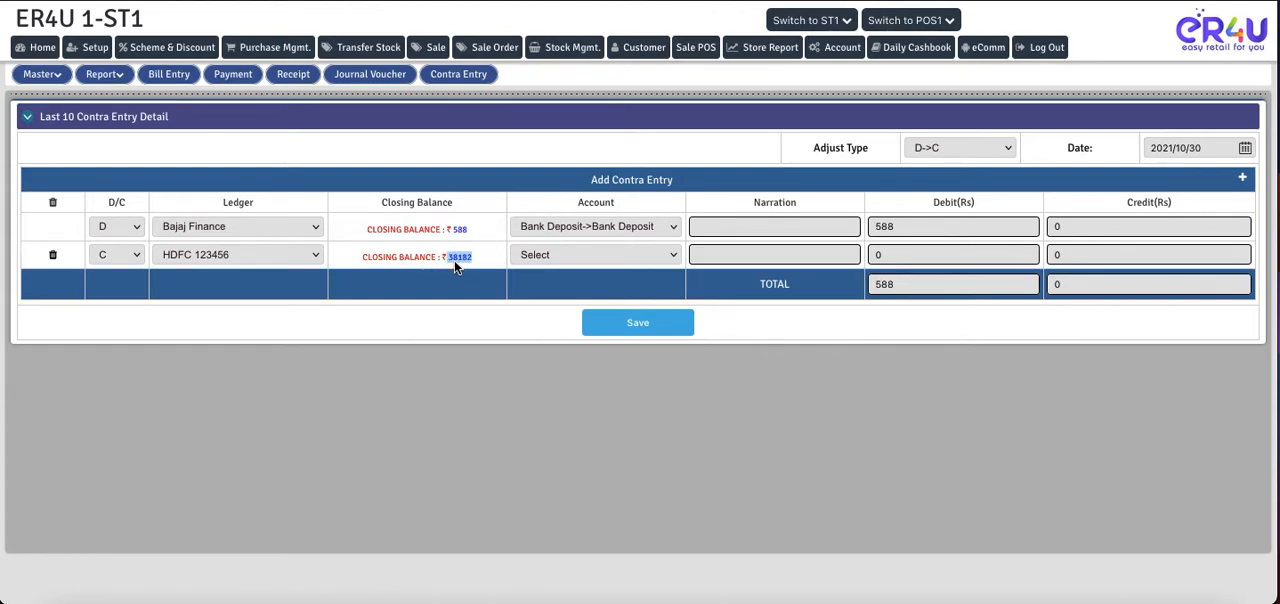
pyautogui.click(572, 256)
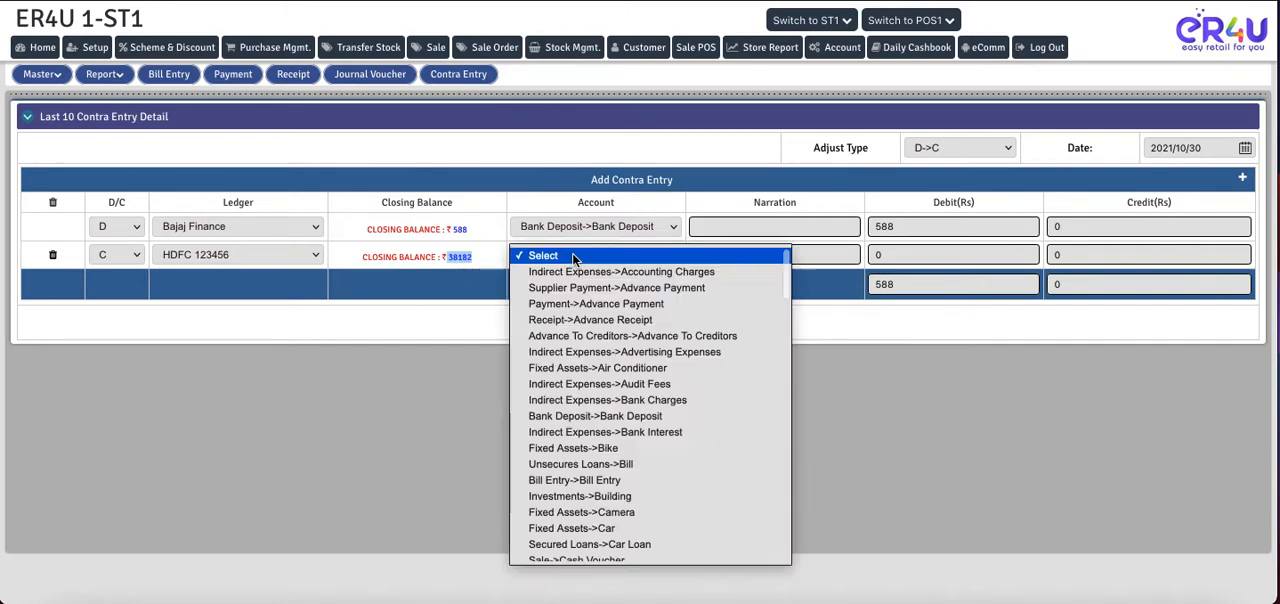
pyautogui.scroll(-2, 606, 485)
pyautogui.scroll(-4, 606, 485)
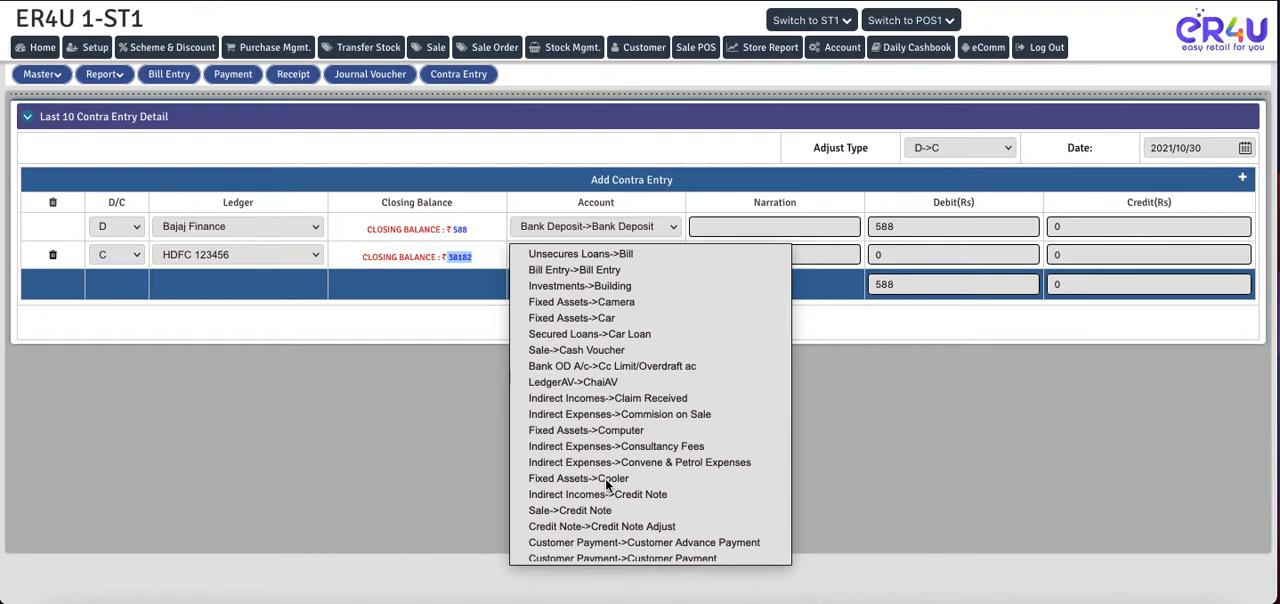
pyautogui.scroll(-3, 606, 485)
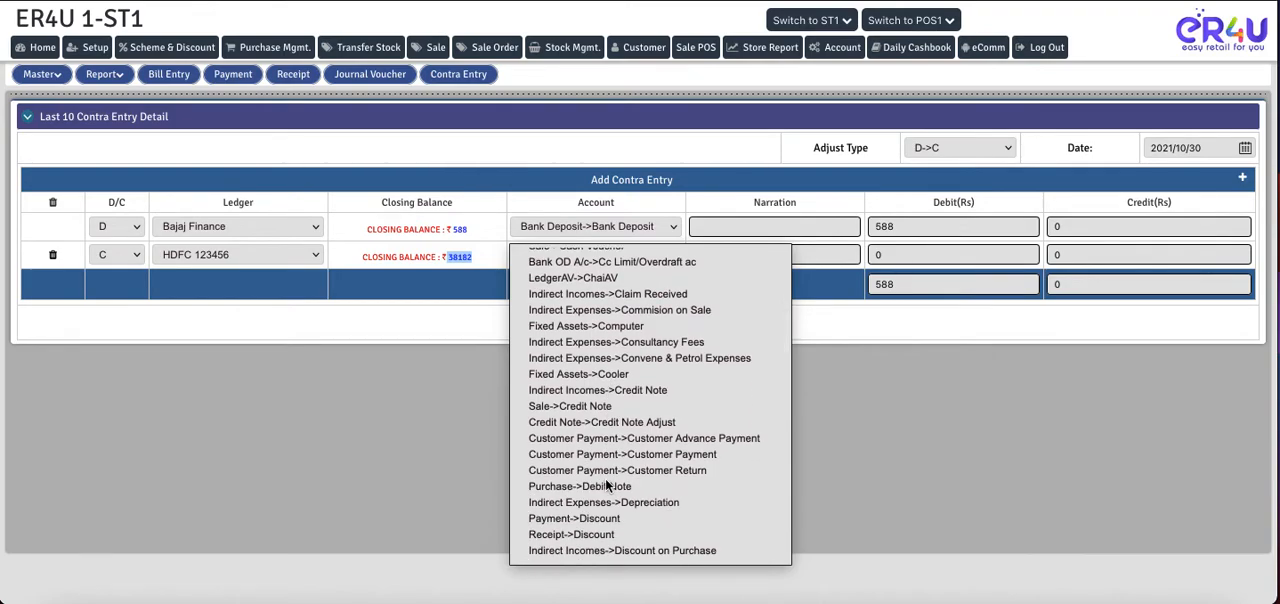
pyautogui.scroll(-3, 606, 485)
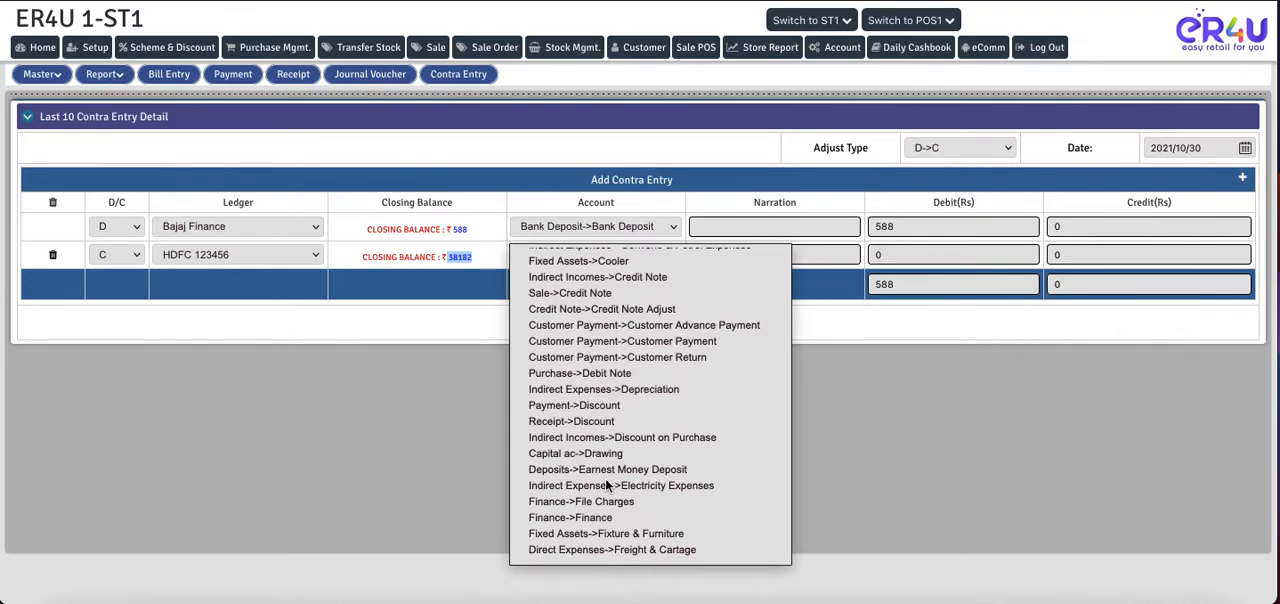
pyautogui.scroll(-4, 606, 485)
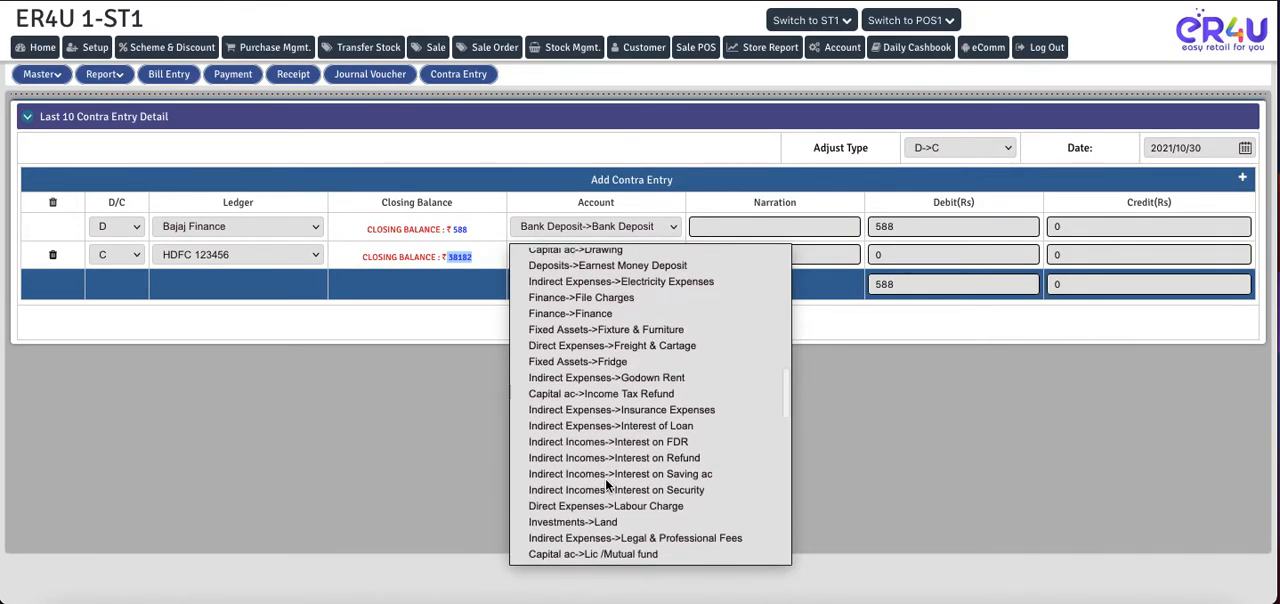
pyautogui.scroll(-1, 606, 485)
pyautogui.scroll(-2, 606, 485)
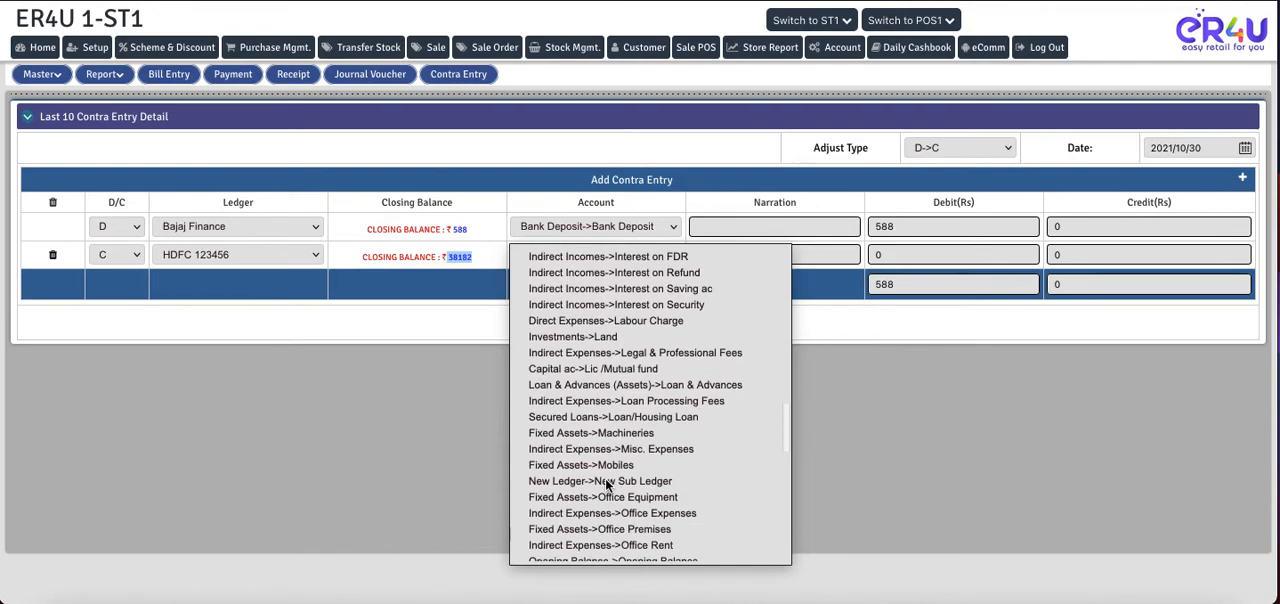
pyautogui.scroll(-2, 576, 470)
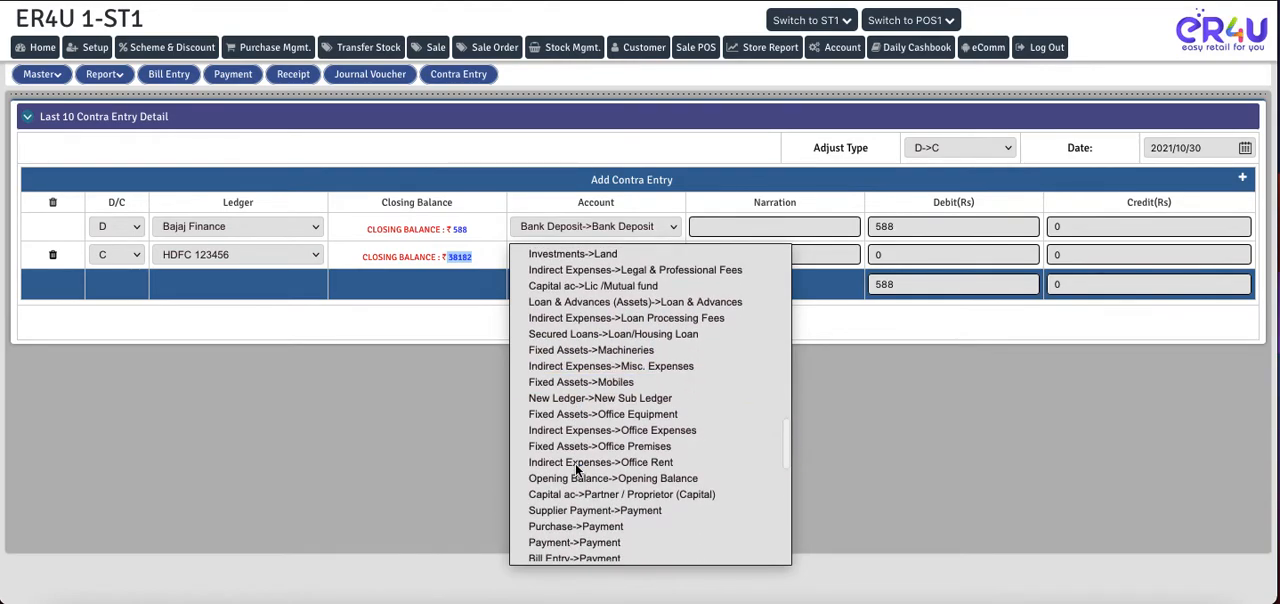
pyautogui.scroll(-2, 576, 470)
pyautogui.scroll(-2, 576, 470)
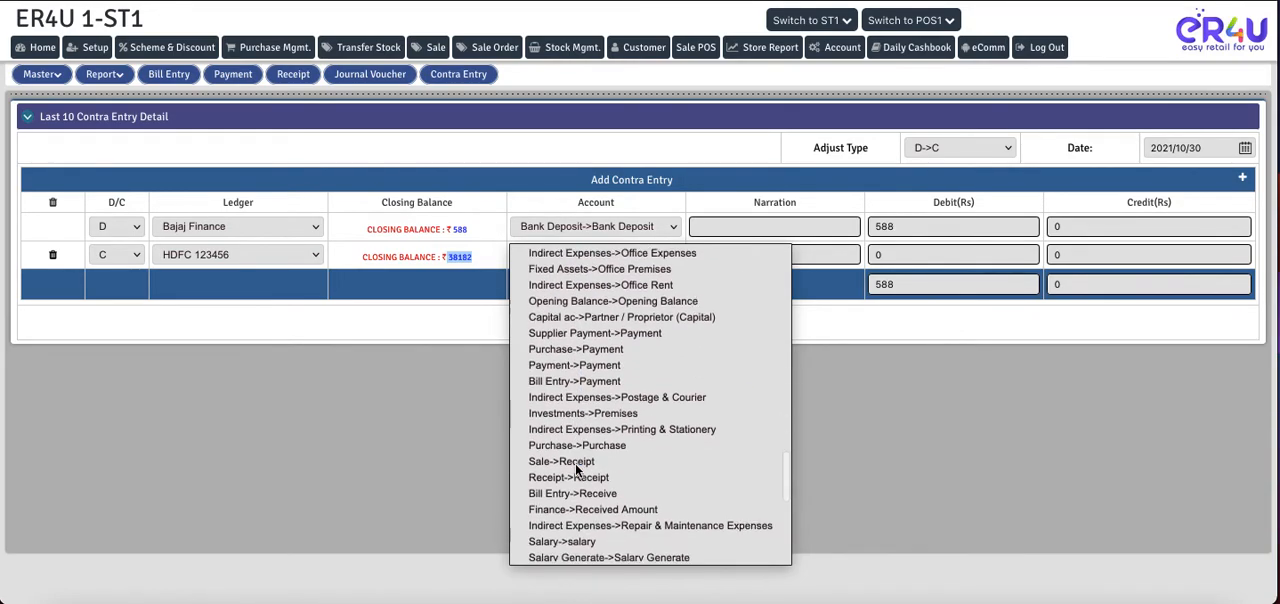
pyautogui.scroll(-1, 576, 470)
pyautogui.scroll(-1, 578, 468)
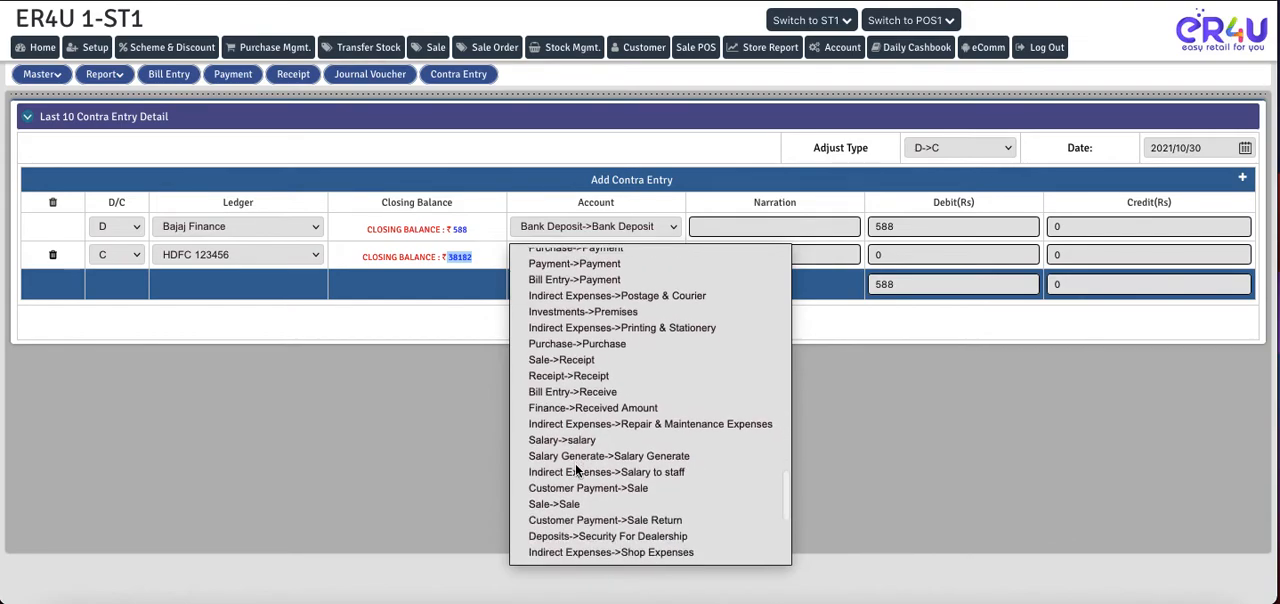
pyautogui.click(562, 376)
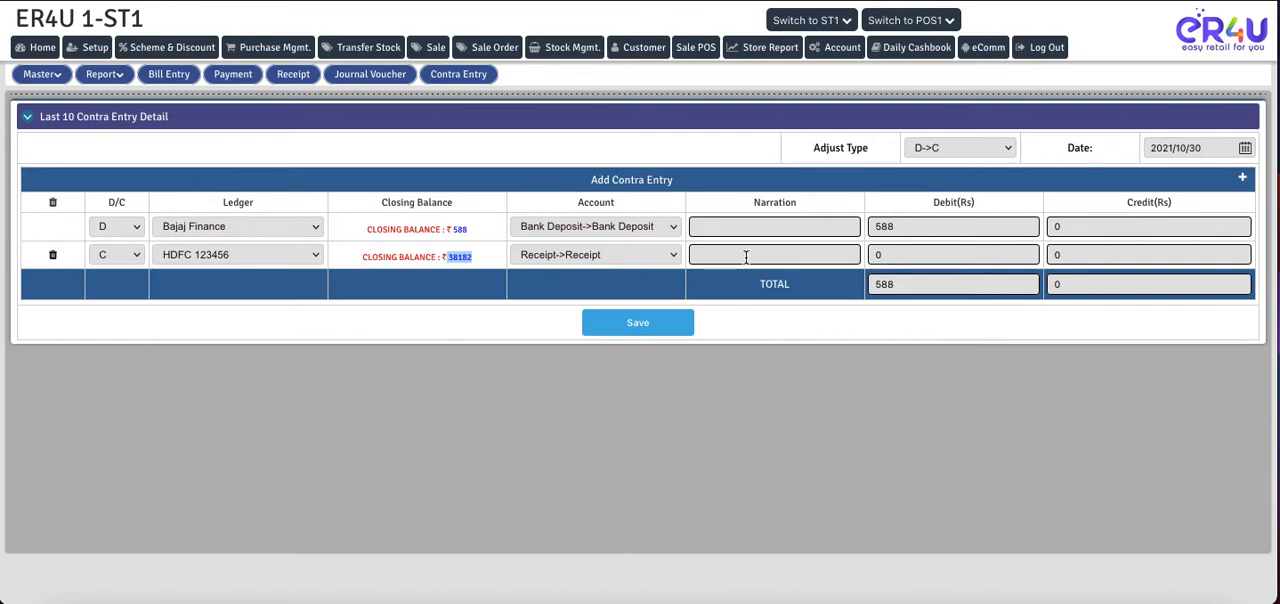
# - Set the HDFC row's credit amount to 588 and save the contra entry with confirmation
pyautogui.click(1093, 250)
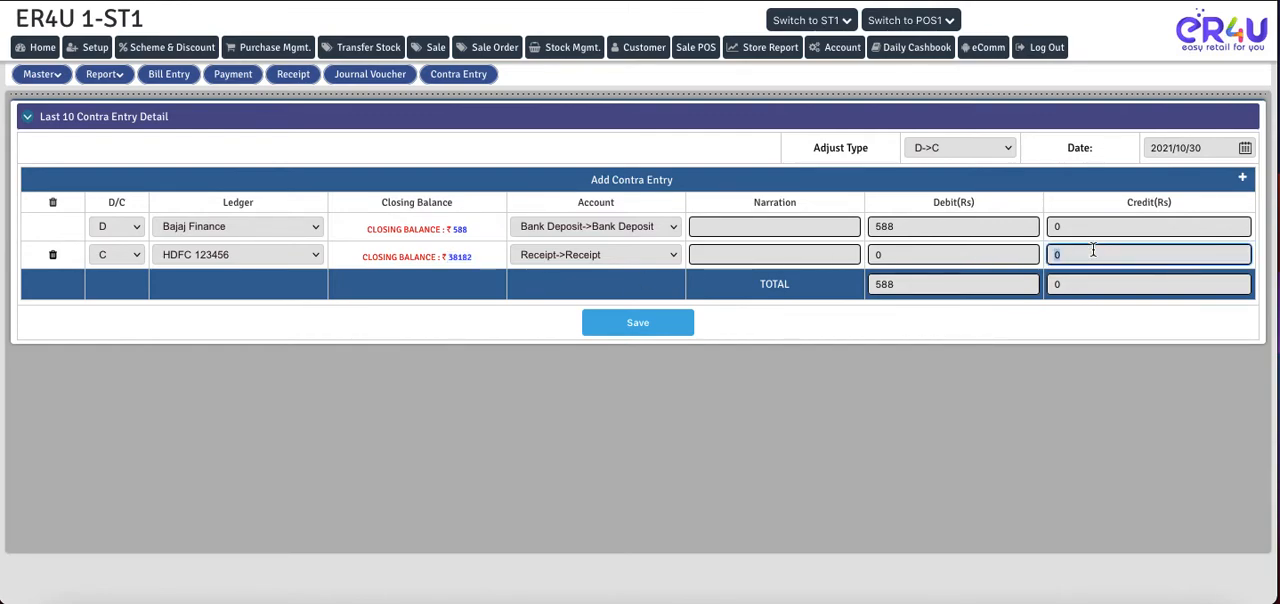
pyautogui.write('588')
pyautogui.click(965, 333)
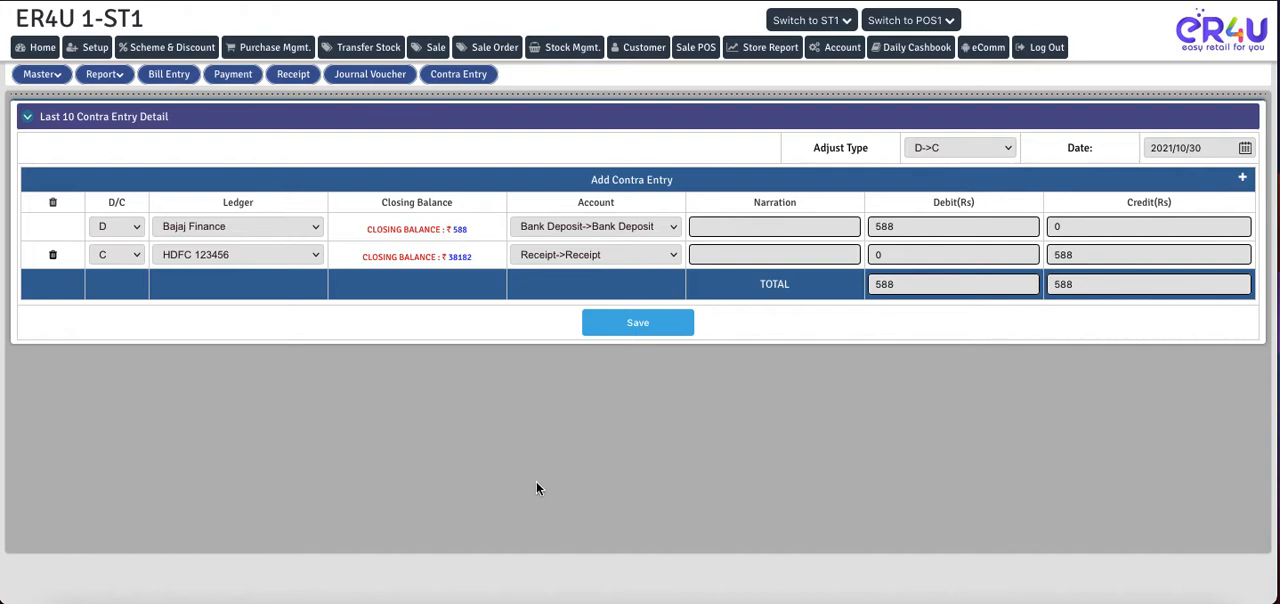
pyautogui.click(641, 326)
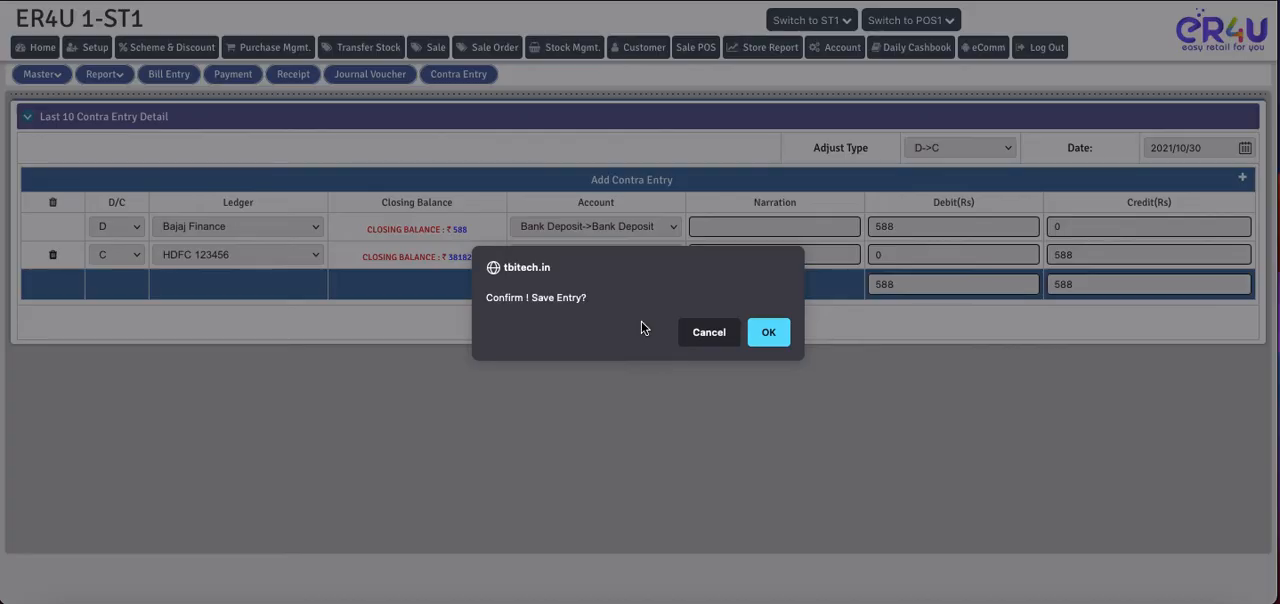
pyautogui.click(768, 336)
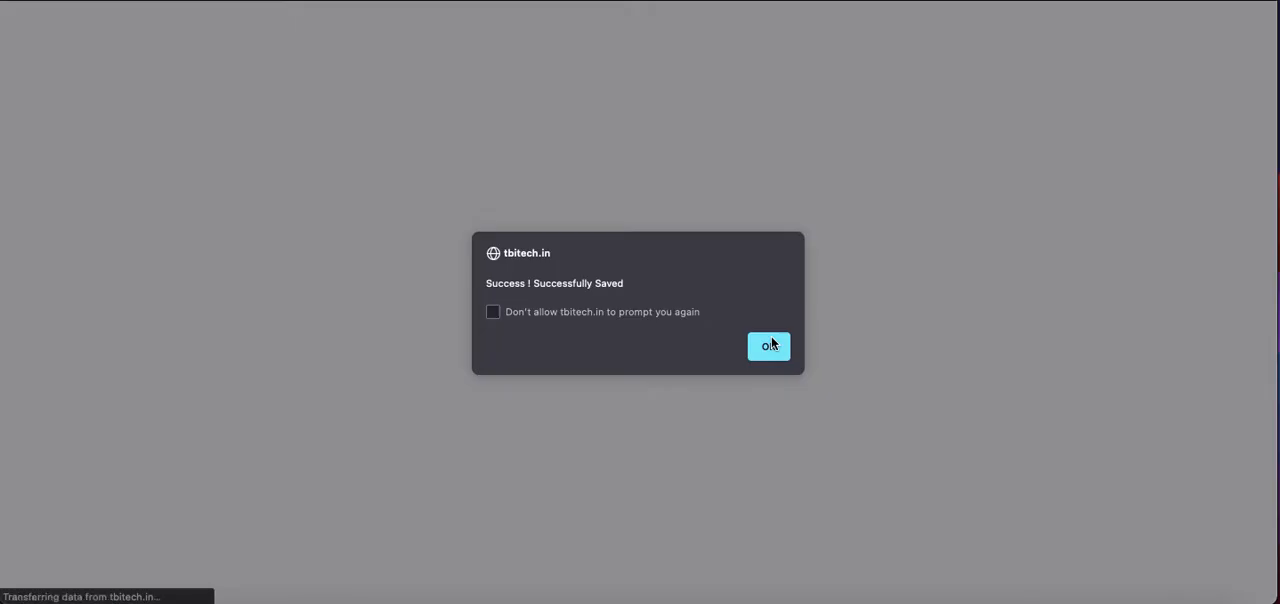
pyautogui.click(759, 353)
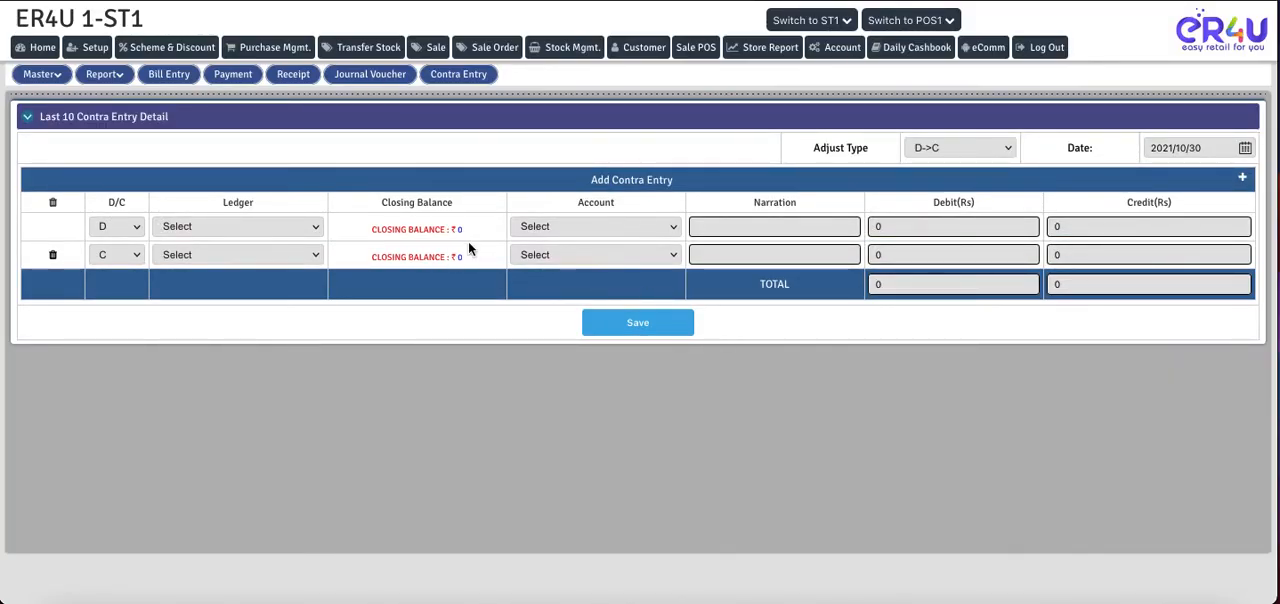
# - Select Bajaj Finance as the debit ledger and the HDFC bank as the credit ledger to check both closing balances
pyautogui.click(224, 228)
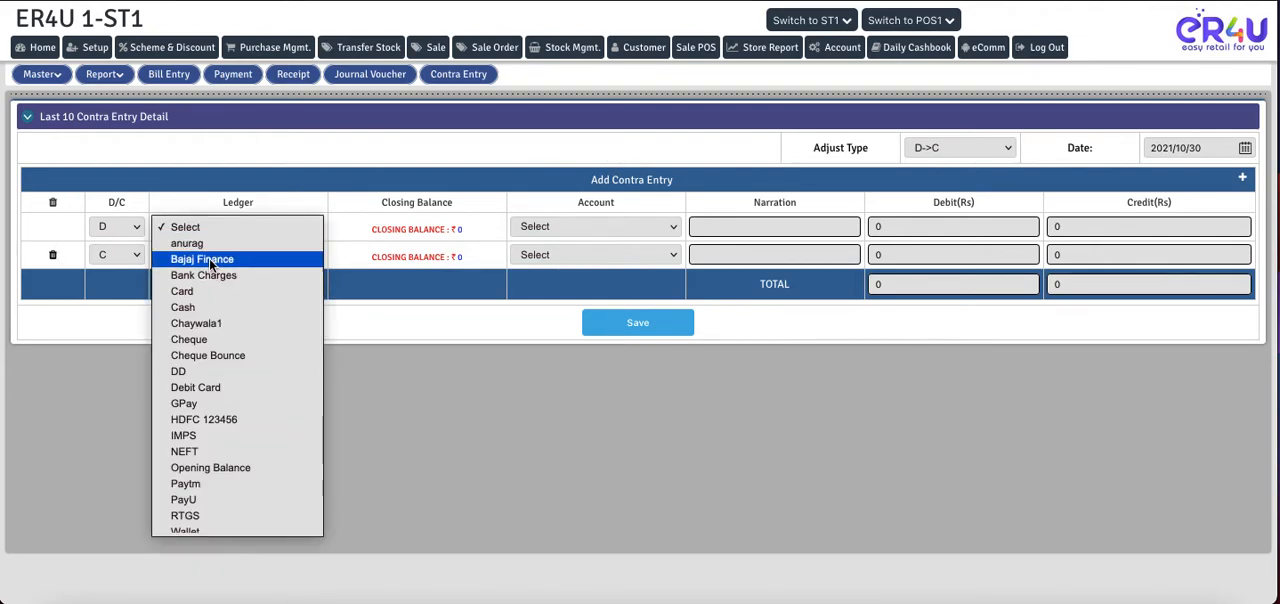
pyautogui.click(209, 259)
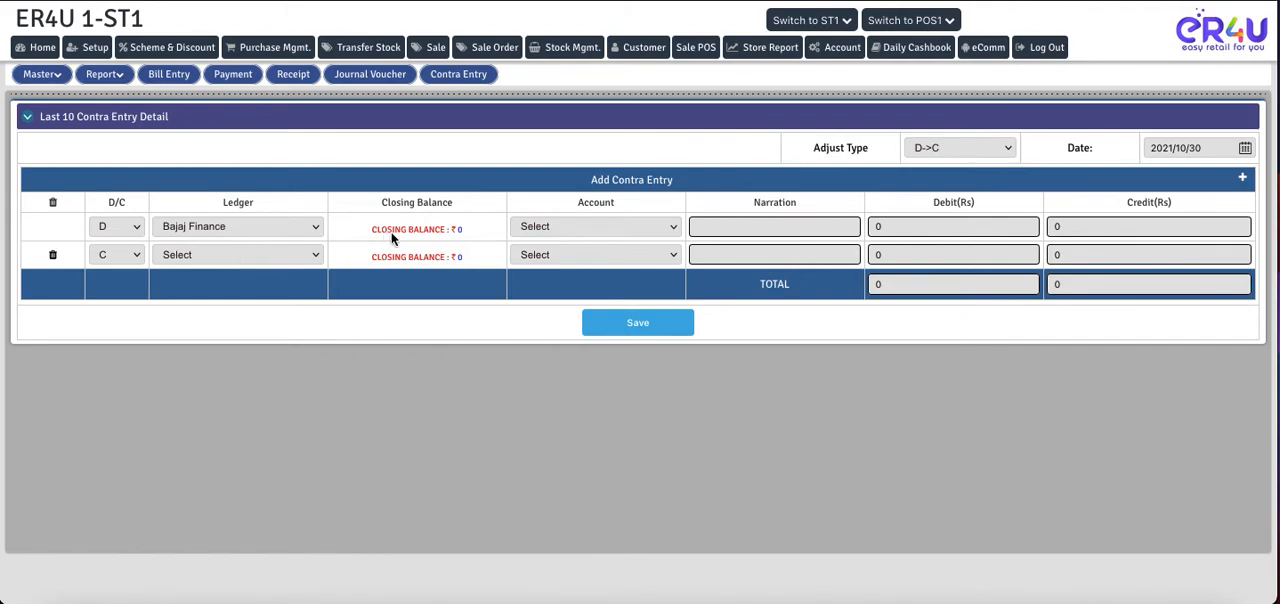
pyautogui.doubleClick(456, 230)
pyautogui.click(227, 254)
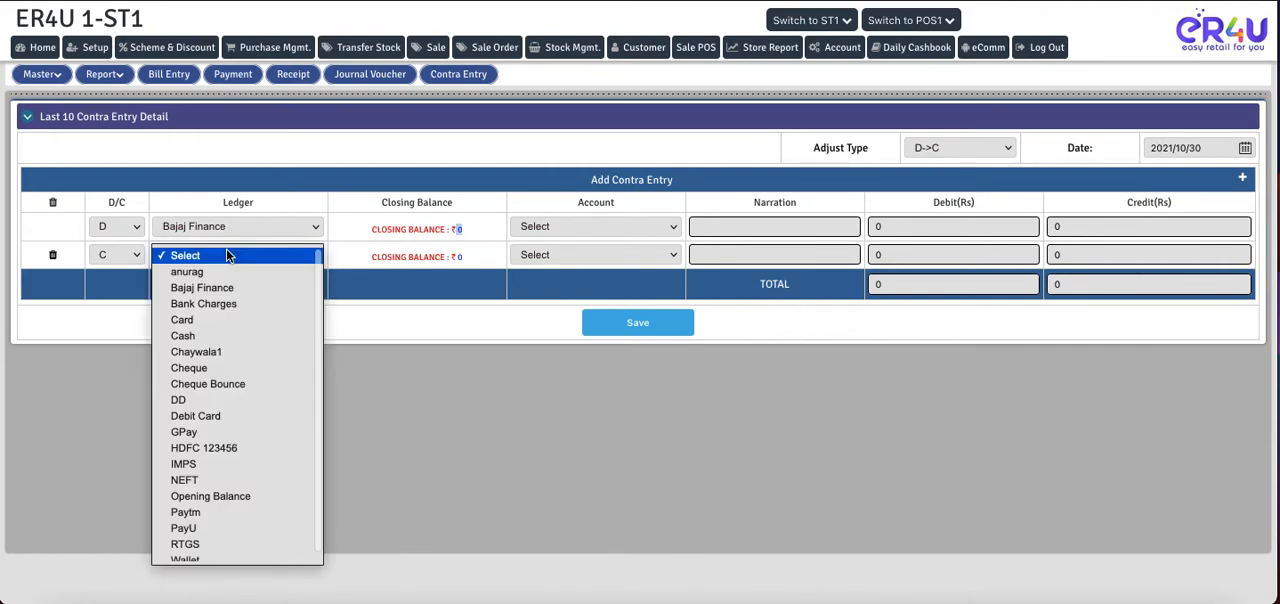
pyautogui.click(185, 452)
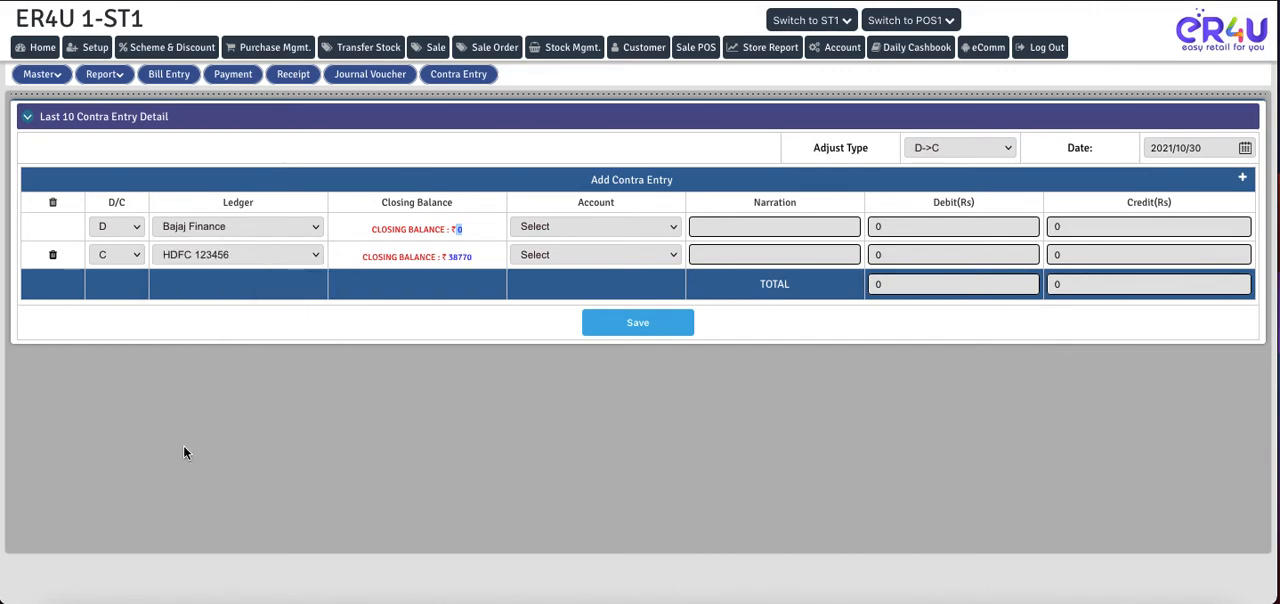
pyautogui.doubleClick(450, 257)
# - Open the store reports in a new browser tab and go to the Sale Report
pyautogui.rightClick(760, 56)
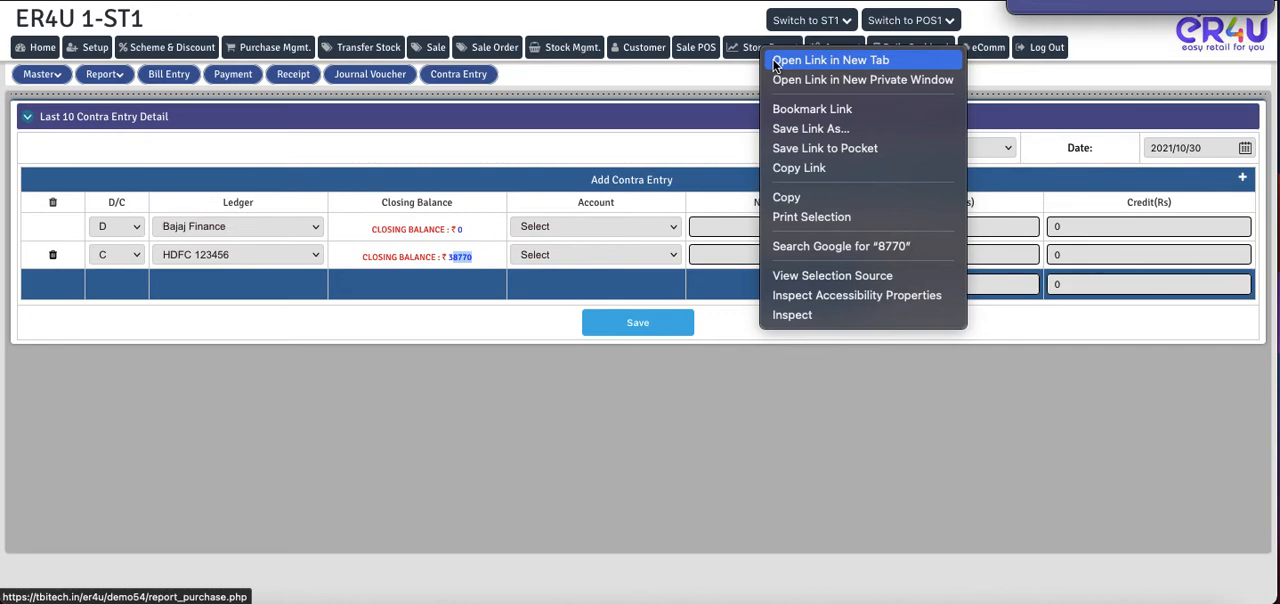
pyautogui.click(774, 64)
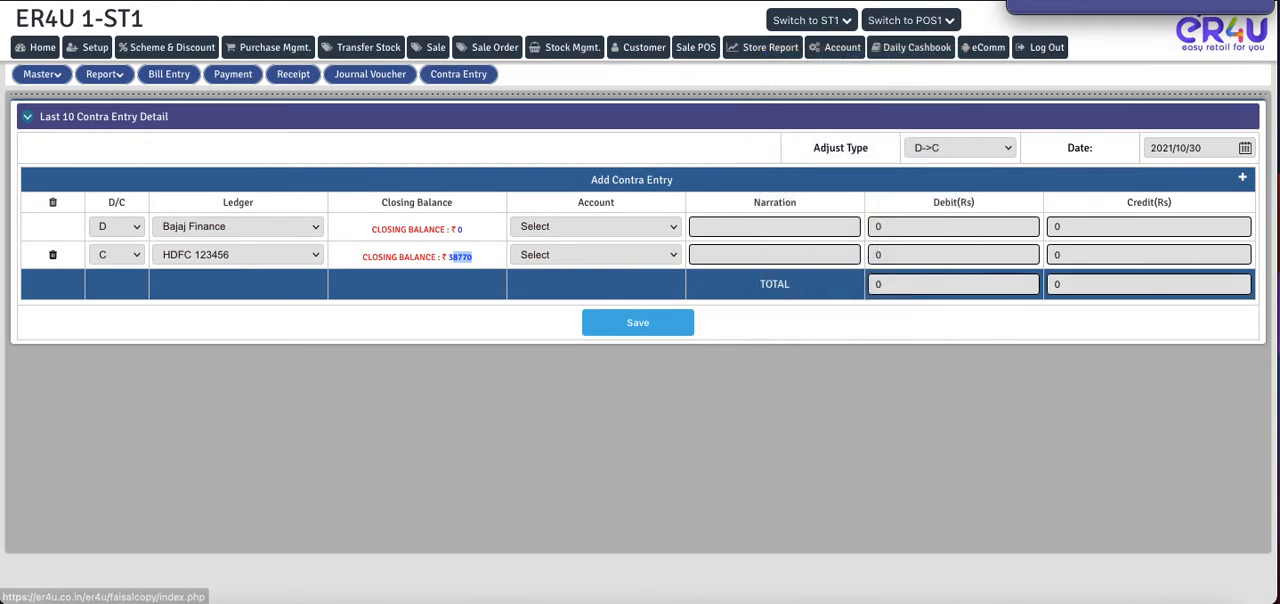
pyautogui.hotkey('ctrl', 'Tab')
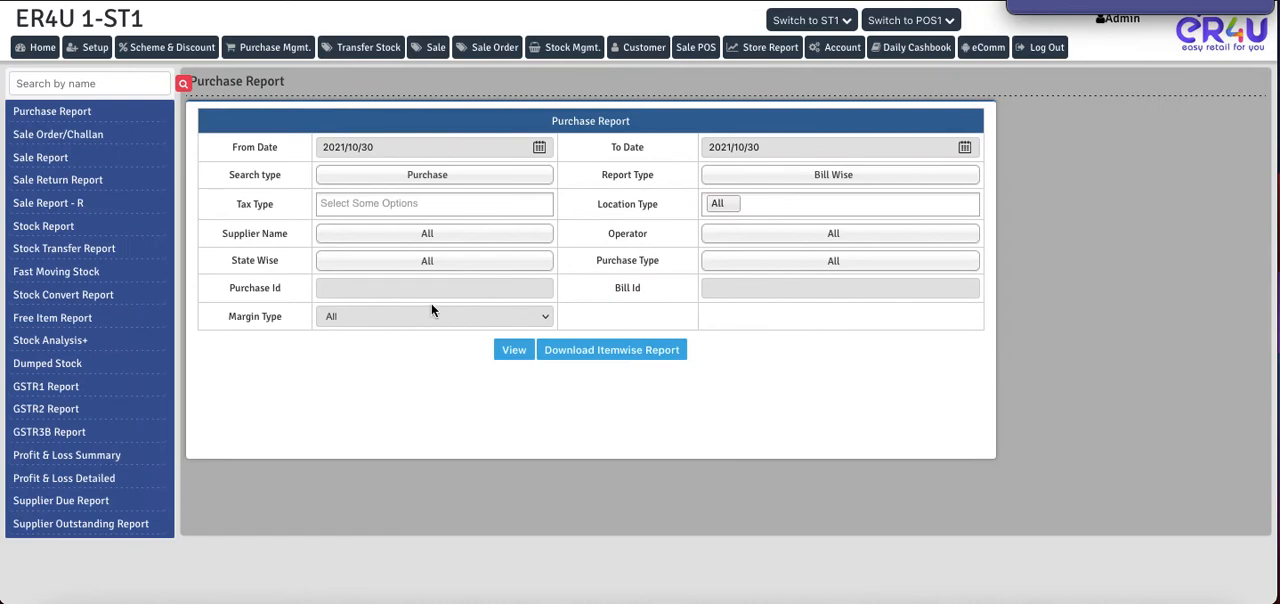
pyautogui.click(55, 158)
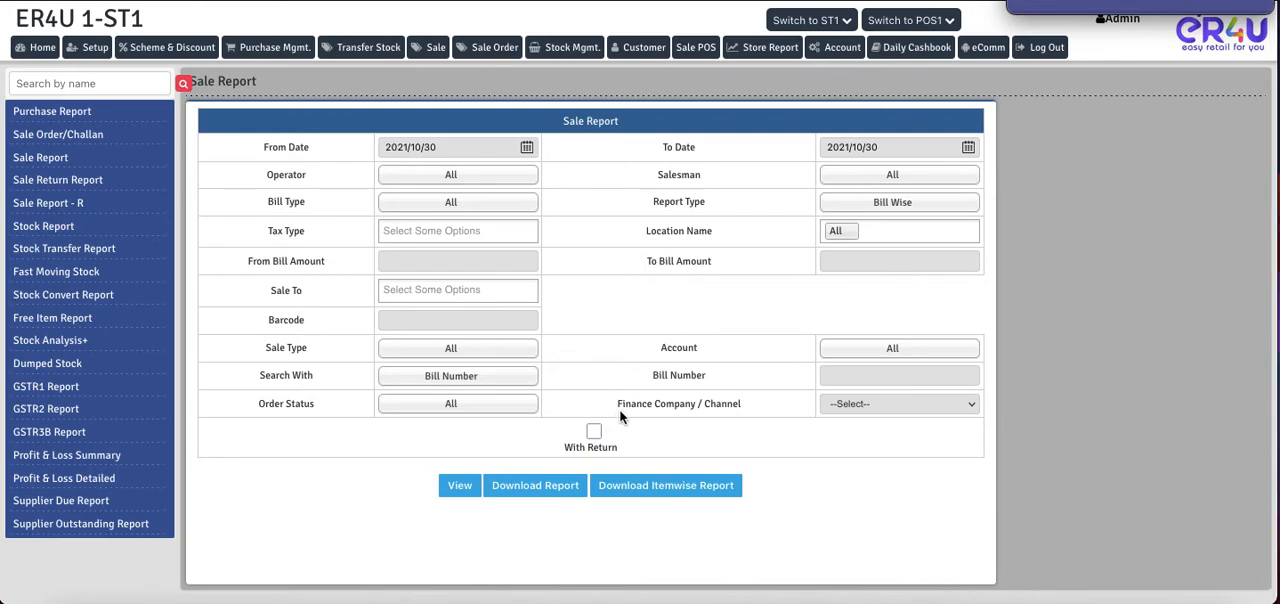
# - Check the Finance Company / Channel filter options, leave the filter unselected and generate the bill-wise sale report for 2021/10/30
pyautogui.moveTo(616, 404); pyautogui.dragTo(742, 410)
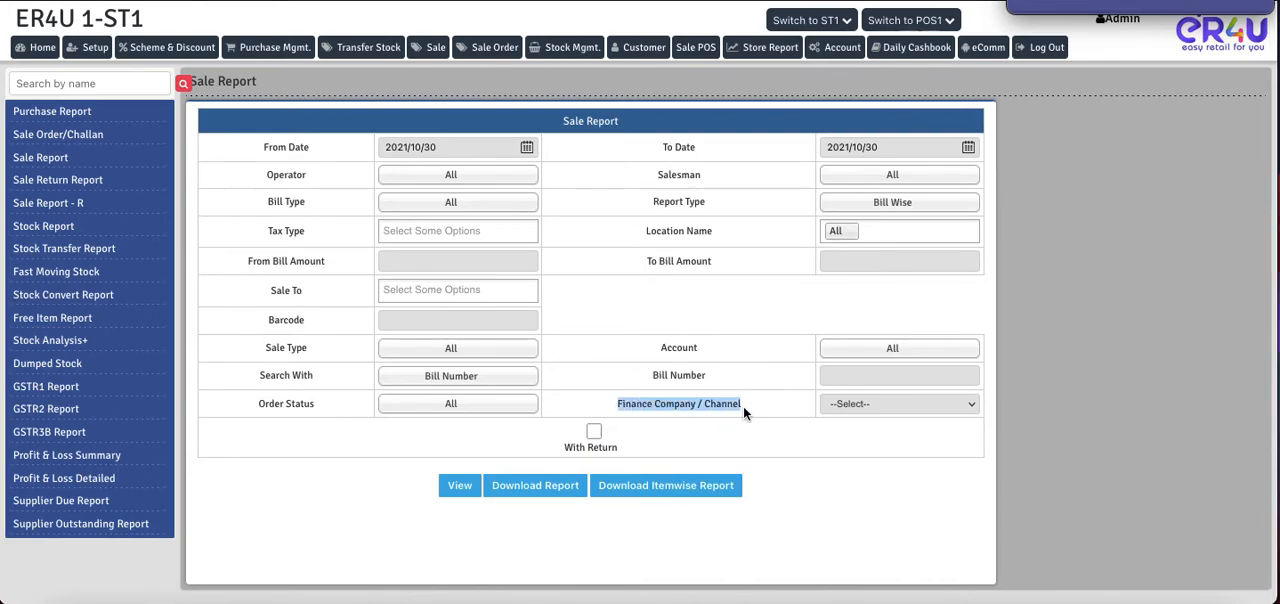
pyautogui.click(866, 404)
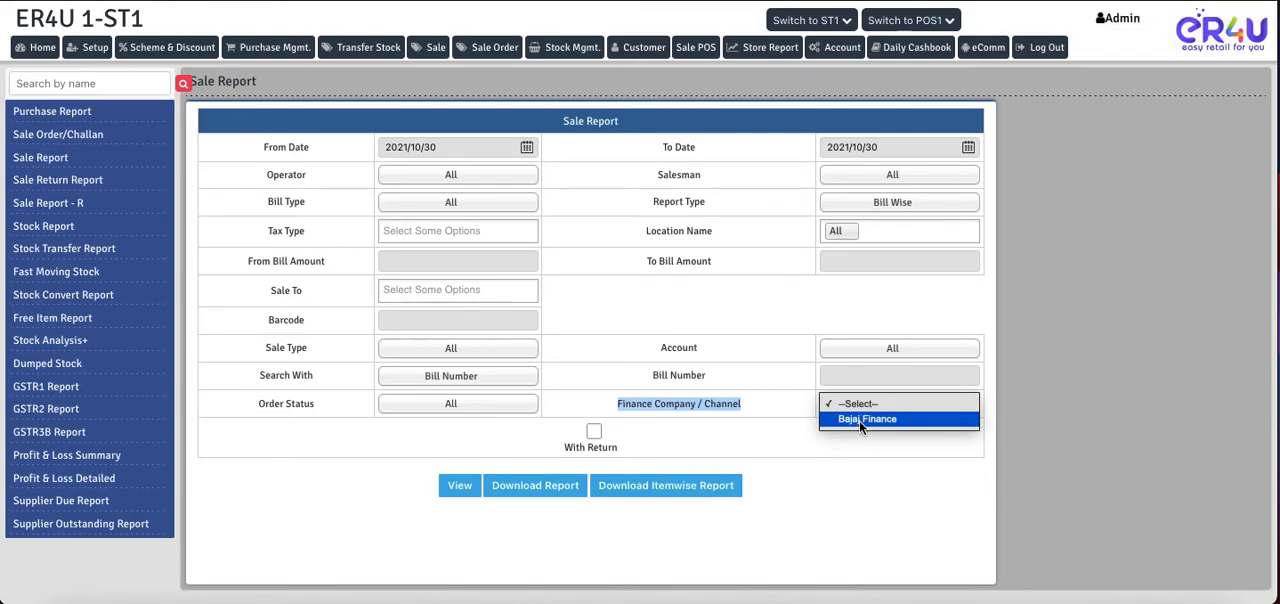
pyautogui.click(856, 405)
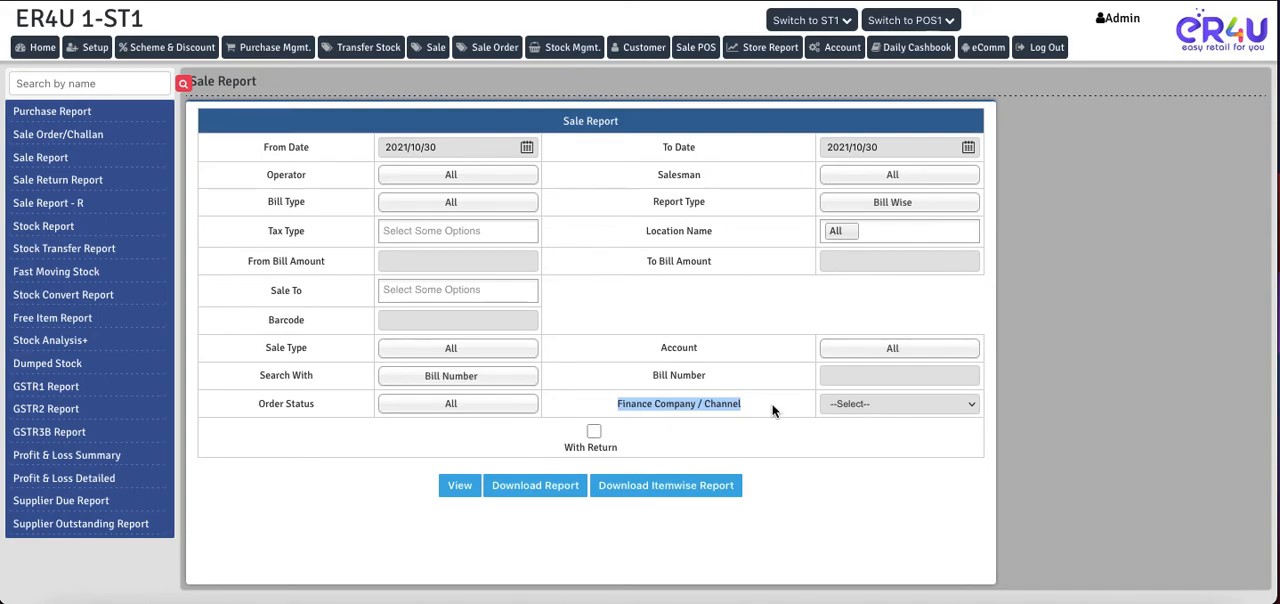
pyautogui.click(459, 486)
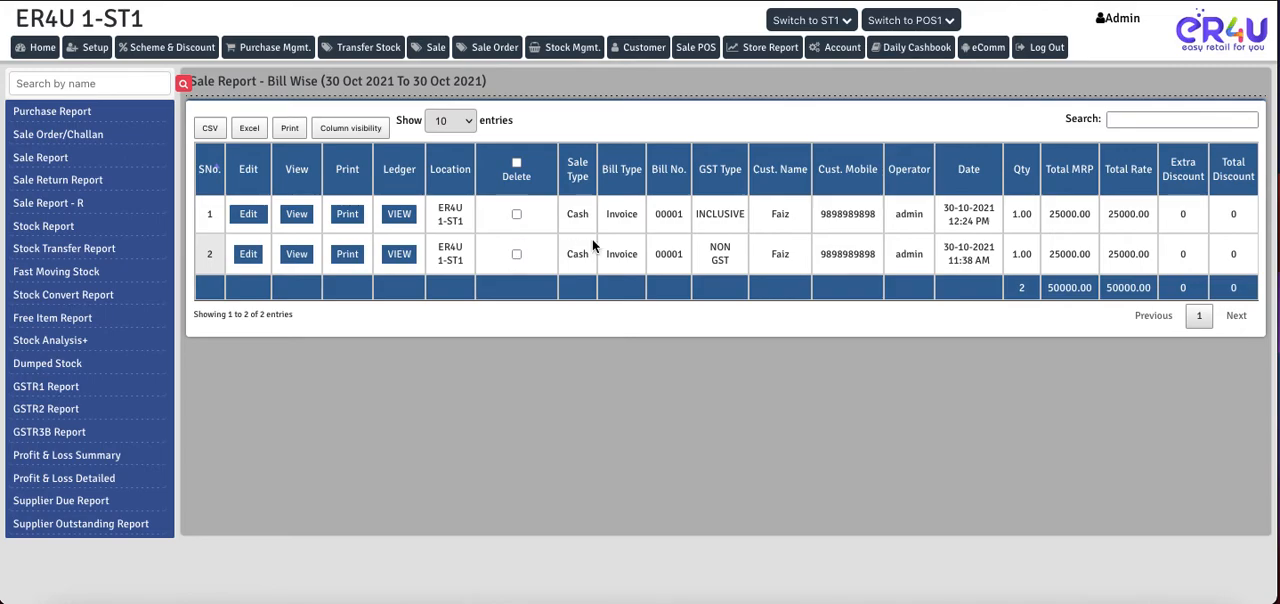
# - Look across the sale report's columns through to the finance company, charge and credit details of the listed bills
pyautogui.hscroll(3, 861, 252)
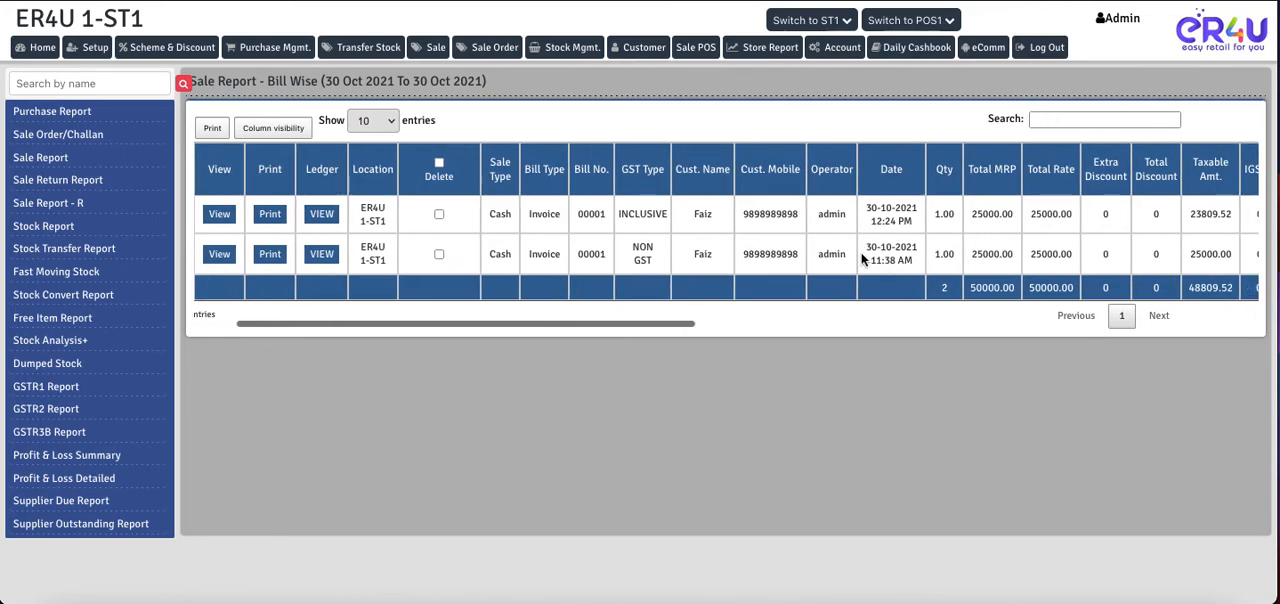
pyautogui.hscroll(-3, 861, 252)
pyautogui.hscroll(5, 941, 240)
pyautogui.hscroll(10, 941, 242)
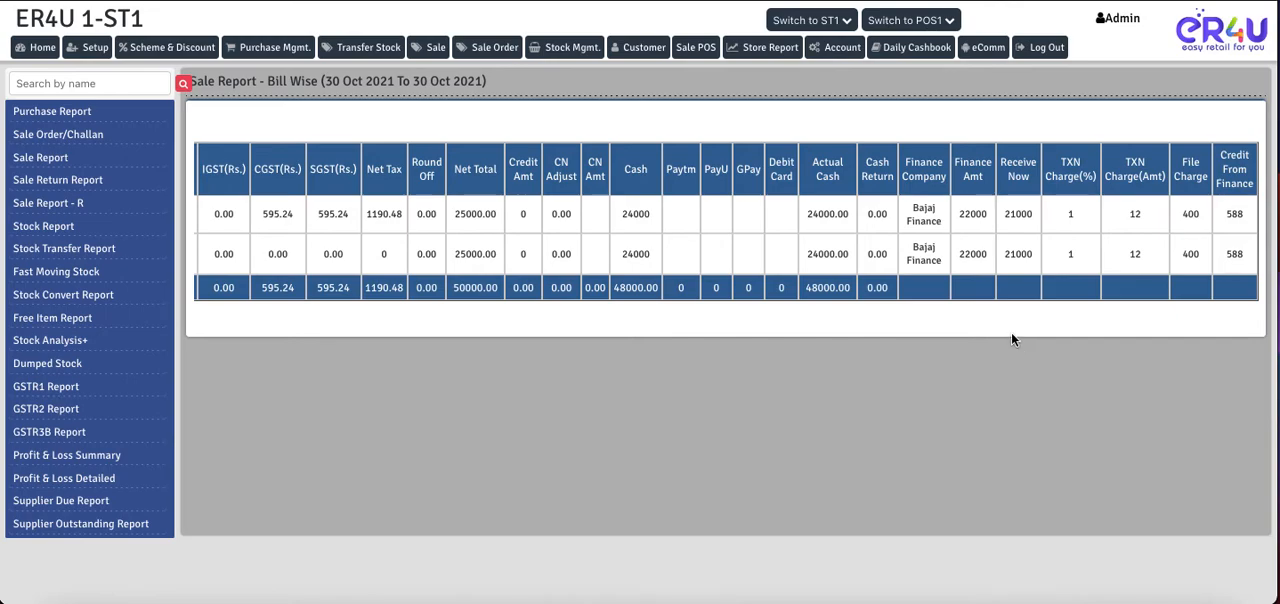
pyautogui.hscroll(-10, 755, 227)
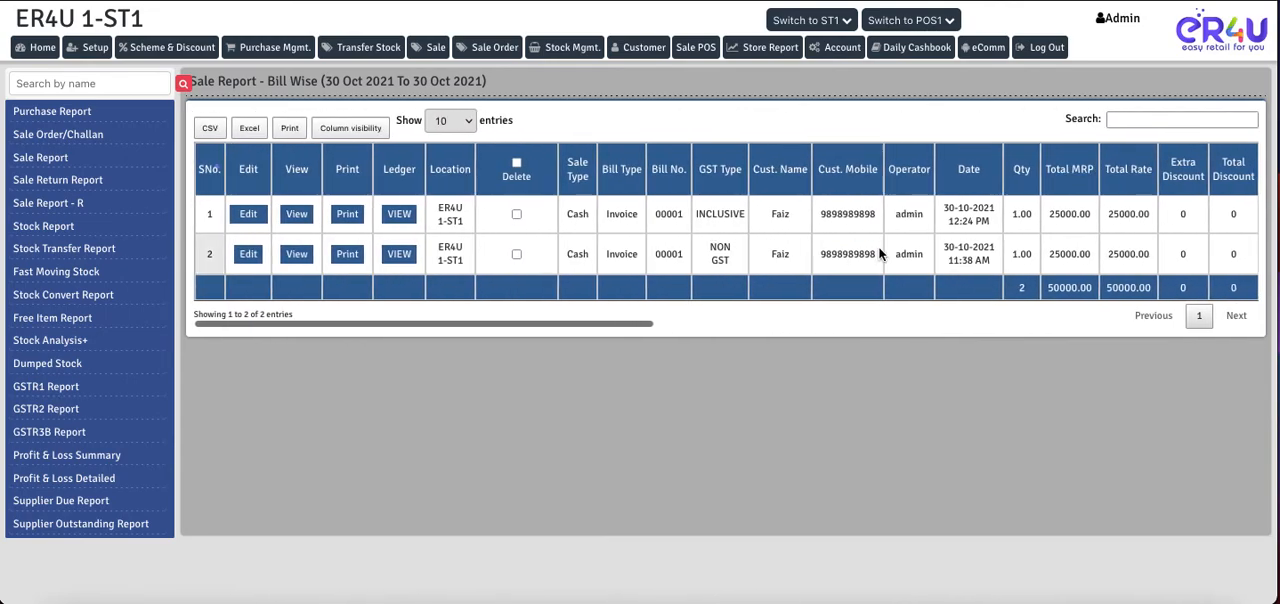
# - Examine the 12:24 PM bill's date, finance company, finance amount, amount received now and credit from finance
pyautogui.moveTo(994, 226); pyautogui.dragTo(937, 213)
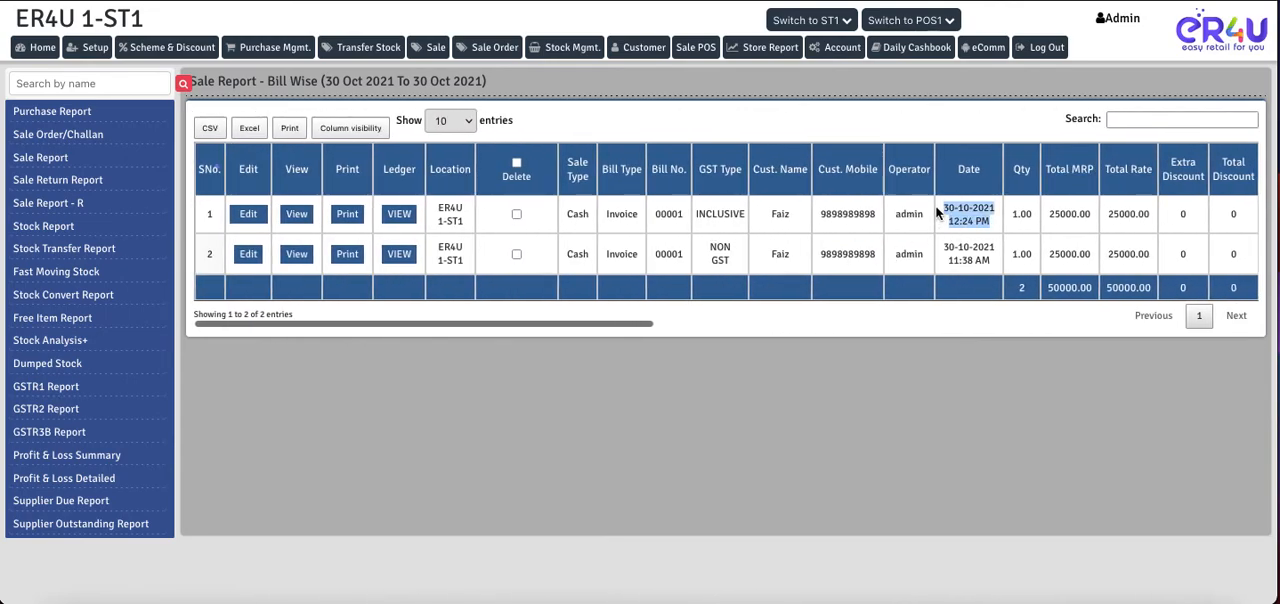
pyautogui.hscroll(10, 937, 213)
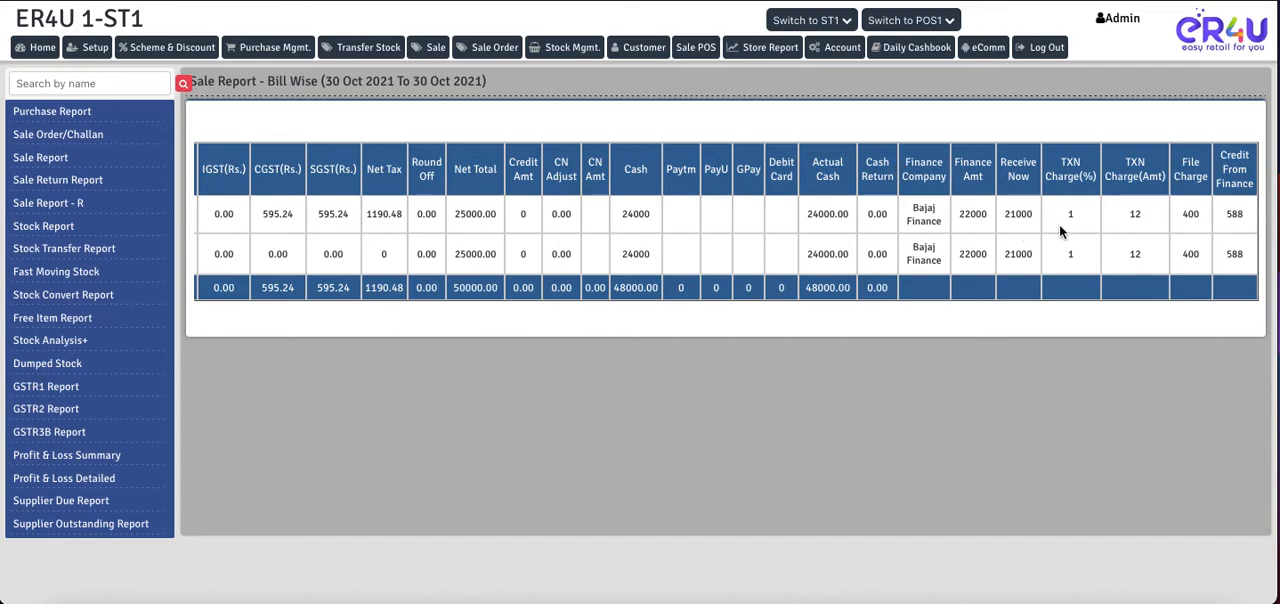
pyautogui.moveTo(909, 206); pyautogui.dragTo(1021, 216)
pyautogui.moveTo(1245, 217); pyautogui.dragTo(1231, 219)
pyautogui.hscroll(-2, 939, 231)
pyautogui.hscroll(-10, 939, 233)
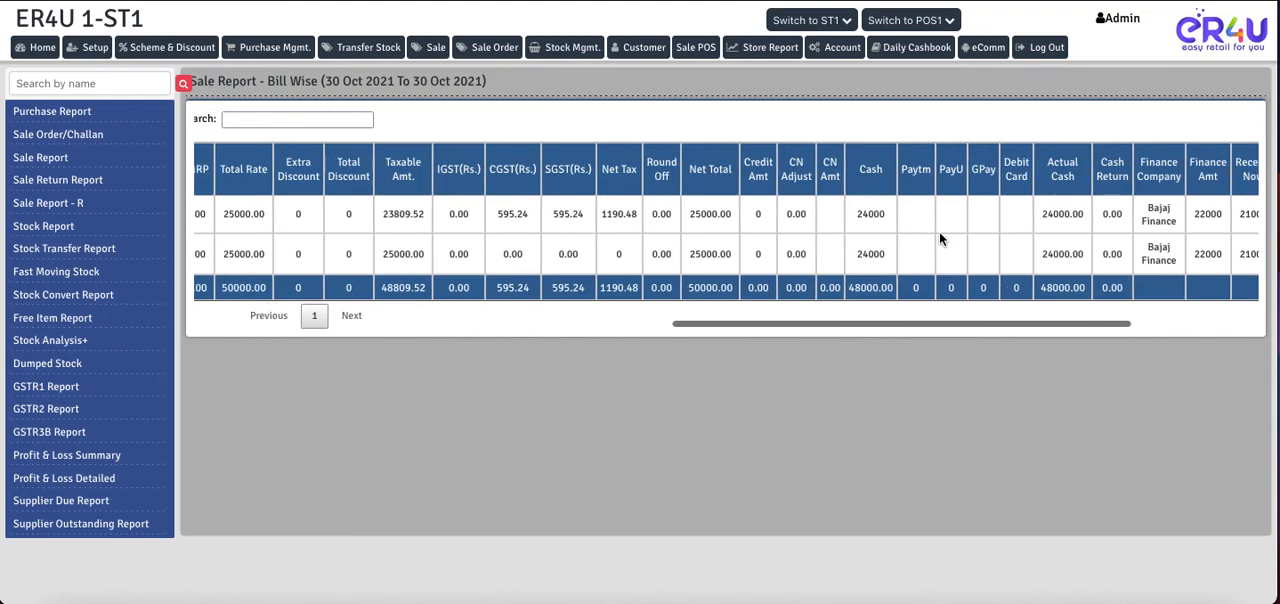
pyautogui.hscroll(-3, 939, 235)
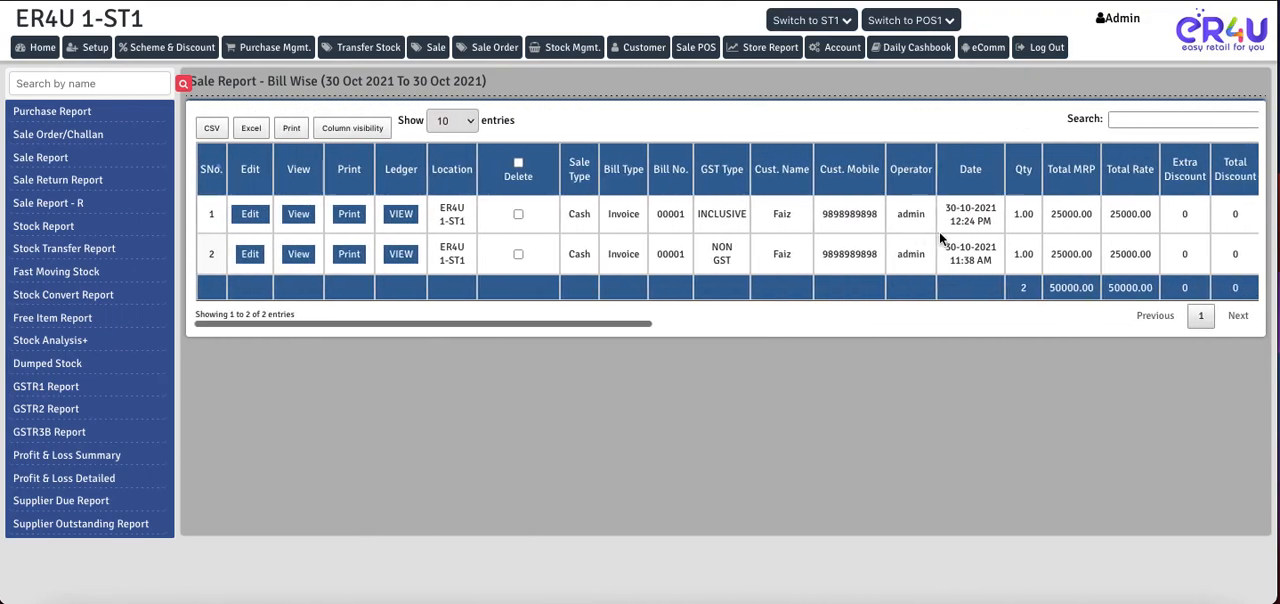